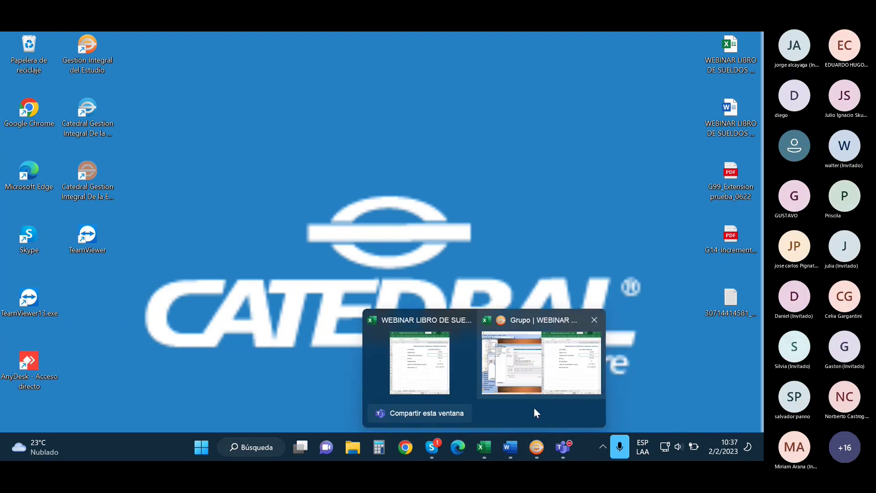
# - Switch to the WEBINAR LIBRO DE SUELDOS DIGITAL workbook in Excel and maximize its window
pyautogui.press('super+d')
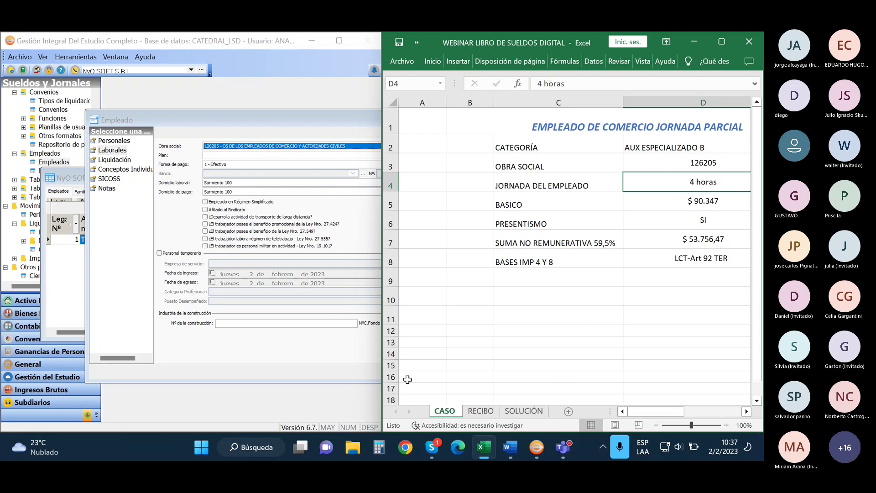
pyautogui.moveTo(675, 48); pyautogui.dragTo(679, 50)
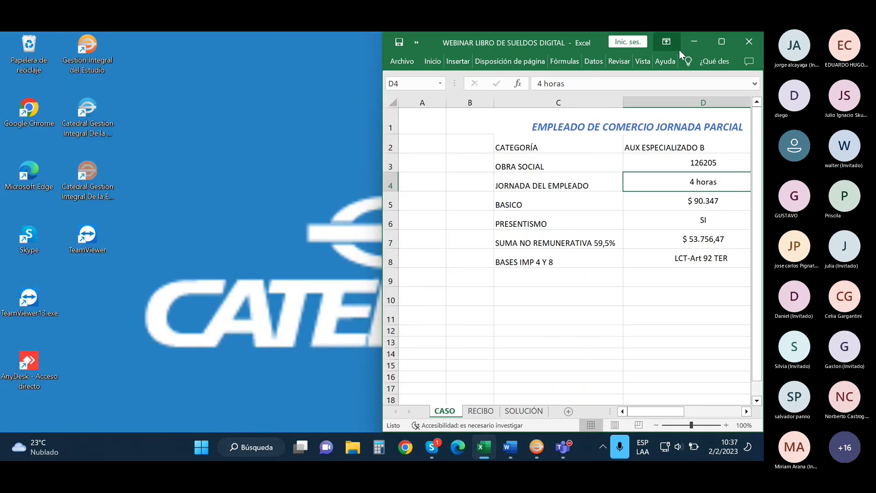
pyautogui.click(719, 42)
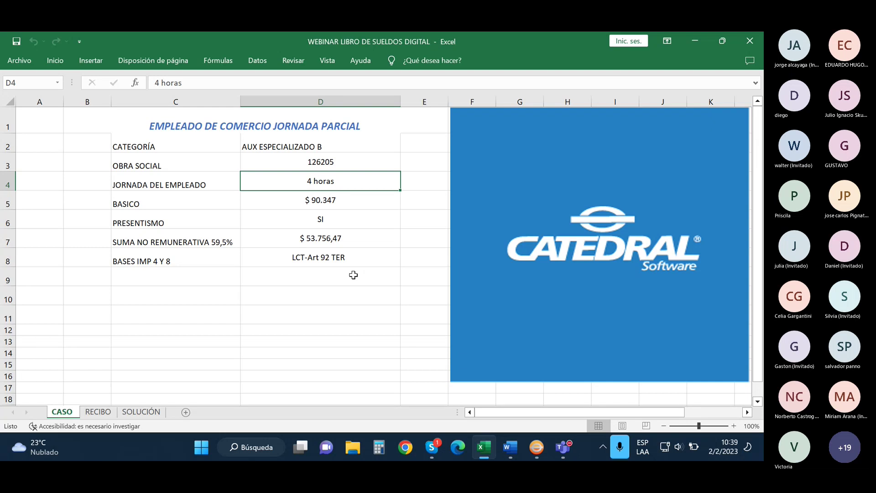
# - Examine the basic salary and Obra Social base on the RECIBO sheet, and read the Word document on the Libro de Sueldos Digital
pyautogui.click(98, 412)
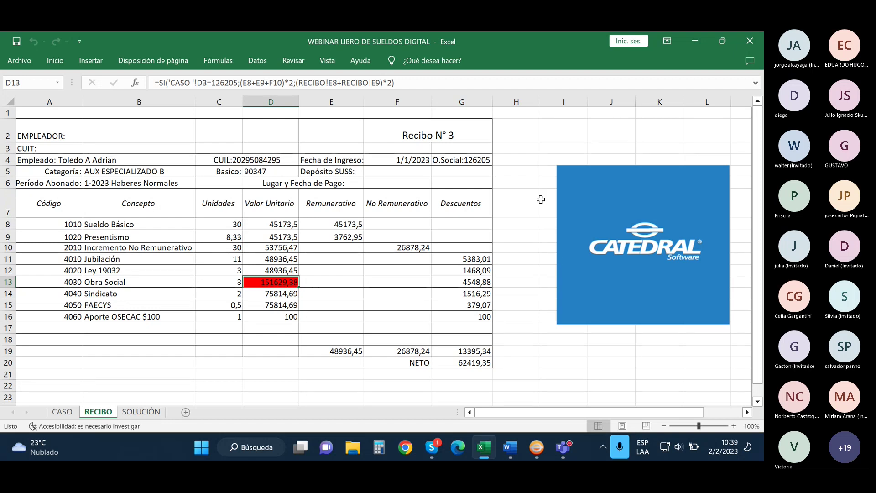
pyautogui.click(354, 226)
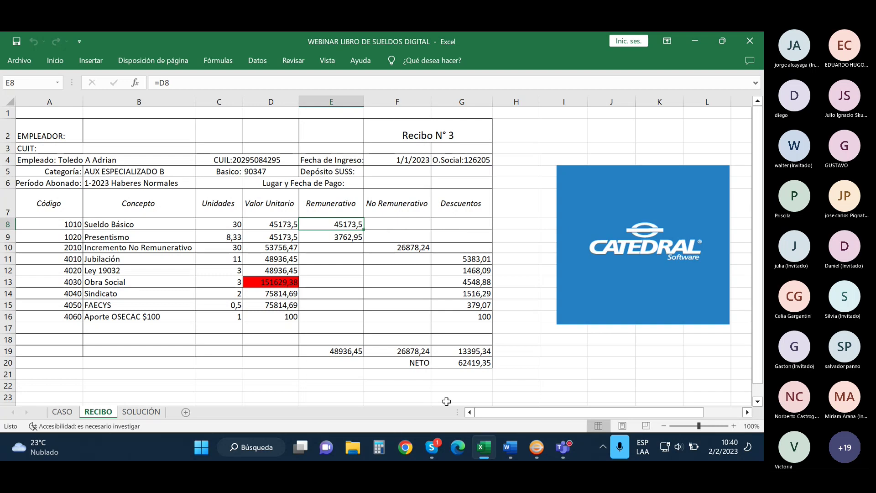
pyautogui.click(283, 283)
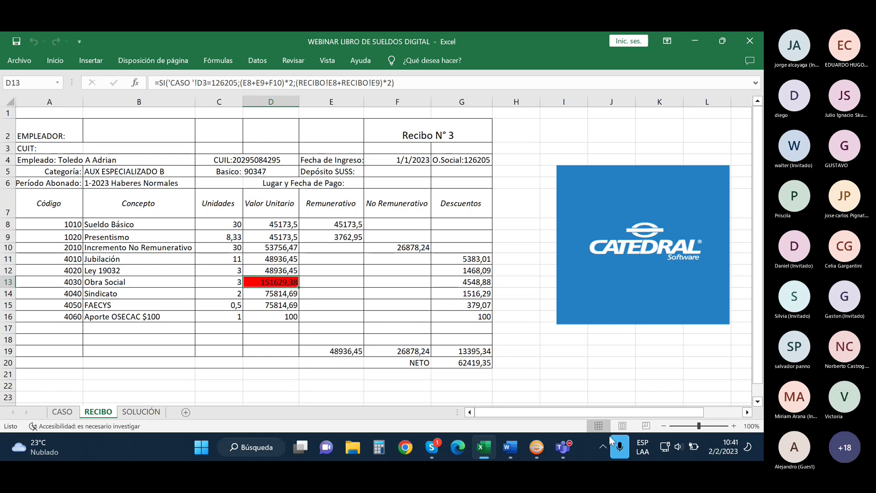
pyautogui.click(510, 447)
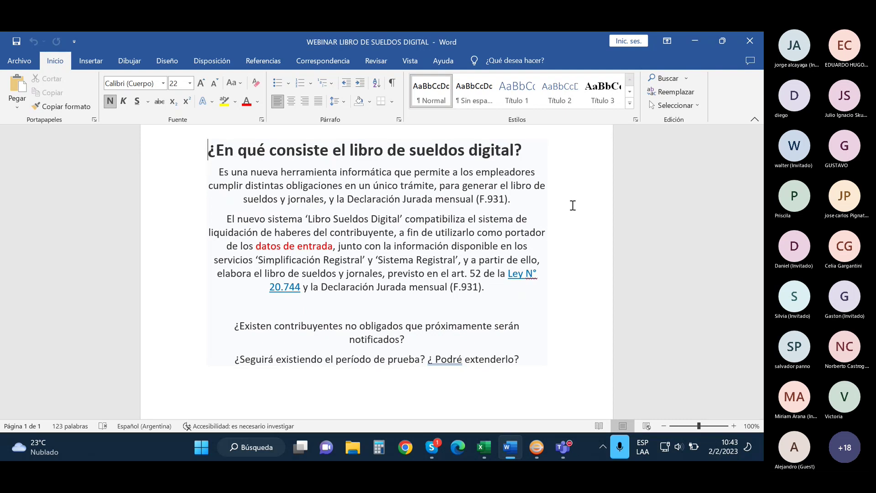
pyautogui.click(484, 447)
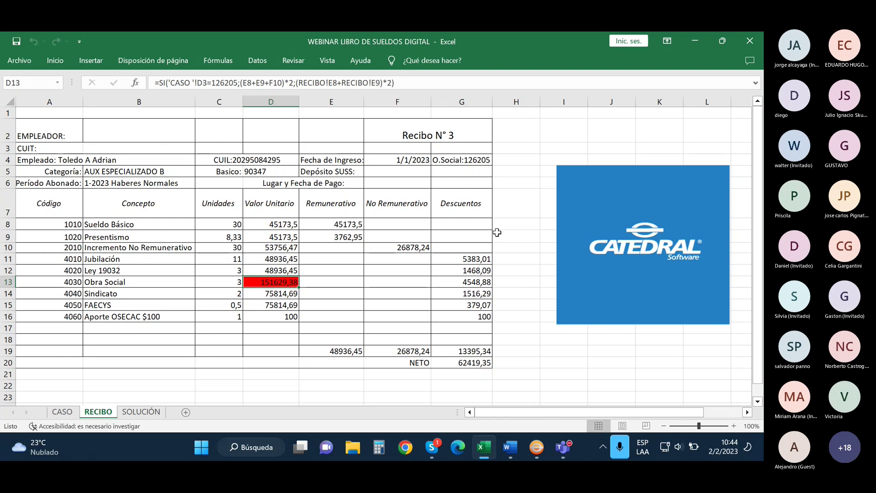
# - Review the remunerative and non-remunerative gross pay totals on the SOLUCIÓN sheet
pyautogui.click(147, 412)
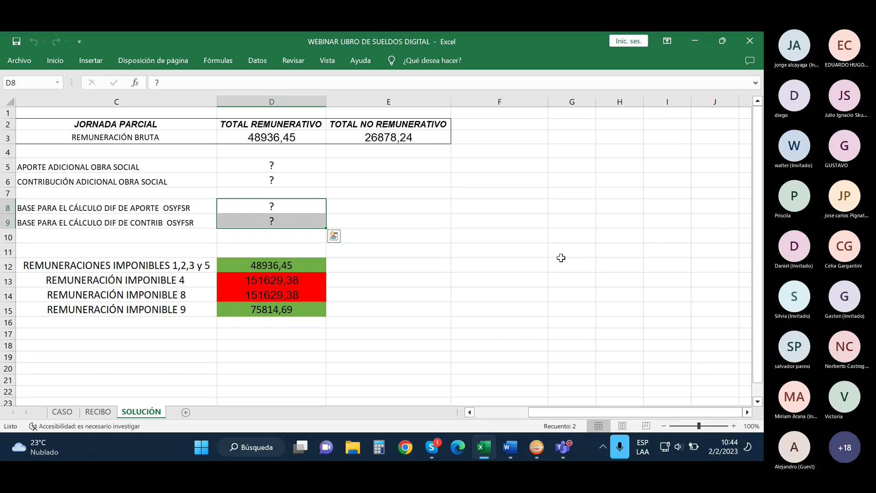
pyautogui.press('Up')
pyautogui.press('Up')
pyautogui.press('Up')
pyautogui.press('Up')
pyautogui.press('Up')
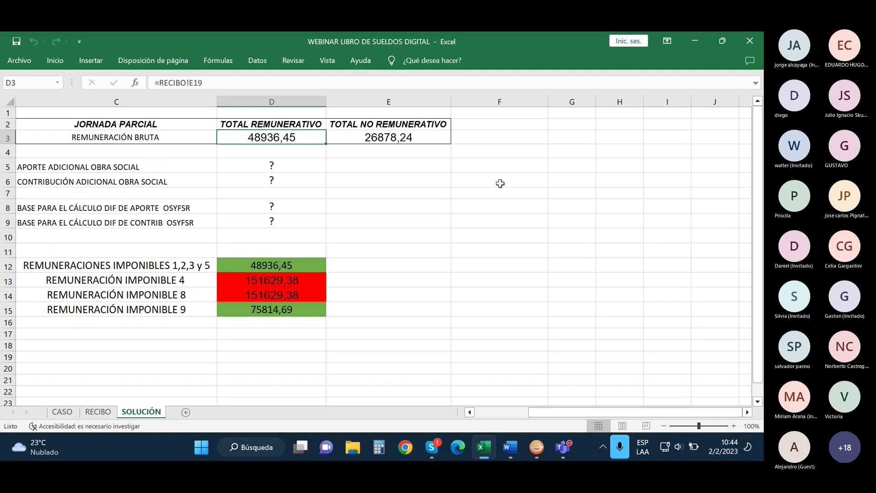
pyautogui.click(421, 139)
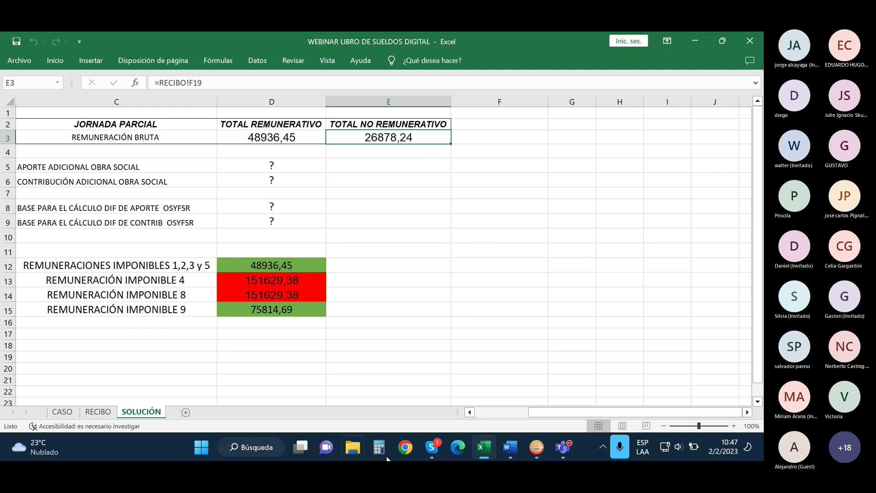
# - Check the obra social code on the CASO sheet and the Aporte OSECAC unit value on the RECIBO sheet
pyautogui.click(62, 411)
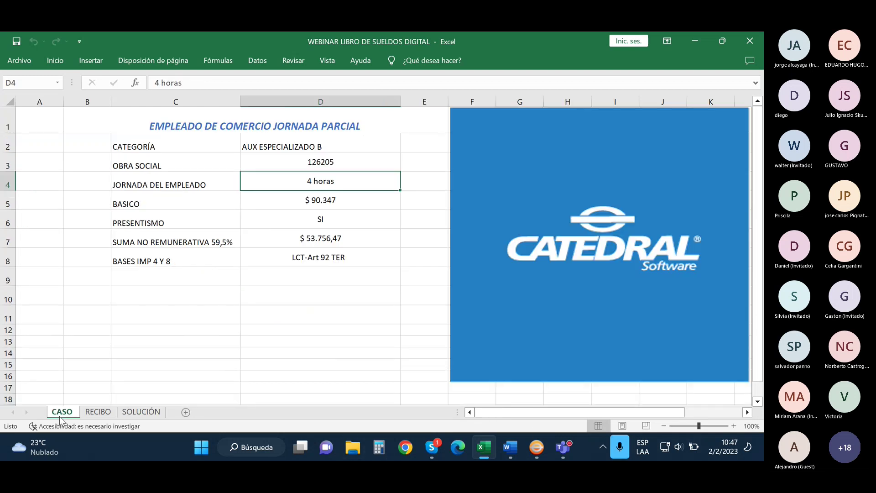
pyautogui.click(329, 160)
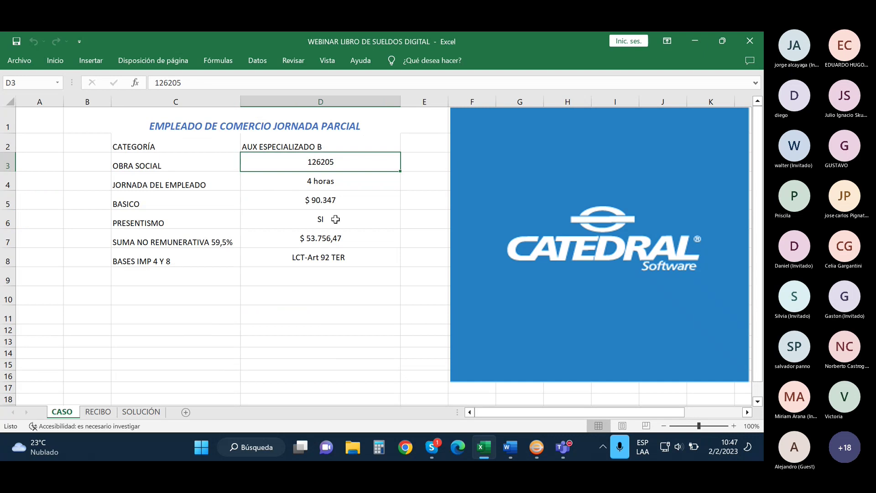
pyautogui.click(98, 411)
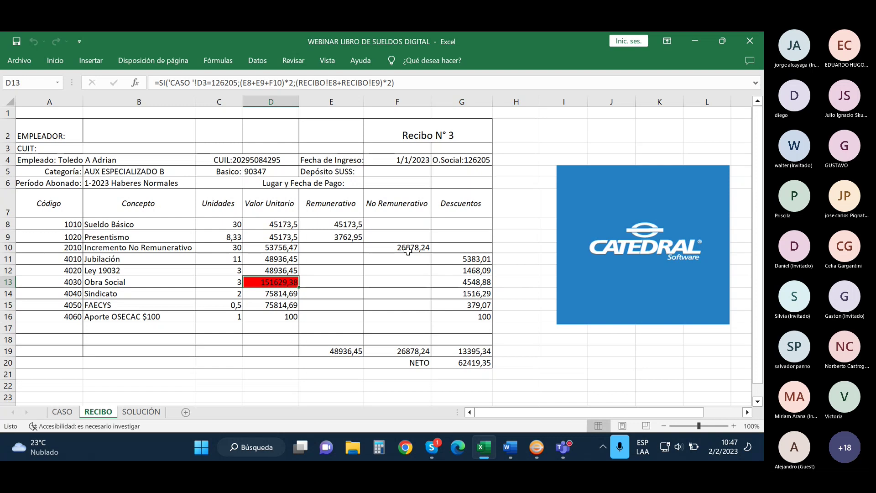
pyautogui.click(283, 317)
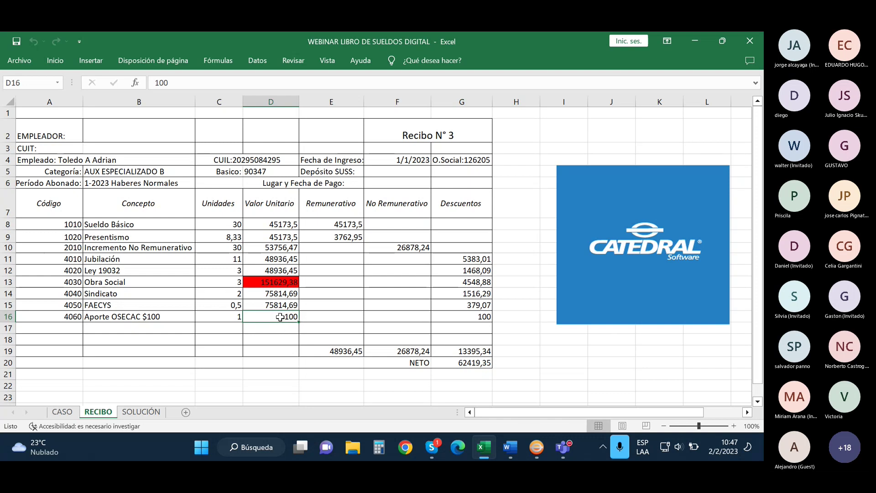
# - Set the Aporte Adicional Obra Social in cell D5 of the SOLUCIÓN sheet to 100
pyautogui.click(140, 412)
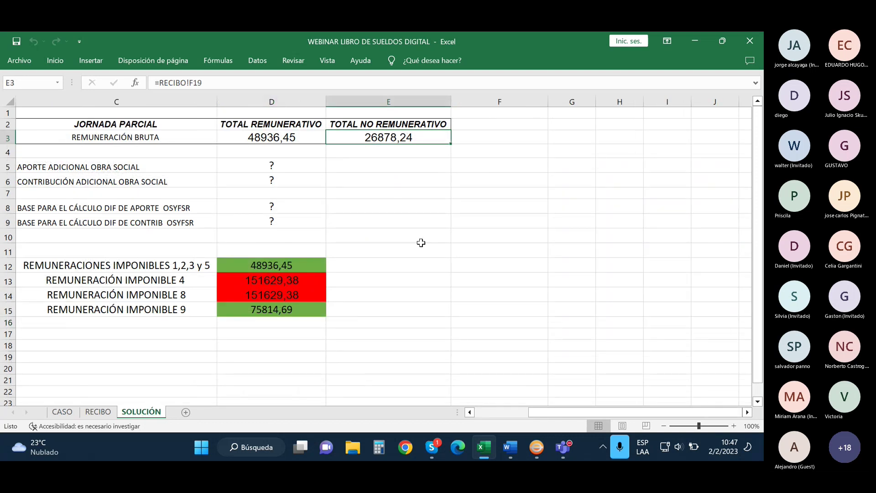
pyautogui.click(274, 166)
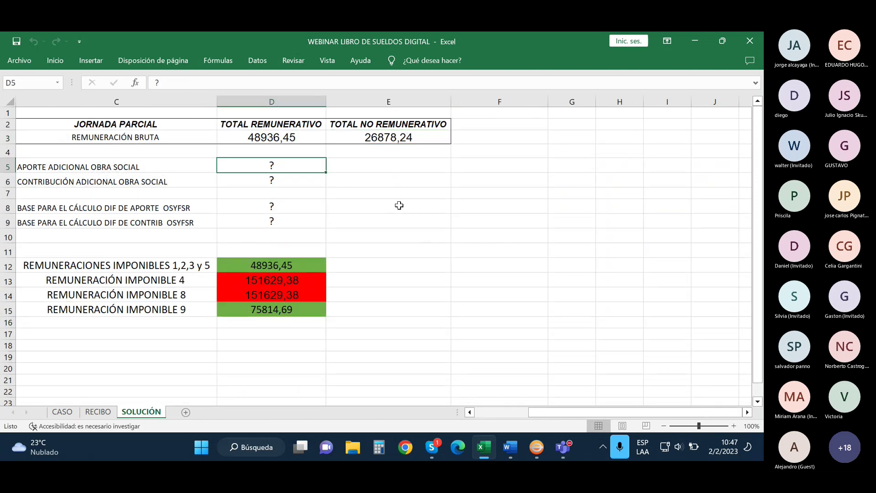
pyautogui.write('100')
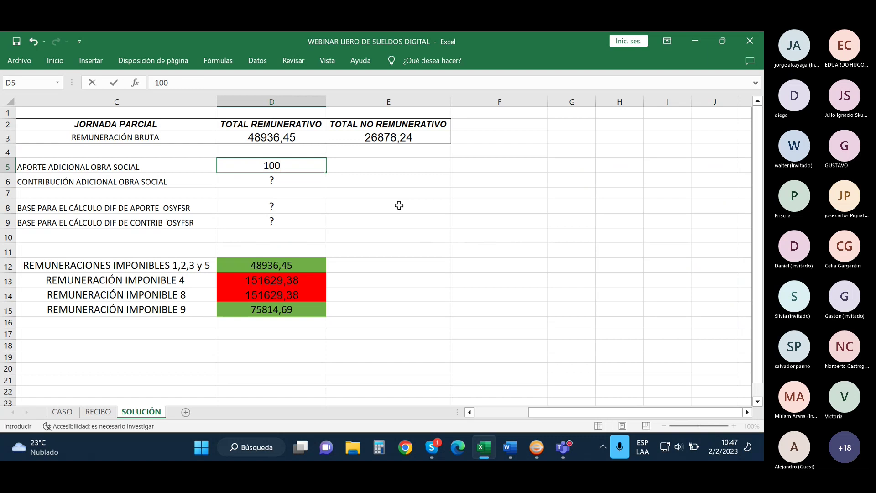
pyautogui.press('Return')
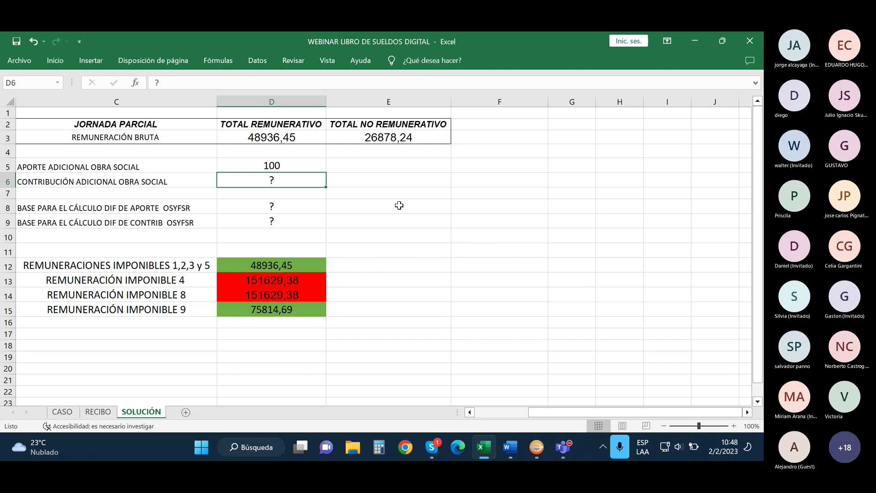
# - Calculate the base for the differential OSYFSR aporte in cell D8 with the formula +D13-D3-E3
pyautogui.click(268, 204)
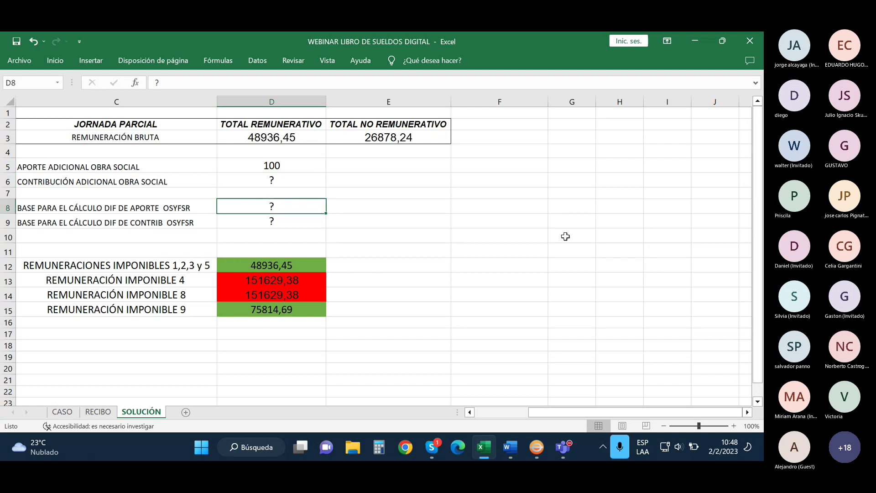
pyautogui.write('+')
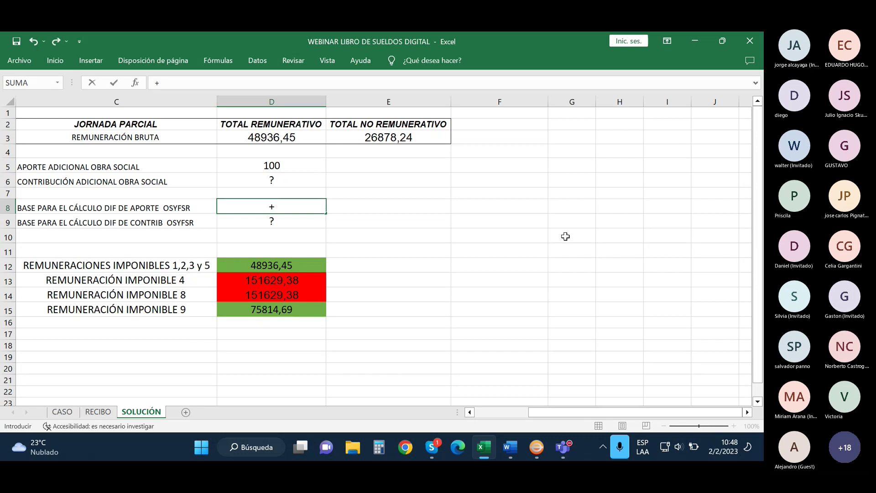
pyautogui.click(281, 280)
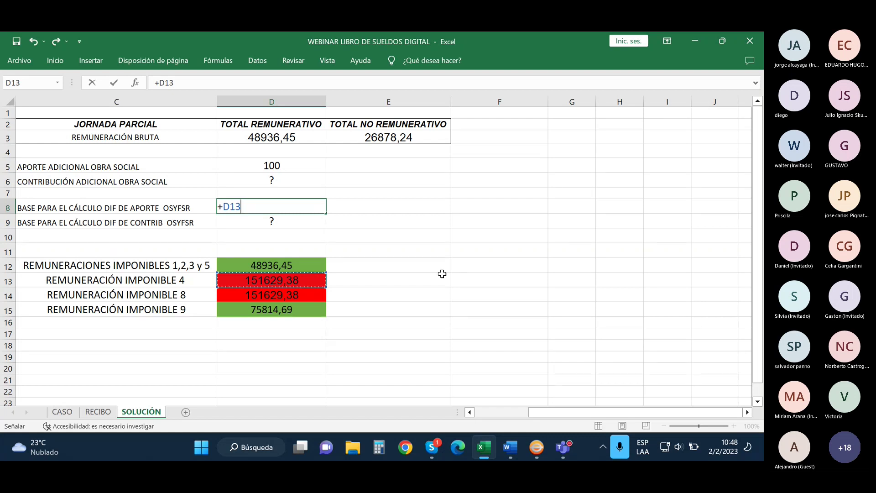
pyautogui.write('-')
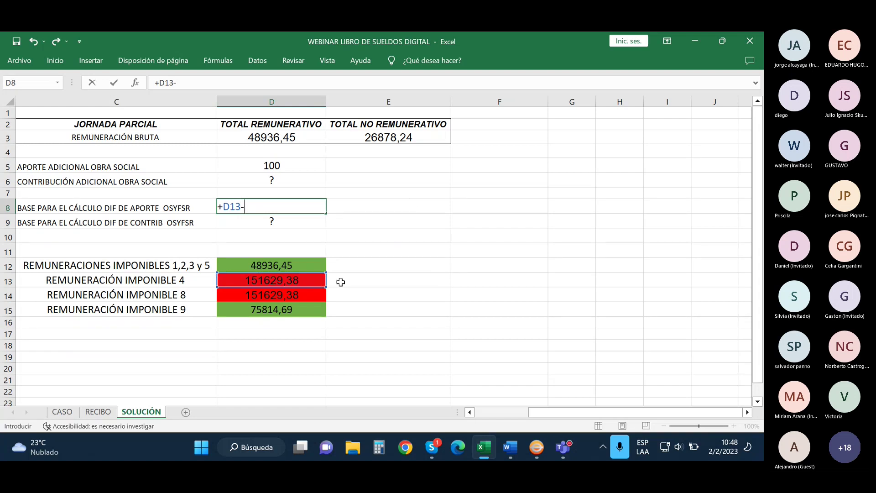
pyautogui.click(289, 137)
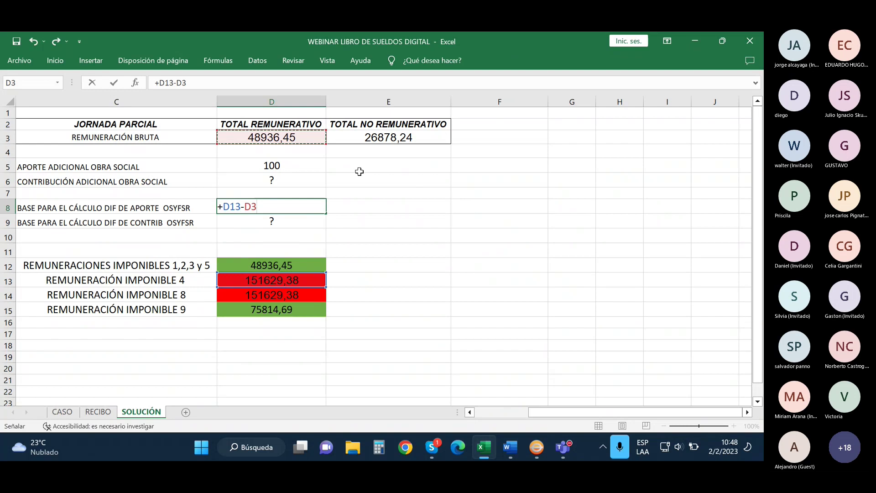
pyautogui.write('+')
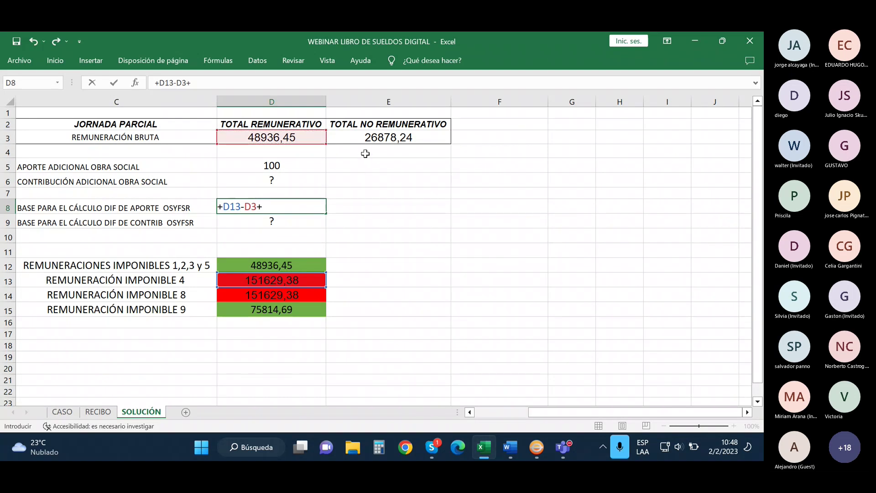
pyautogui.press('BackSpace')
pyautogui.write('-')
pyautogui.click(386, 137)
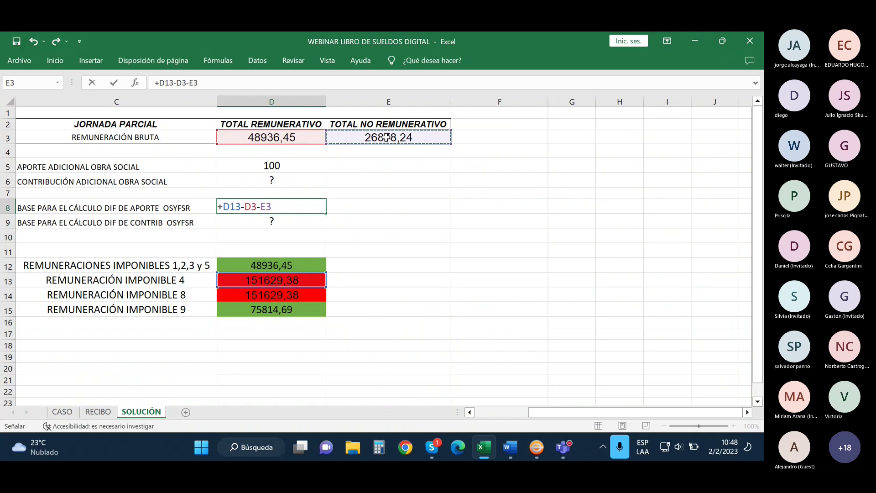
pyautogui.press('Return')
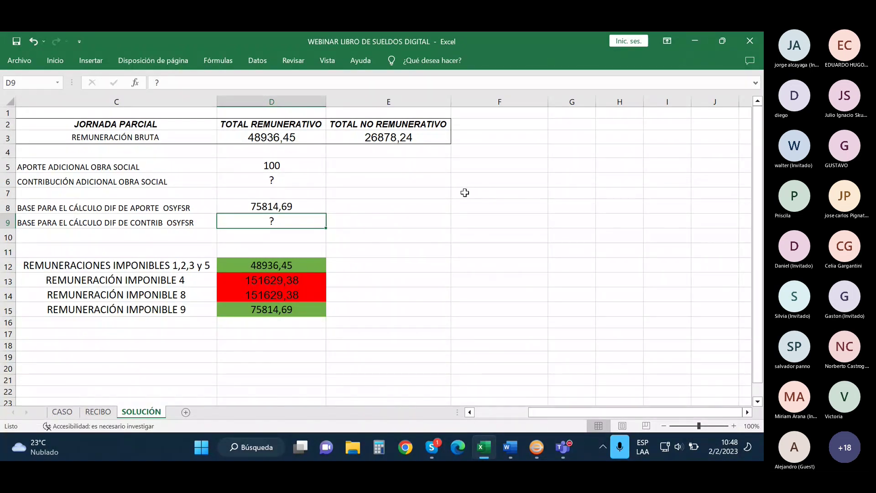
# - Calculate the base for the differential OSYFSR contribution in cell D9 with the formula +D13-D3-E3
pyautogui.write('+')
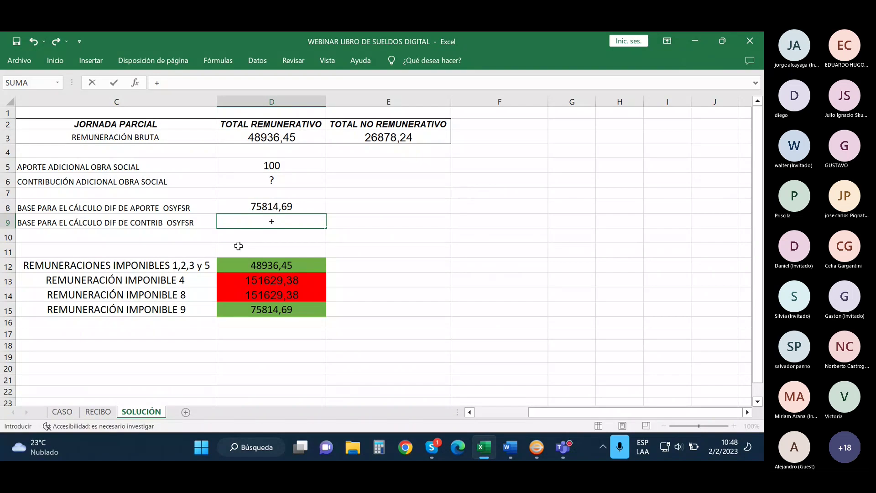
pyautogui.click(269, 280)
pyautogui.write('-')
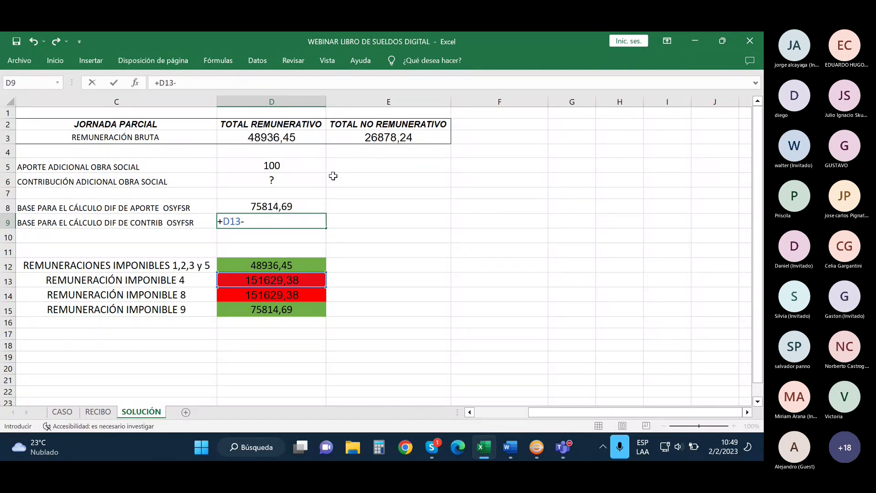
pyautogui.click(288, 137)
pyautogui.write('-')
pyautogui.click(383, 139)
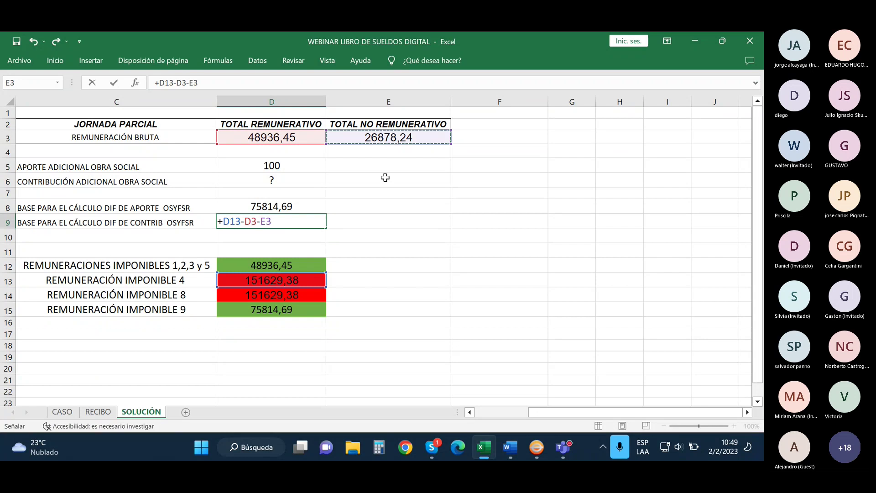
pyautogui.press('Return')
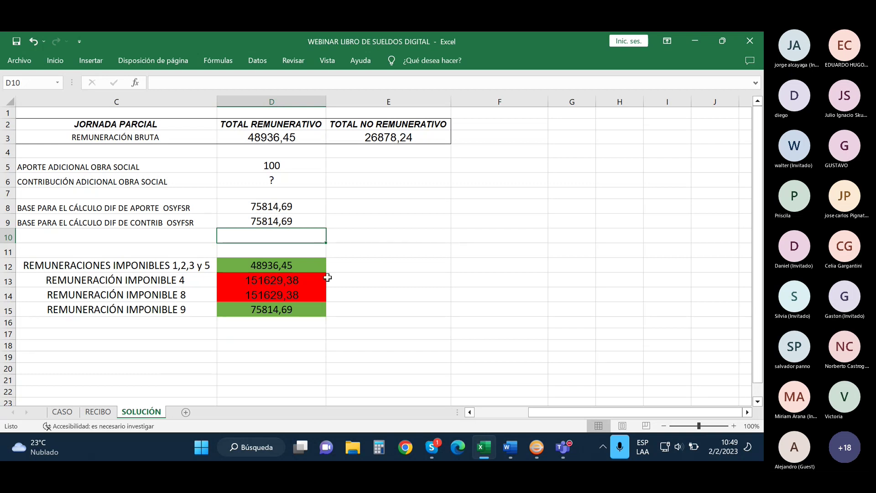
# - Select the Remuneración Imponible 4 and 8 values, minimize the Excel and Word windows, and switch to Gestión Integral del Estudio
pyautogui.moveTo(313, 280); pyautogui.dragTo(313, 295)
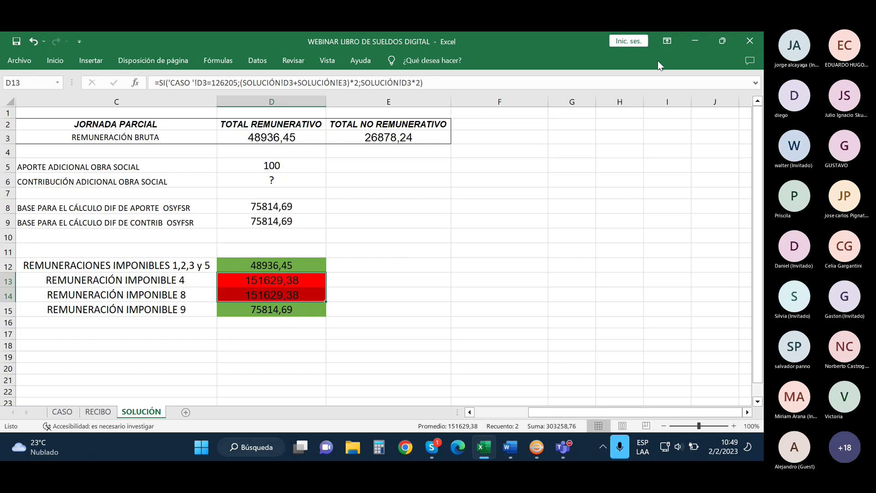
pyautogui.click(691, 46)
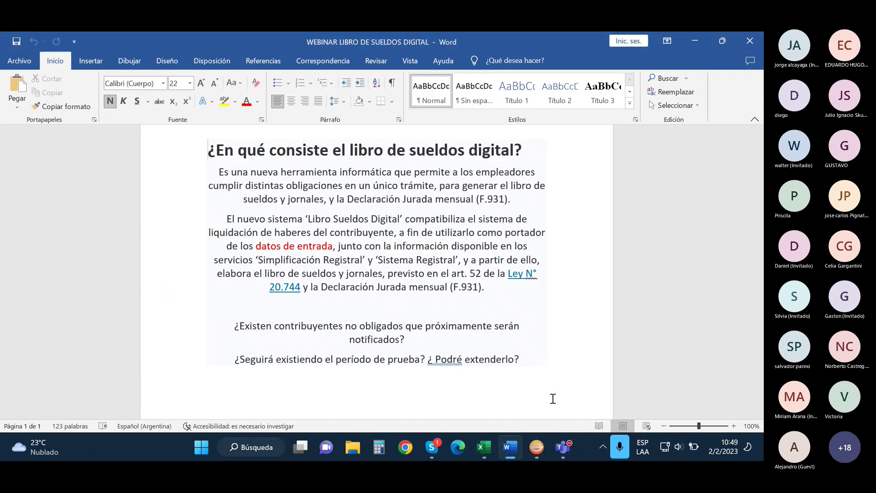
pyautogui.click(696, 42)
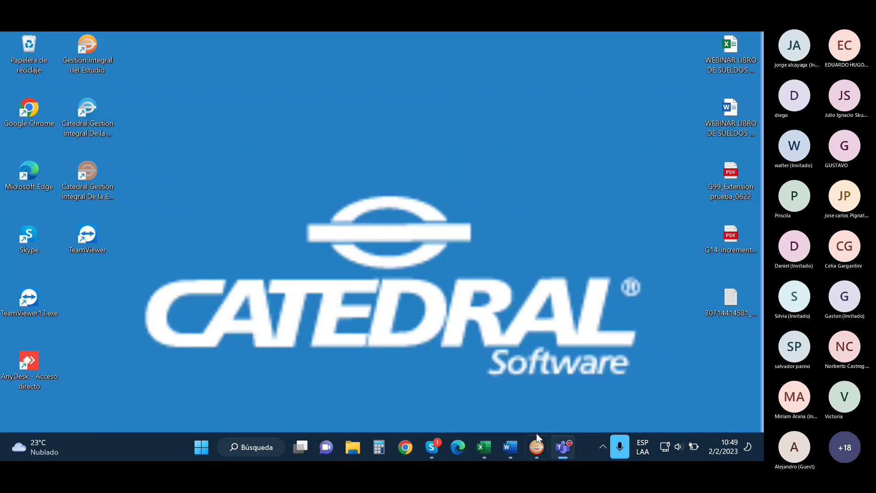
pyautogui.click(537, 447)
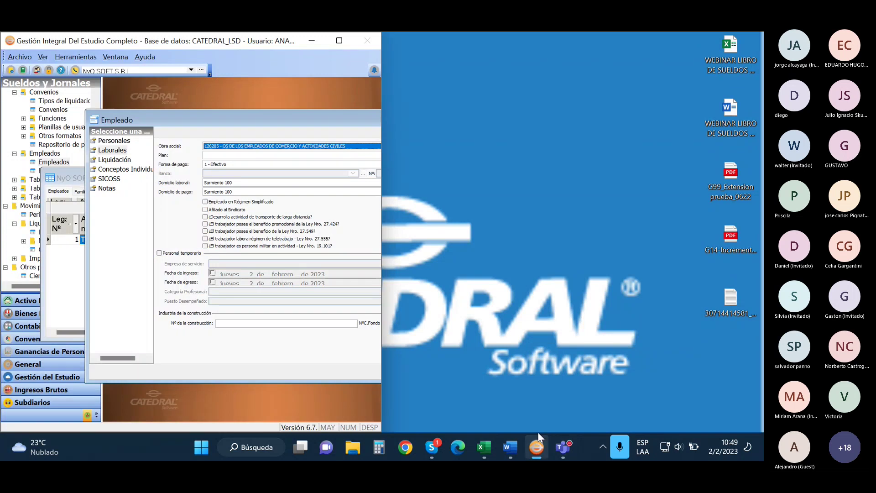
# - Maximize the payroll program and close the Empleado record and the employee list
pyautogui.click(339, 40)
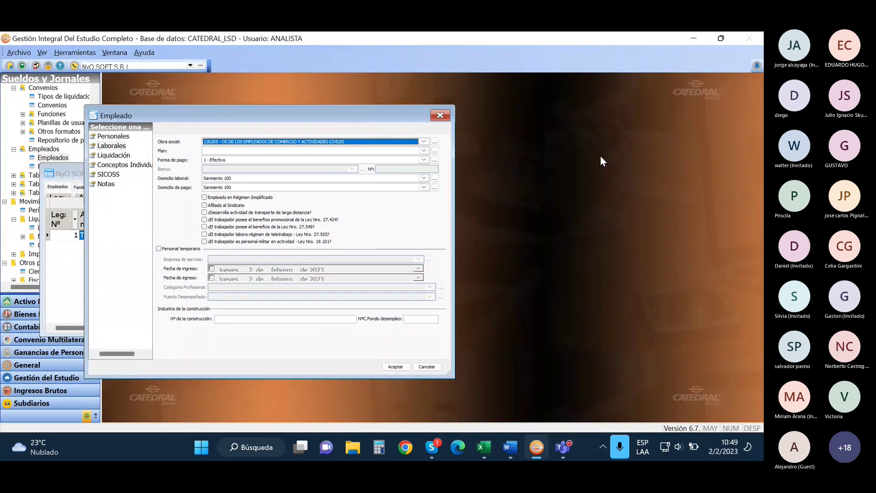
pyautogui.click(444, 115)
pyautogui.click(337, 170)
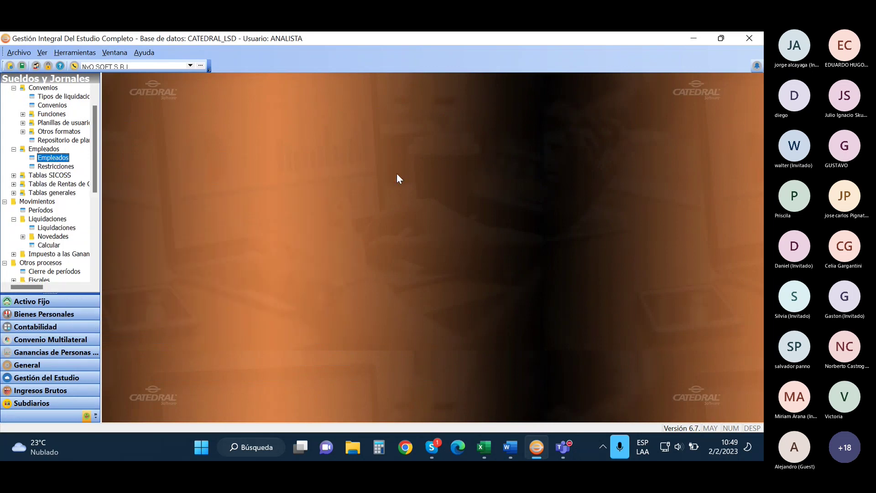
# - Open the liquidation calculation under Movimientos and show the receipts for liquidation 1 - 2023 Haberes normales
pyautogui.scroll(-1, 64, 179)
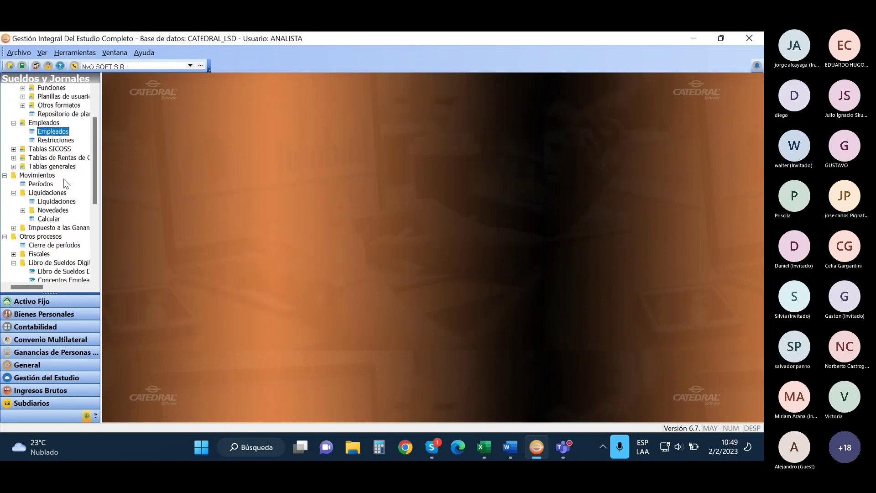
pyautogui.doubleClick(55, 219)
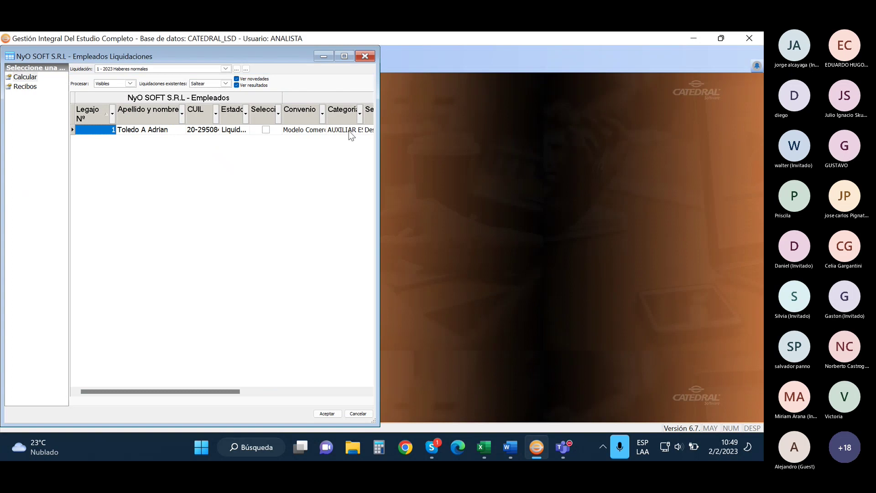
pyautogui.moveTo(286, 56); pyautogui.dragTo(401, 66)
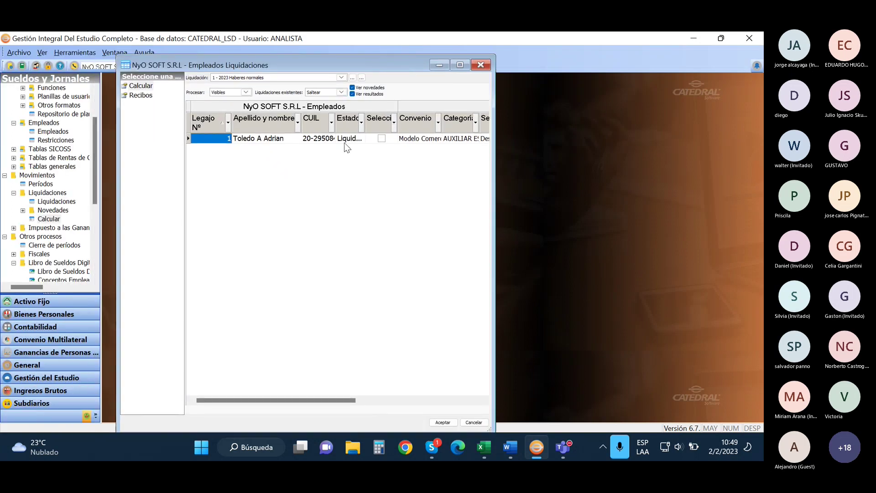
pyautogui.click(138, 95)
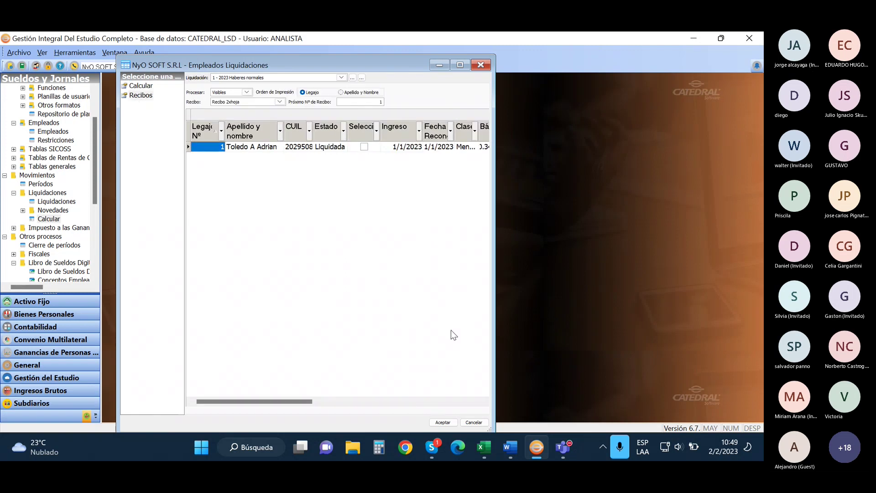
# - Preview the employee's receipt in Recibo 2xhoja format, enlarge it to review all concepts, and close the preview and print options
pyautogui.click(438, 422)
pyautogui.click(292, 210)
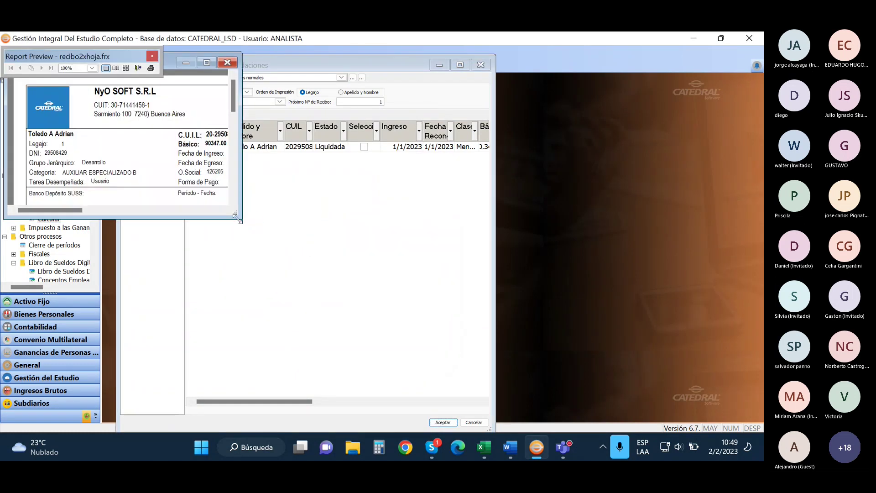
pyautogui.moveTo(293, 239); pyautogui.dragTo(691, 406)
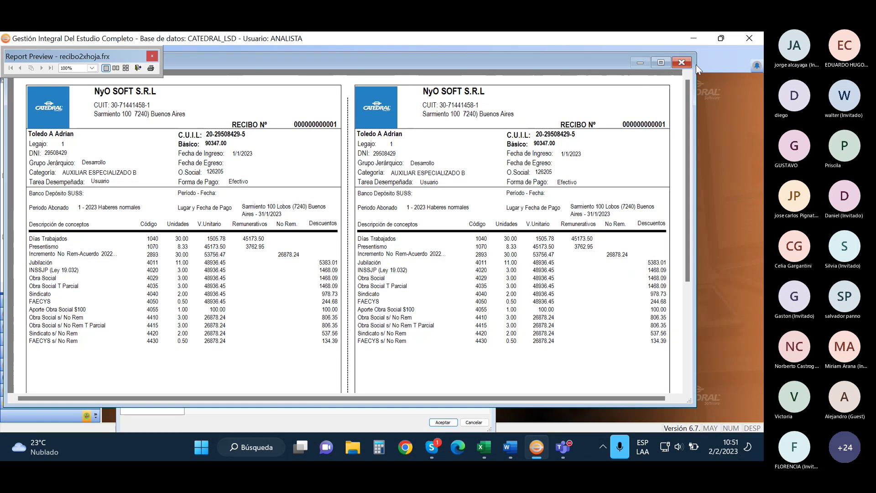
pyautogui.click(681, 63)
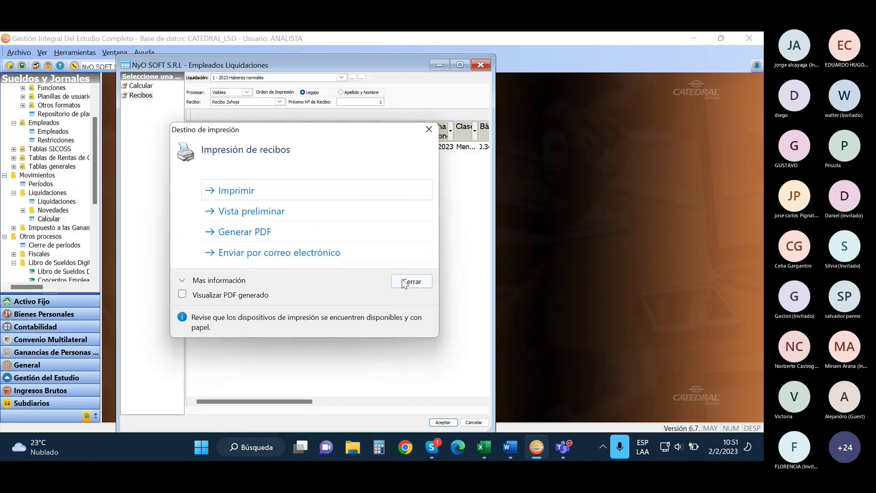
pyautogui.click(404, 282)
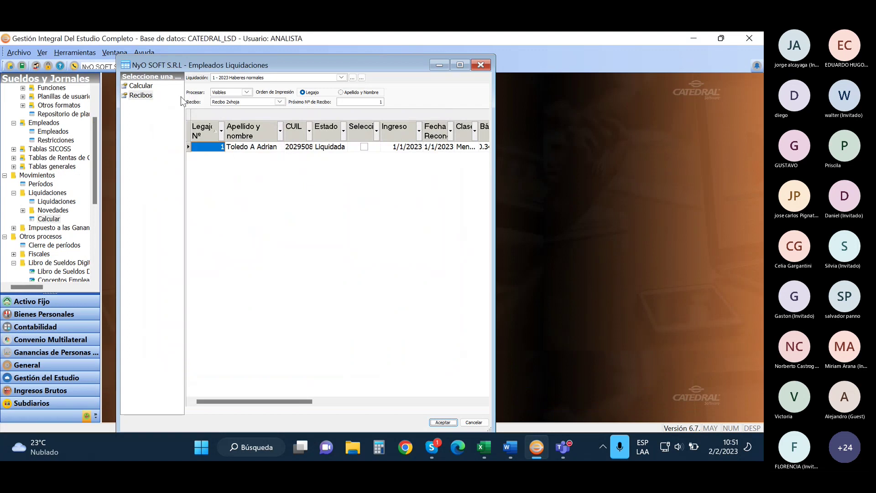
# - Run the 1 - 2023 Haberes normales calculation with existing liquidations set to Reliquidar, accepting the novedades
pyautogui.click(141, 87)
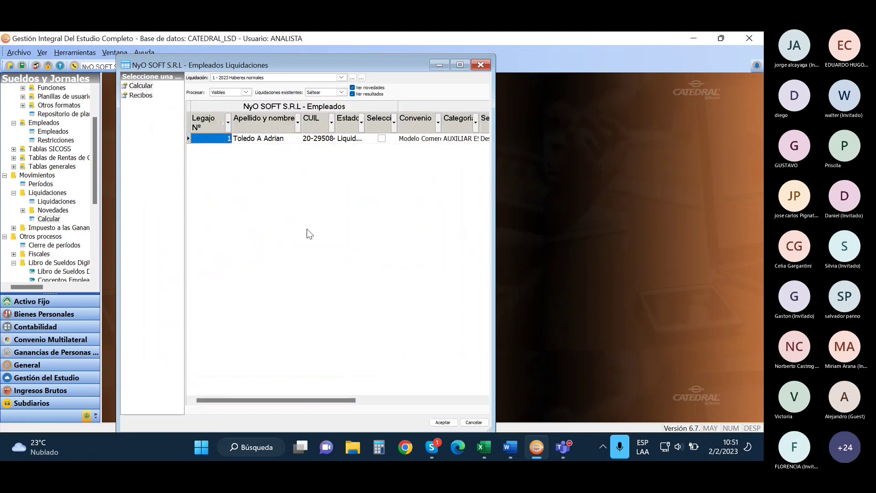
pyautogui.click(324, 93)
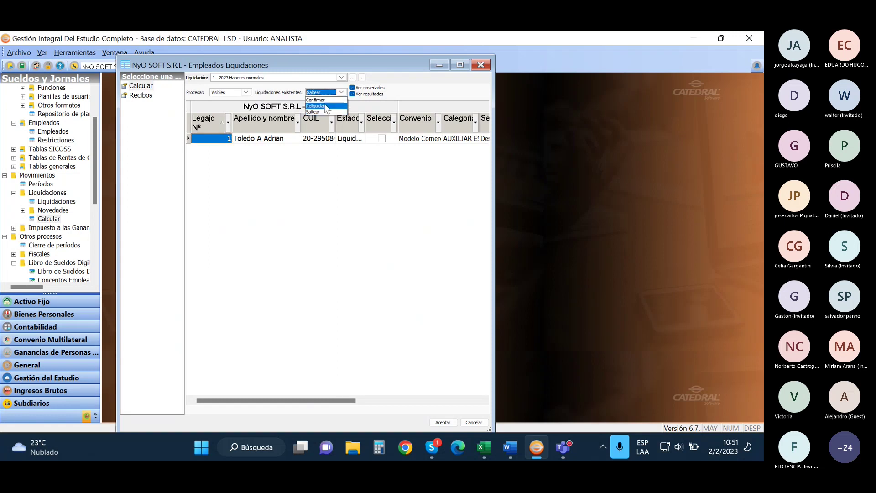
pyautogui.click(325, 106)
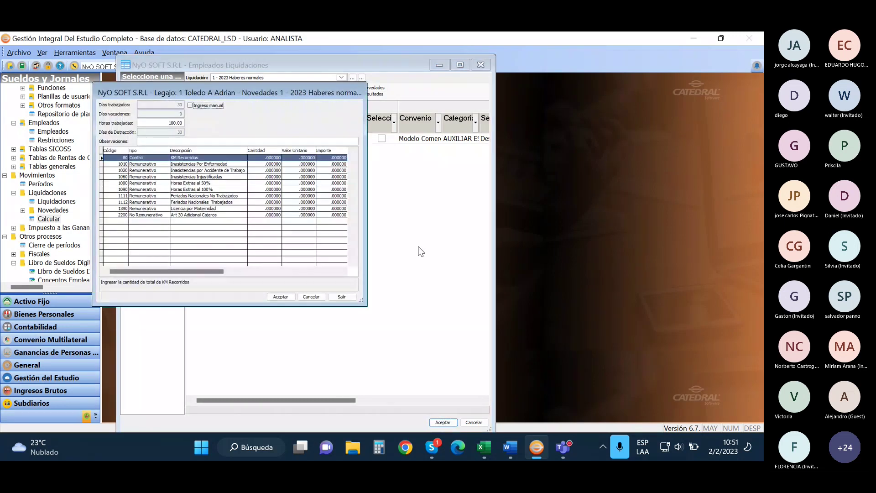
pyautogui.click(280, 297)
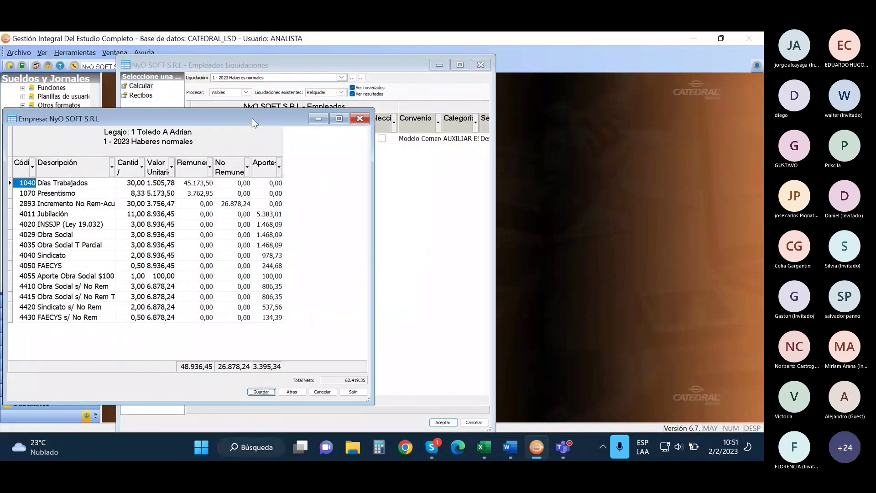
pyautogui.moveTo(258, 118); pyautogui.dragTo(344, 120)
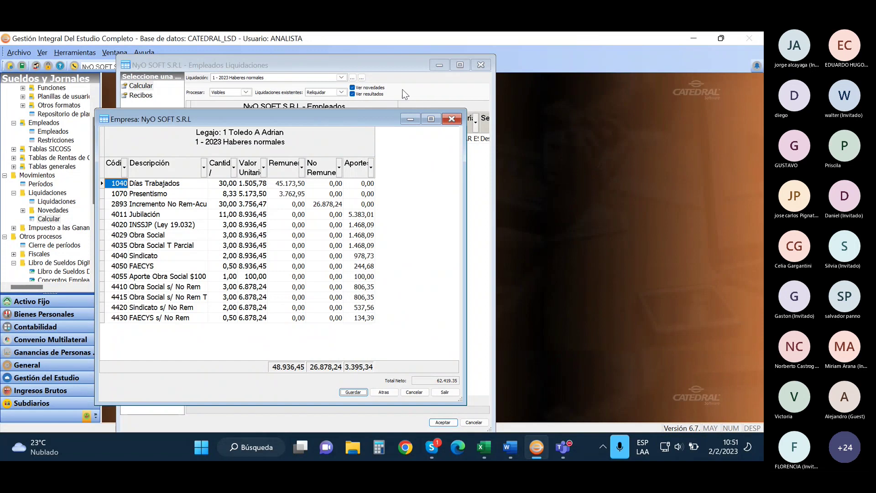
# - Bring the Excel RECIBO sheet over the calculated liquidation and show its unit values, deductions and net for comparison
pyautogui.click(483, 449)
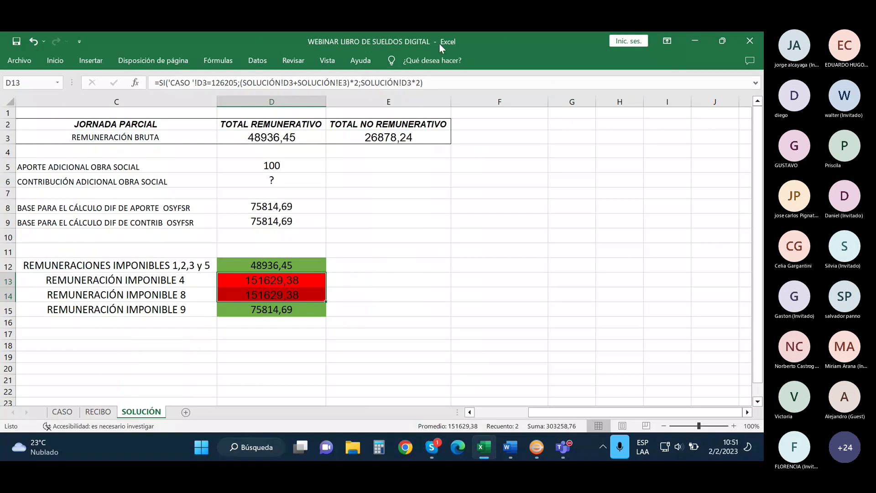
pyautogui.moveTo(439, 43); pyautogui.dragTo(639, 70)
pyautogui.click(592, 232)
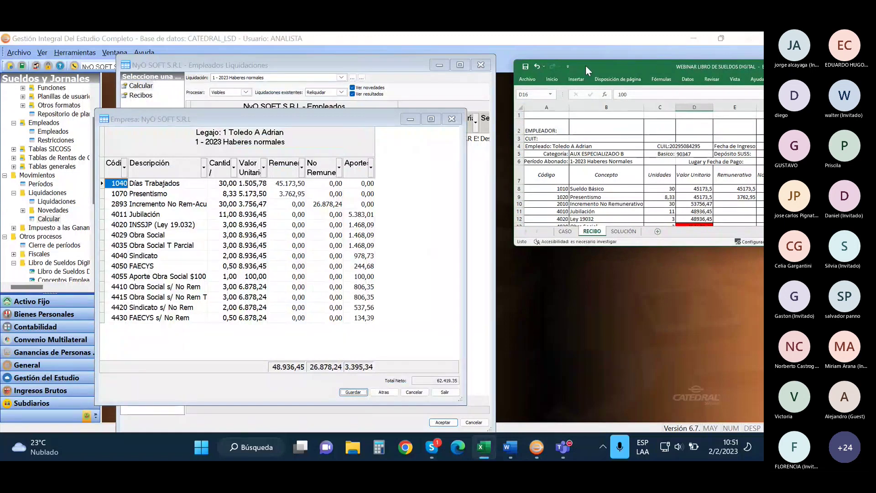
pyautogui.moveTo(585, 65); pyautogui.dragTo(572, 64)
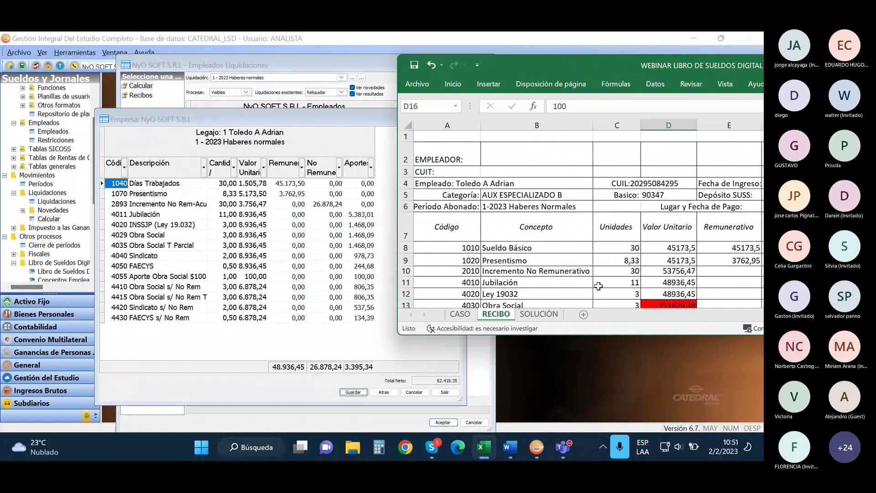
pyautogui.scroll(-2, 598, 286)
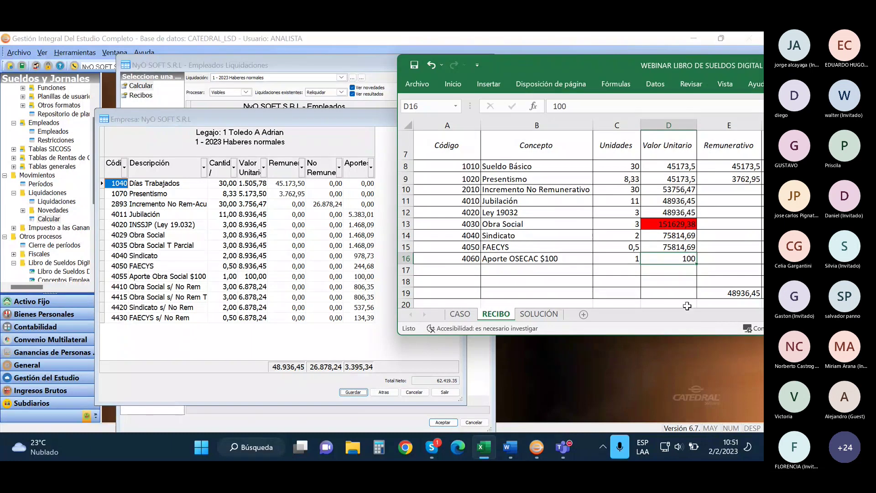
pyautogui.moveTo(702, 66); pyautogui.dragTo(544, 81)
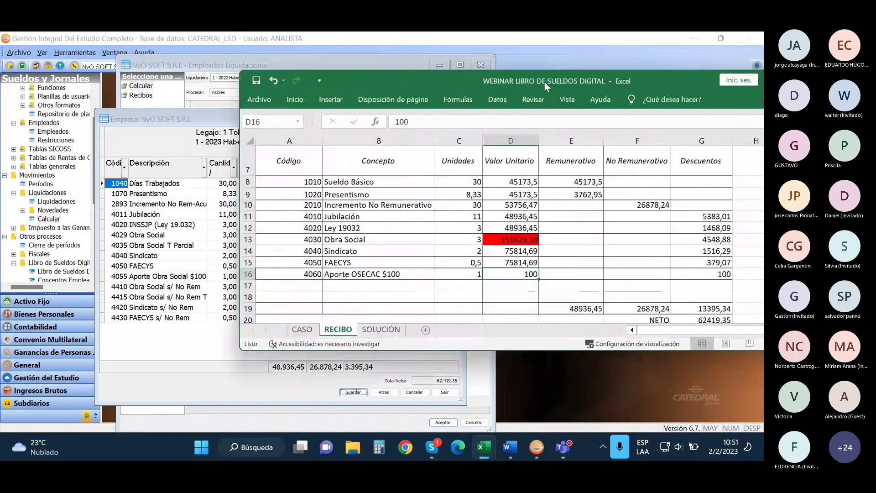
pyautogui.moveTo(674, 328); pyautogui.dragTo(705, 328)
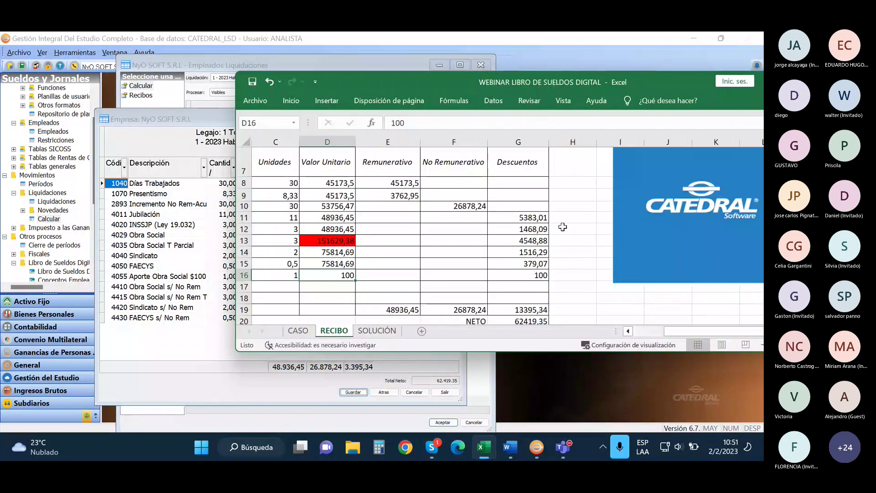
pyautogui.moveTo(556, 83); pyautogui.dragTo(589, 89)
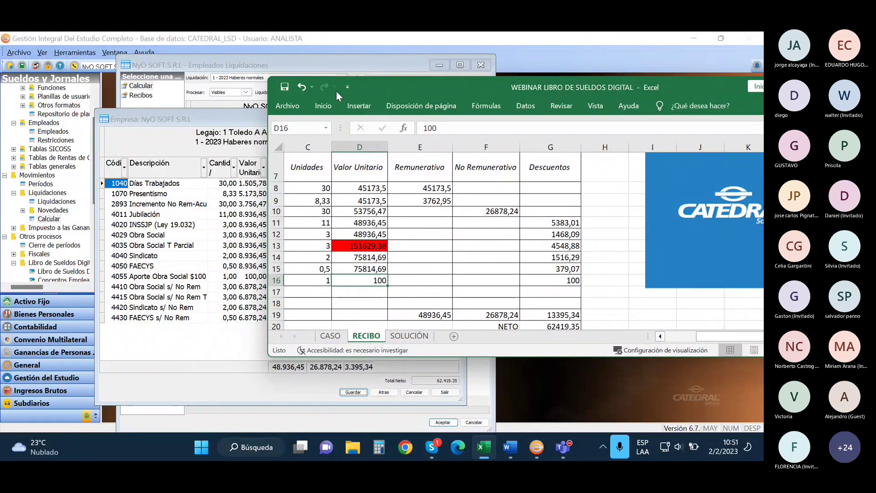
# - Close the calculated liquidation without saving it and close the Empleados Liquidaciones window
pyautogui.click(483, 68)
pyautogui.click(452, 119)
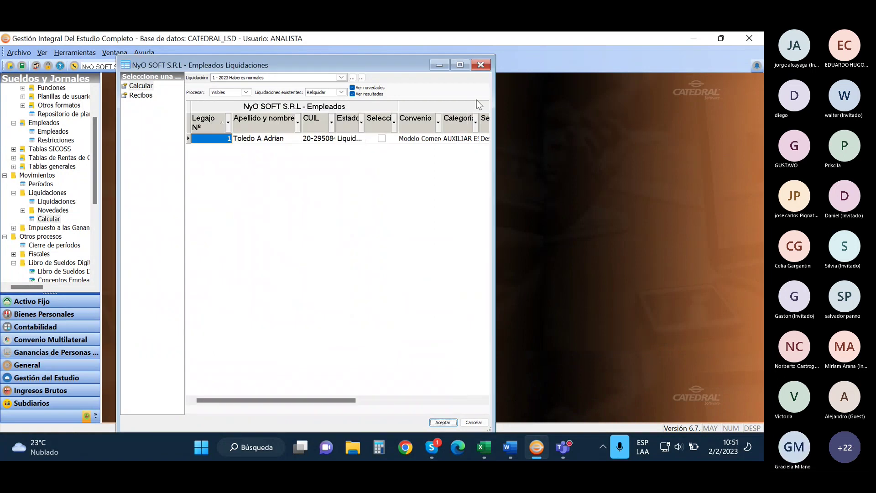
pyautogui.click(481, 69)
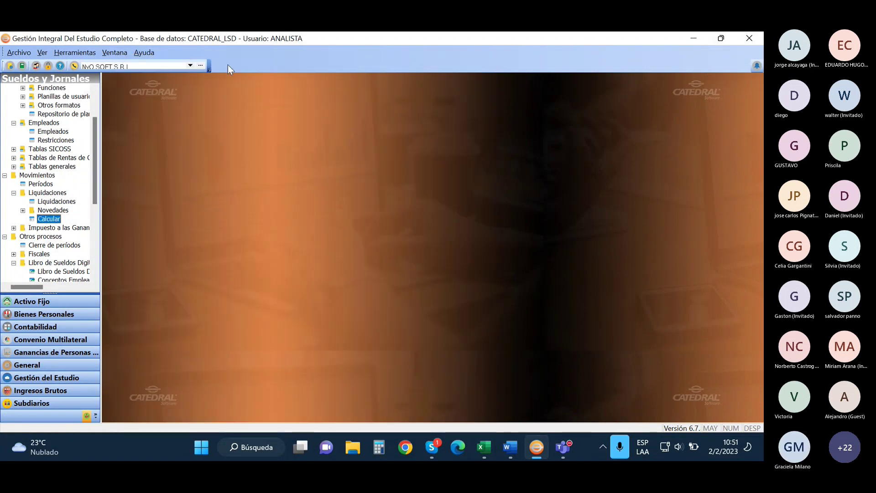
# - Tile the payroll program and the Excel workbook WEBINAR LIBRO DE SUELDOS DIGITAL side by side
pyautogui.click(721, 38)
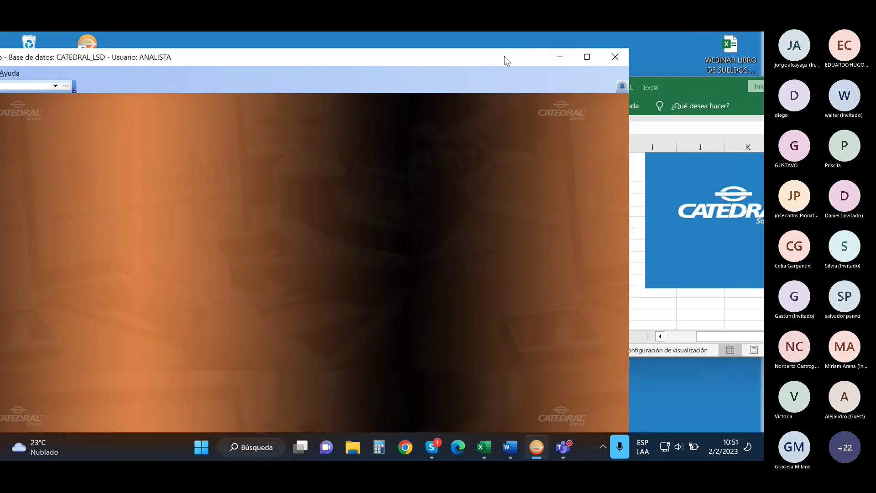
pyautogui.moveTo(473, 63); pyautogui.dragTo(1, 69)
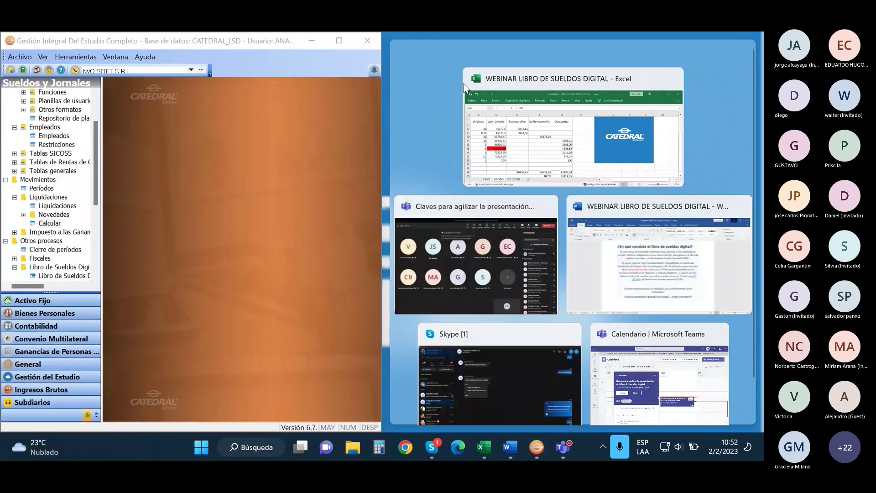
pyautogui.click(573, 83)
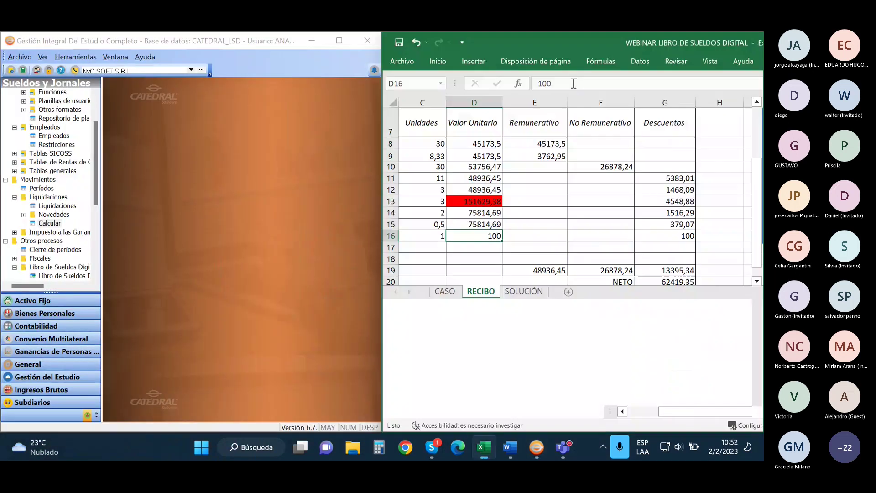
# - Reopen the liquidation calculation for 1 - 2023 Haberes normales and set existing liquidations to Reliquidar
pyautogui.doubleClick(45, 225)
pyautogui.moveTo(313, 69); pyautogui.dragTo(187, 66)
pyautogui.click(197, 91)
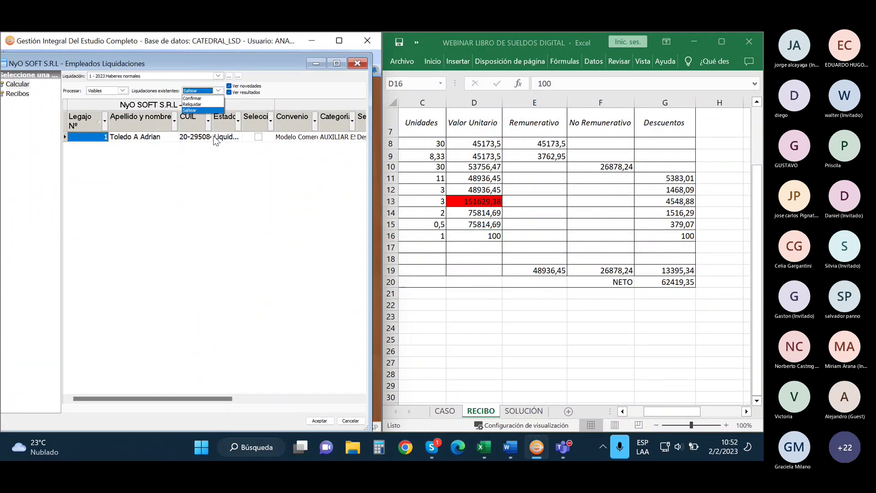
pyautogui.click(197, 102)
pyautogui.click(197, 90)
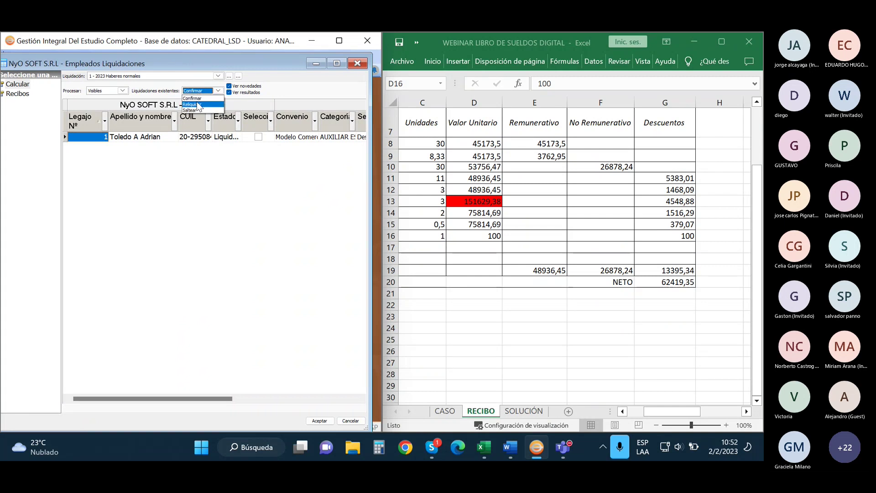
pyautogui.click(198, 110)
# - Recalculate the employee's liquidation with the listed novedades, compare it with the RECIBO sheet, save it and close the calculation window
pyautogui.click(319, 421)
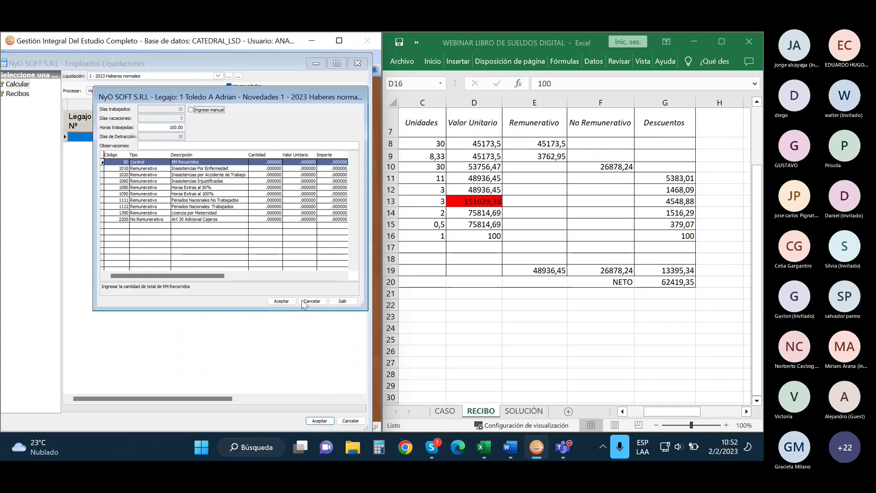
pyautogui.click(290, 301)
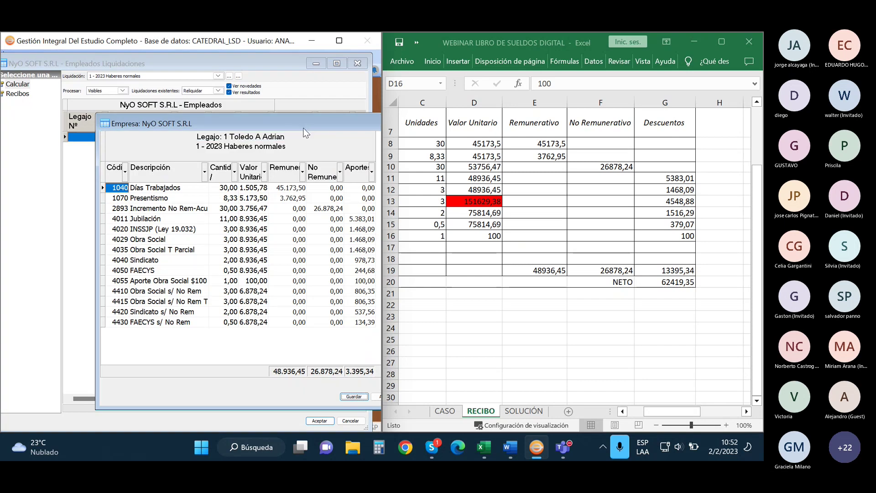
pyautogui.moveTo(305, 126); pyautogui.dragTo(223, 103)
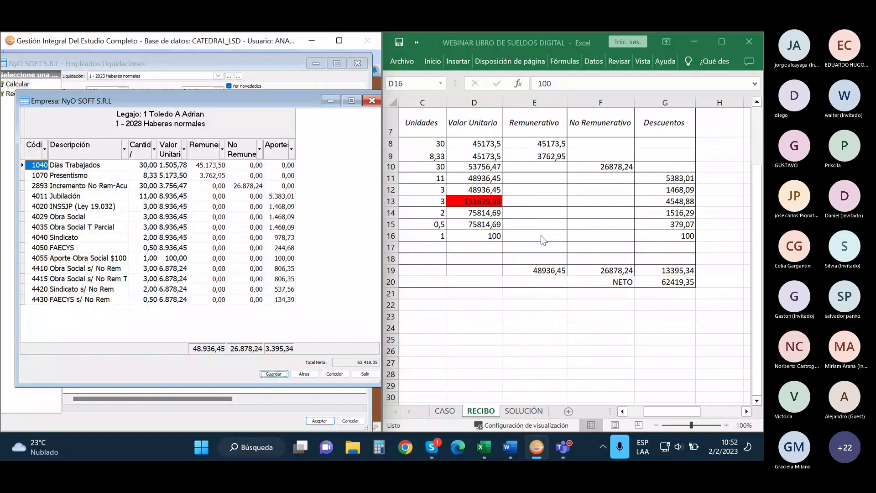
pyautogui.click(282, 376)
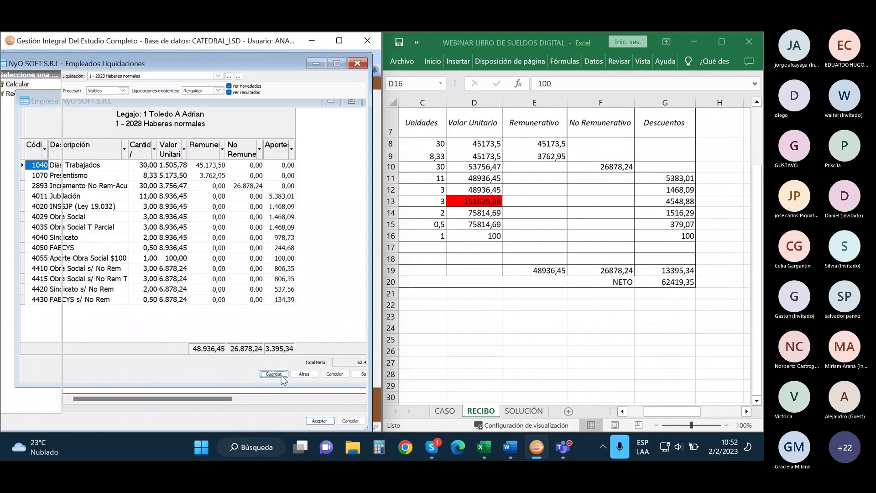
pyautogui.click(362, 64)
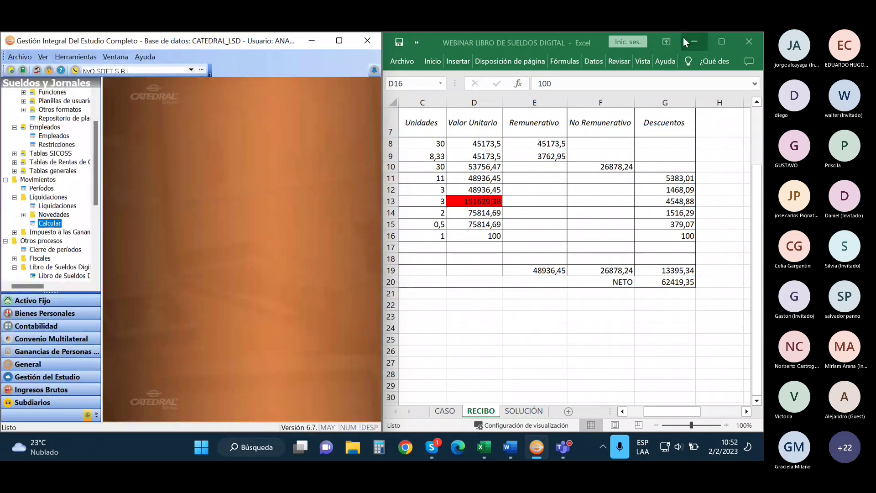
# - Minimize the Excel workbook, add a closing for period 1 - 2023 in Cierre de períodos, and close that window
pyautogui.click(693, 42)
pyautogui.scroll(-3, 48, 204)
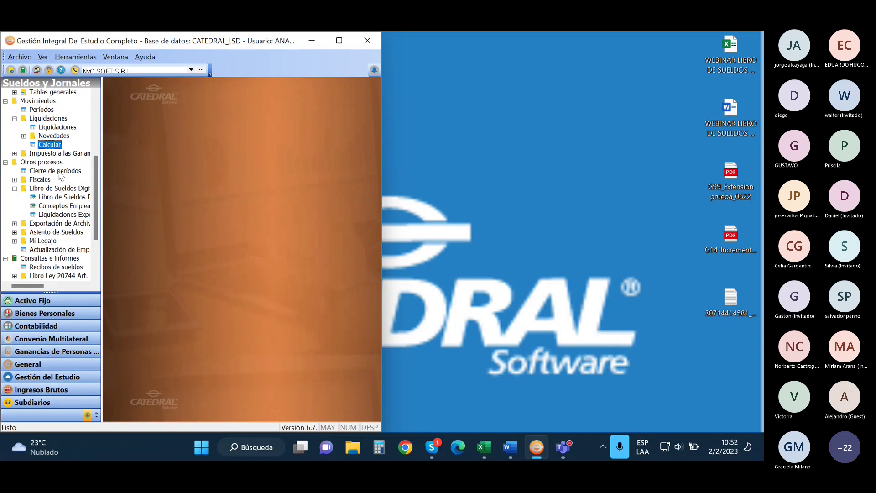
pyautogui.click(60, 171)
pyautogui.doubleClick(59, 171)
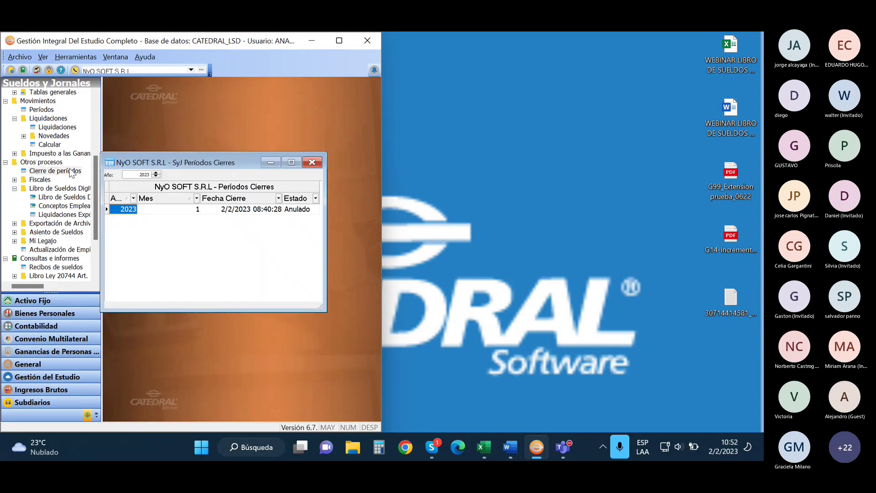
pyautogui.moveTo(239, 155); pyautogui.dragTo(246, 133)
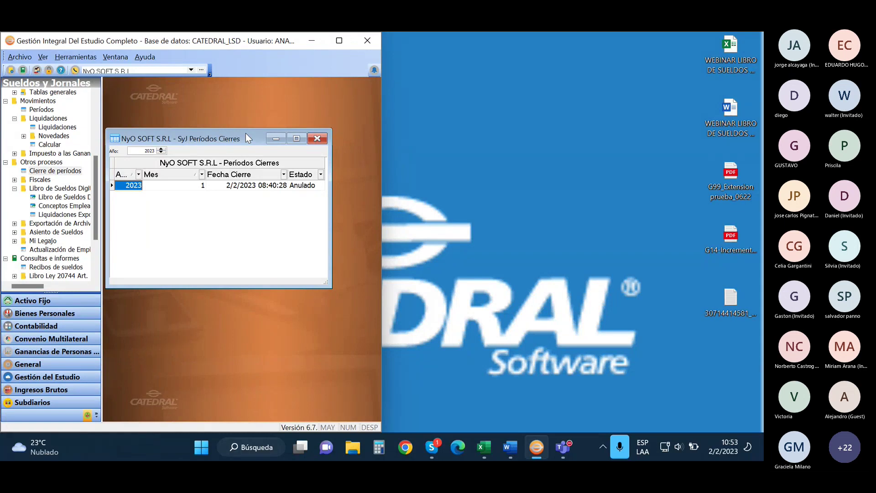
pyautogui.rightClick(196, 193)
pyautogui.click(212, 200)
pyautogui.moveTo(351, 228); pyautogui.dragTo(241, 195)
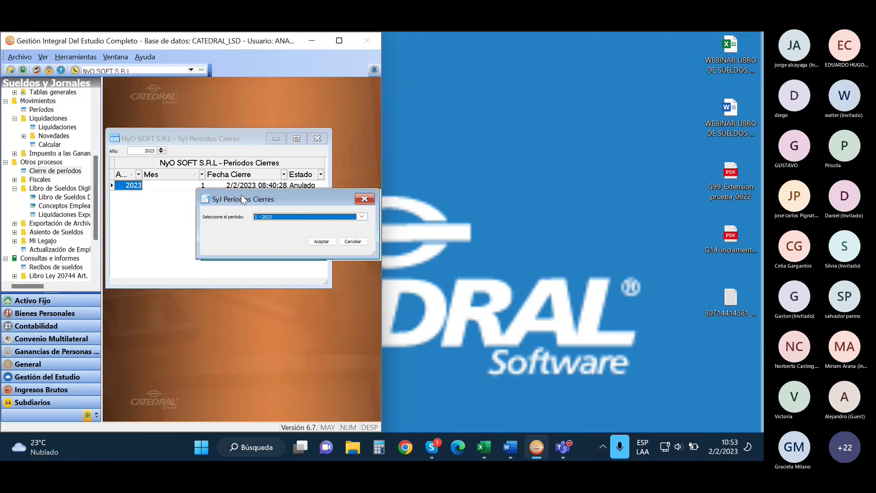
pyautogui.click(273, 238)
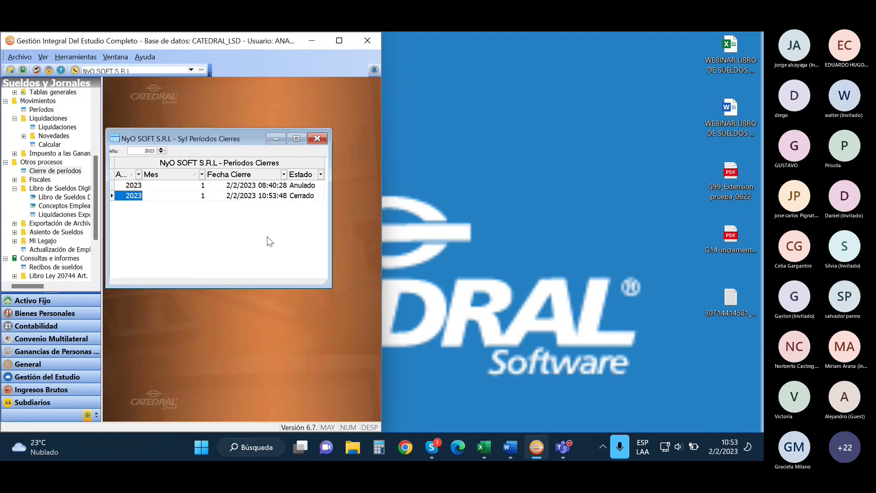
pyautogui.click(322, 139)
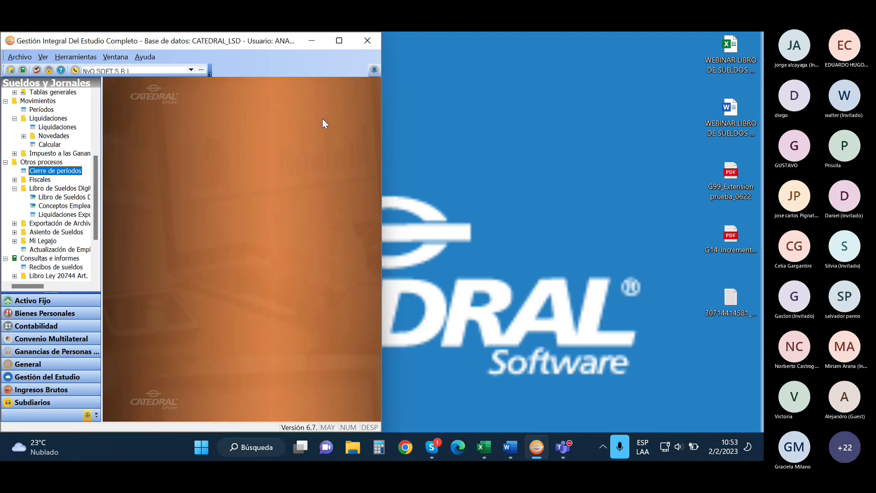
# - Switch to AFIP's Libro de Sueldos Digital site in Chrome, maximize it and open its Conceptos page
pyautogui.click(313, 41)
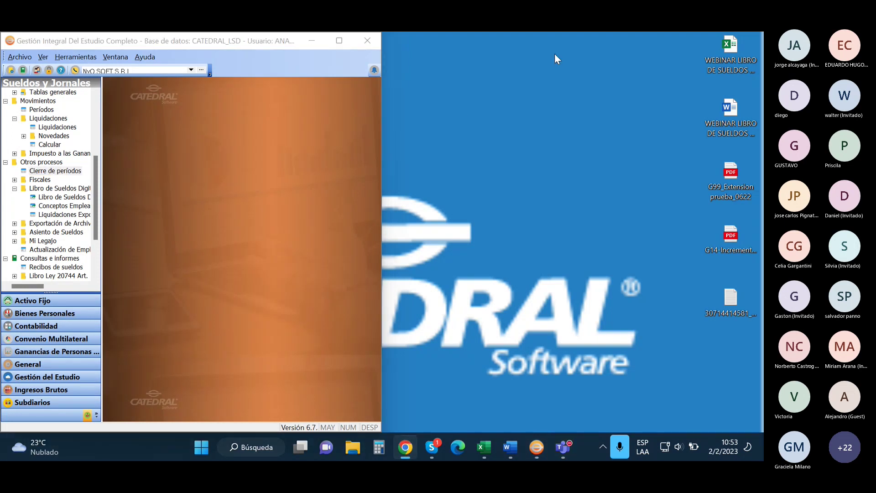
pyautogui.click(758, 36)
pyautogui.click(432, 447)
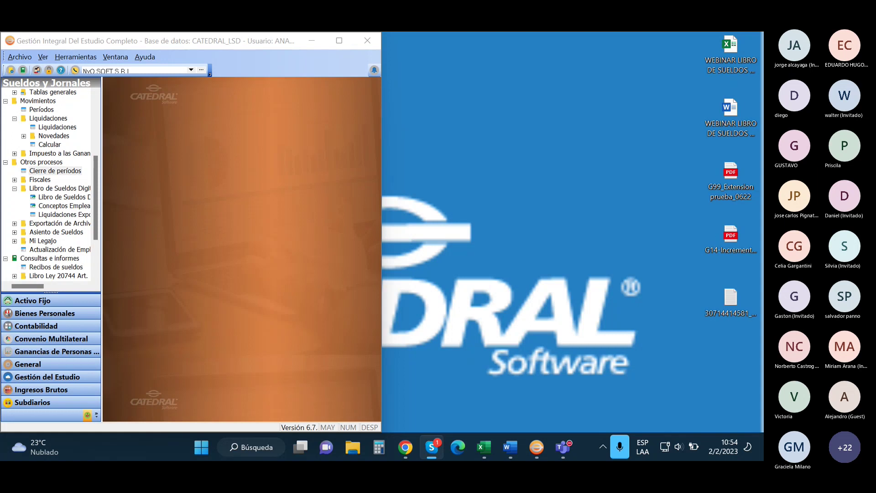
pyautogui.hotkey('alt', 'Tab')
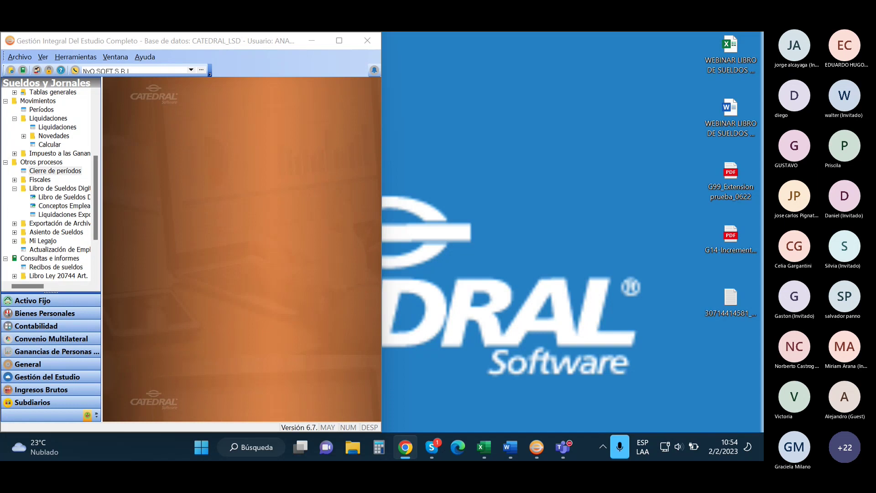
pyautogui.hotkey('alt', 'Tab')
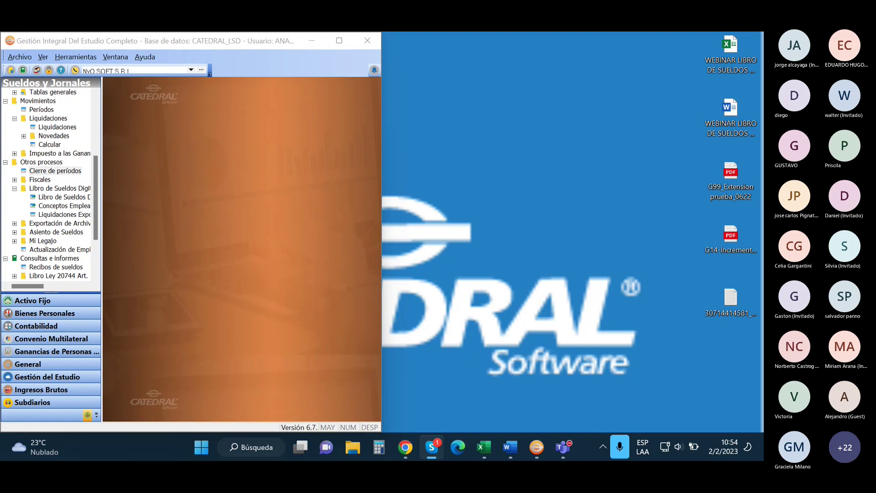
pyautogui.hotkey('alt', 'Tab')
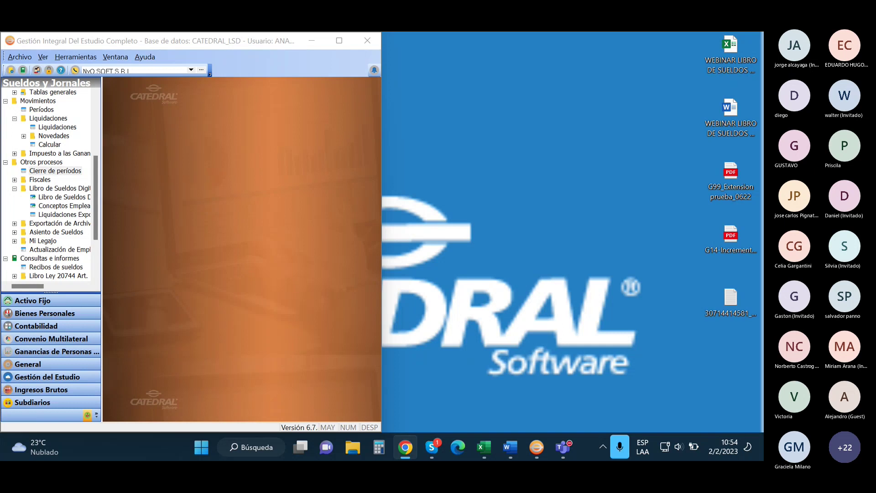
pyautogui.moveTo(763, 251); pyautogui.dragTo(450, 92)
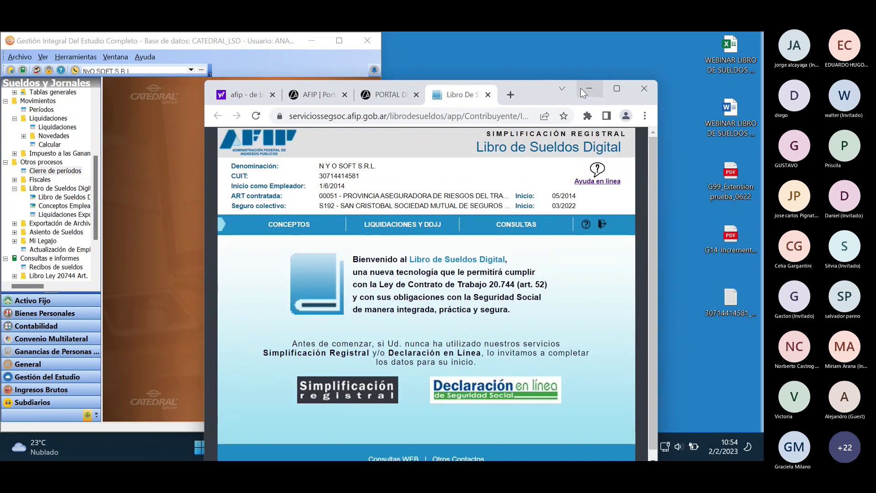
pyautogui.click(616, 88)
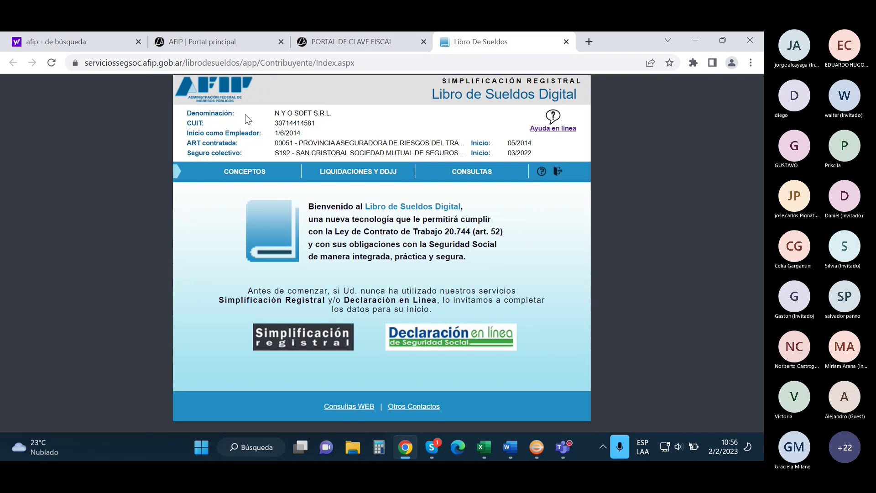
pyautogui.click(245, 173)
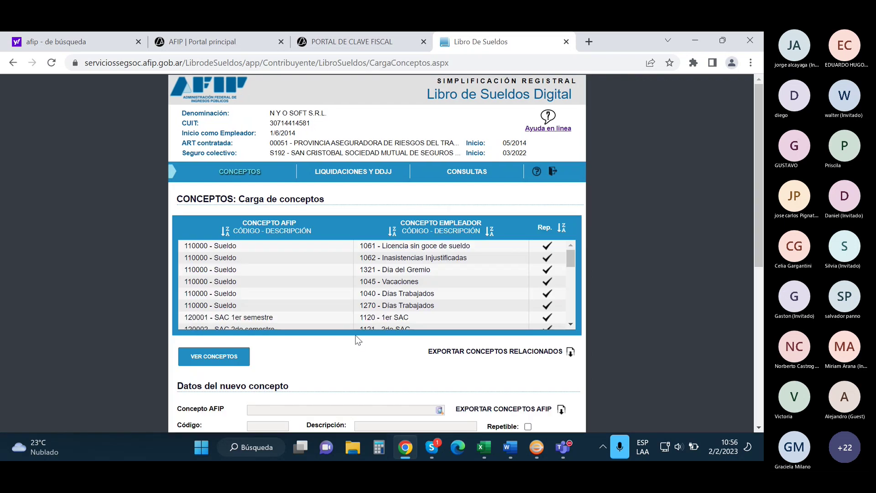
# - Switch to the Catedral payroll program, open the Libro de Sueldos Digital concept export and check the AFIP code assigned to Días Trabajados
pyautogui.click(538, 448)
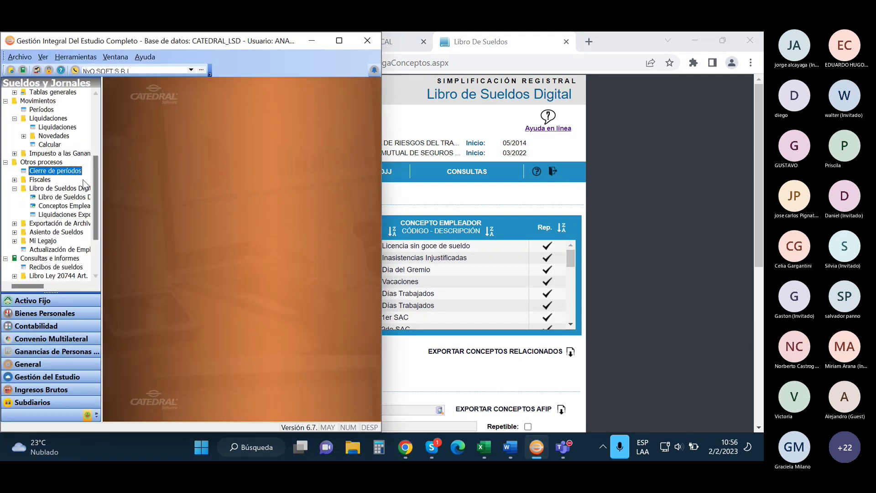
pyautogui.click(65, 208)
pyautogui.doubleClick(65, 207)
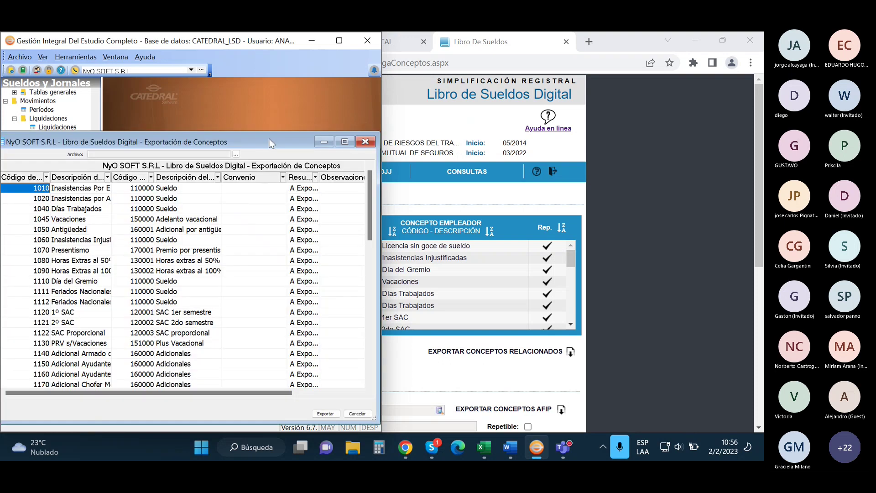
pyautogui.moveTo(270, 138); pyautogui.dragTo(271, 120)
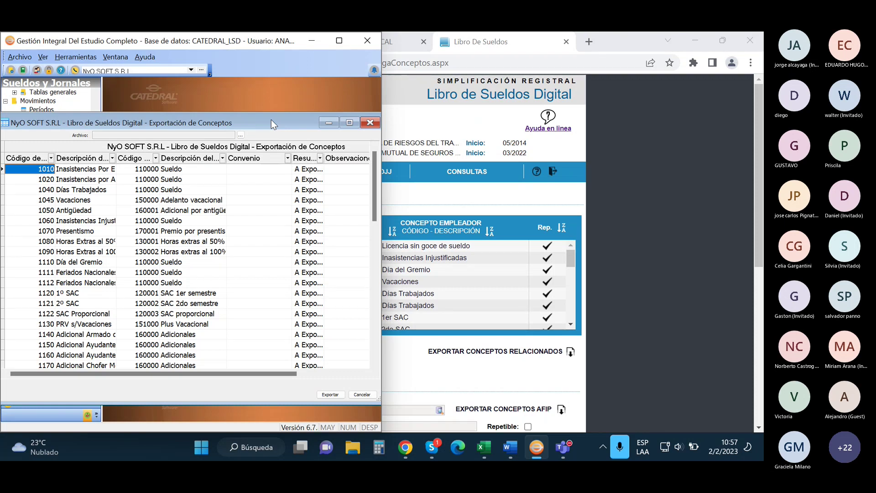
pyautogui.click(44, 190)
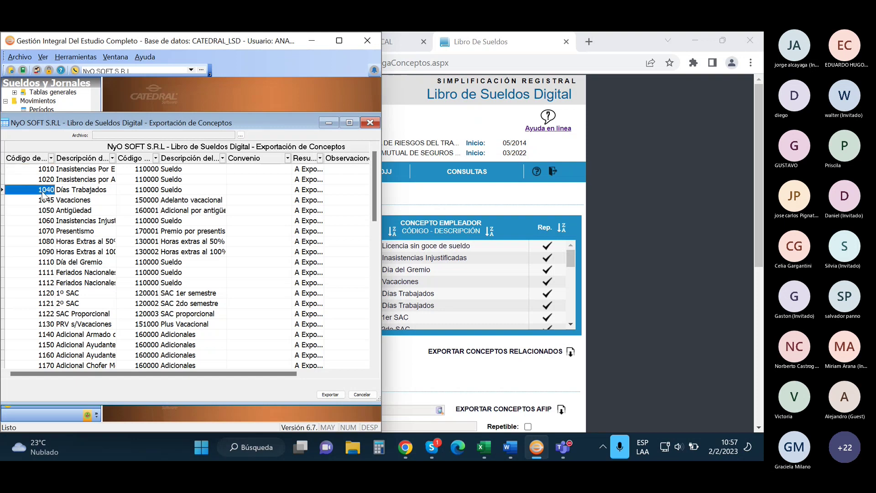
pyautogui.click(147, 190)
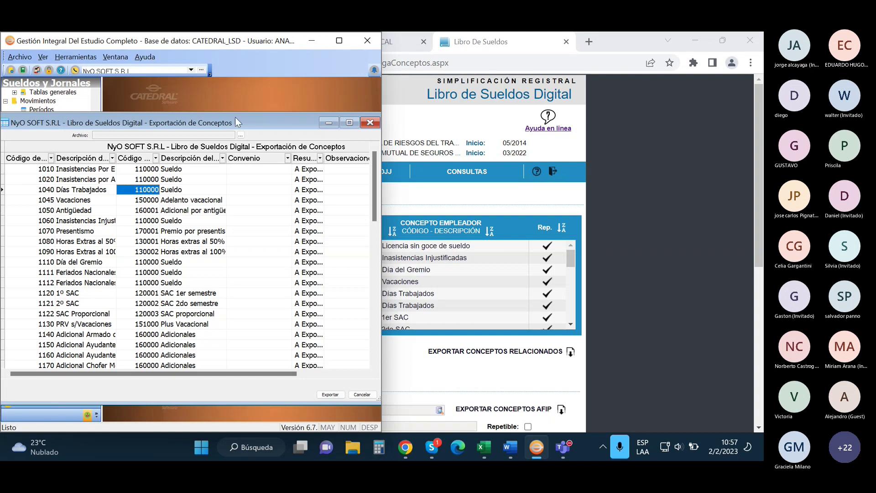
# - Export the employer concepts file to the Documentos folder and minimize the export window
pyautogui.click(241, 135)
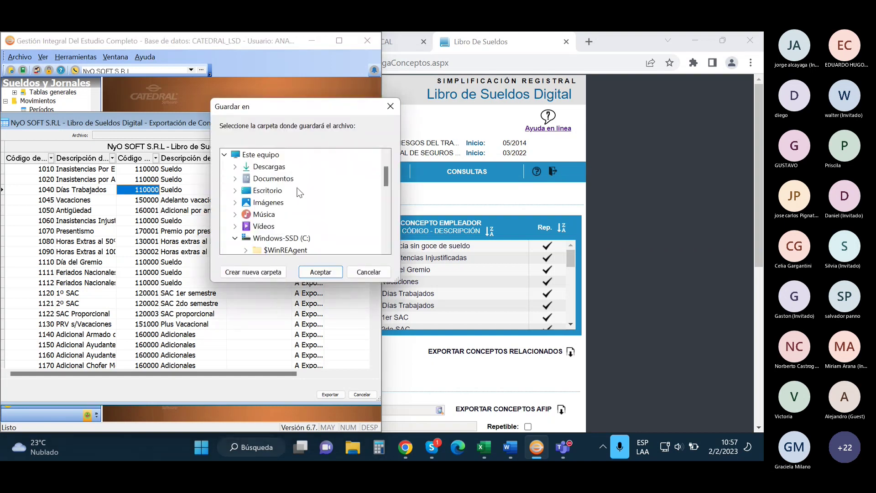
pyautogui.click(235, 238)
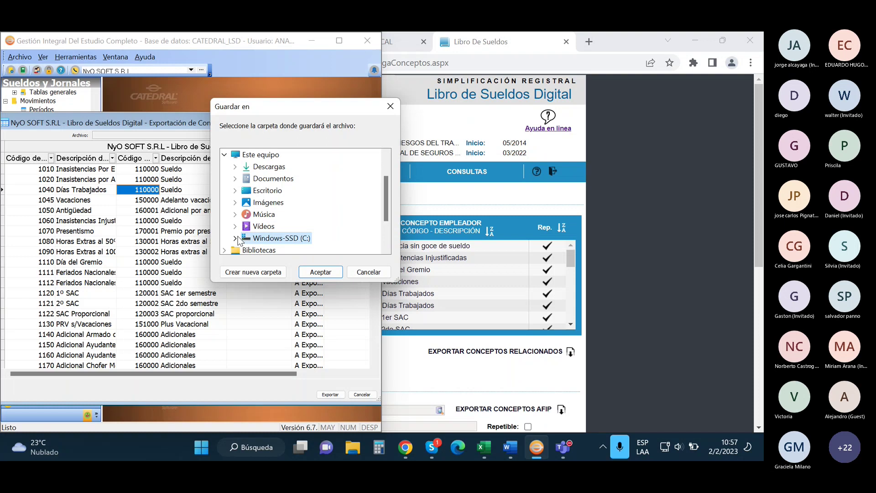
pyautogui.doubleClick(270, 180)
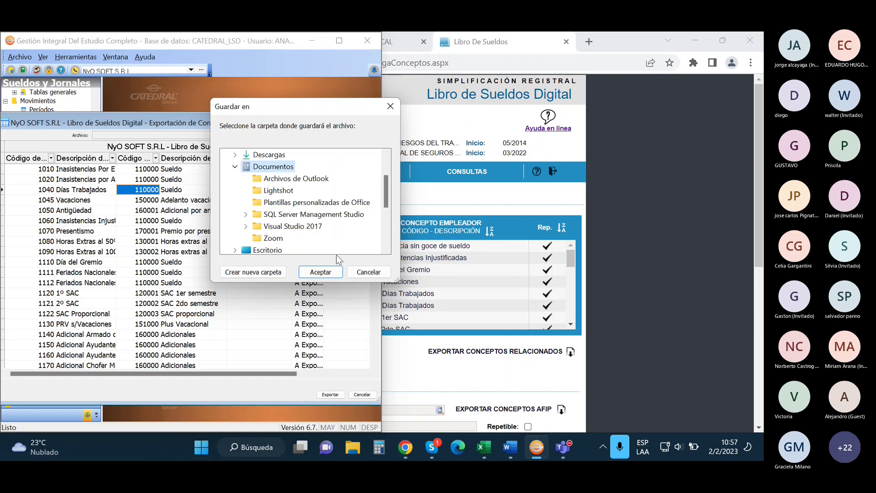
pyautogui.click(320, 272)
pyautogui.click(329, 394)
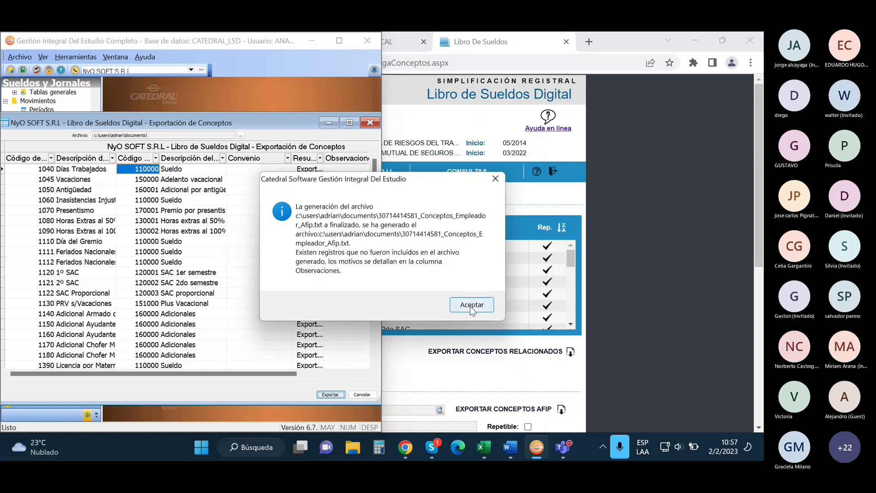
pyautogui.click(472, 306)
pyautogui.click(328, 127)
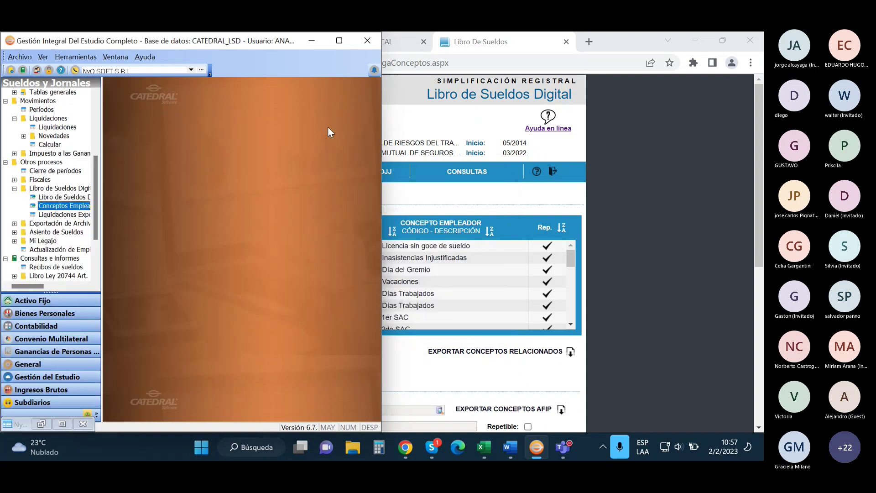
# - Minimize Chrome and the payroll program, and open the exported Conceptos_Empleador_Afip text file from the Documentos folder
pyautogui.click(721, 35)
pyautogui.click(697, 39)
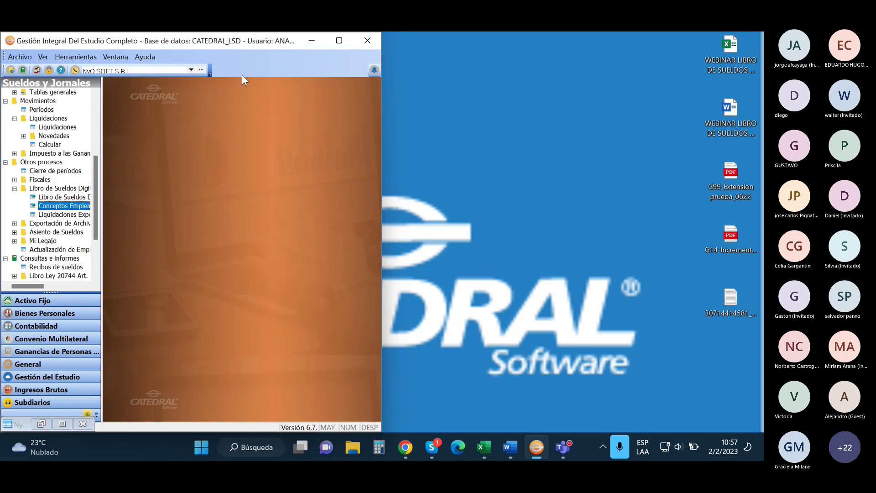
pyautogui.moveTo(155, 45); pyautogui.dragTo(498, 145)
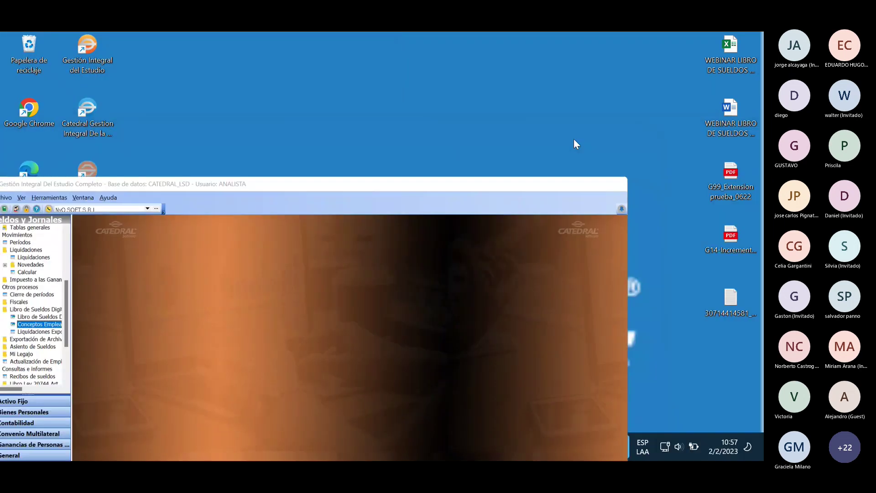
pyautogui.click(573, 140)
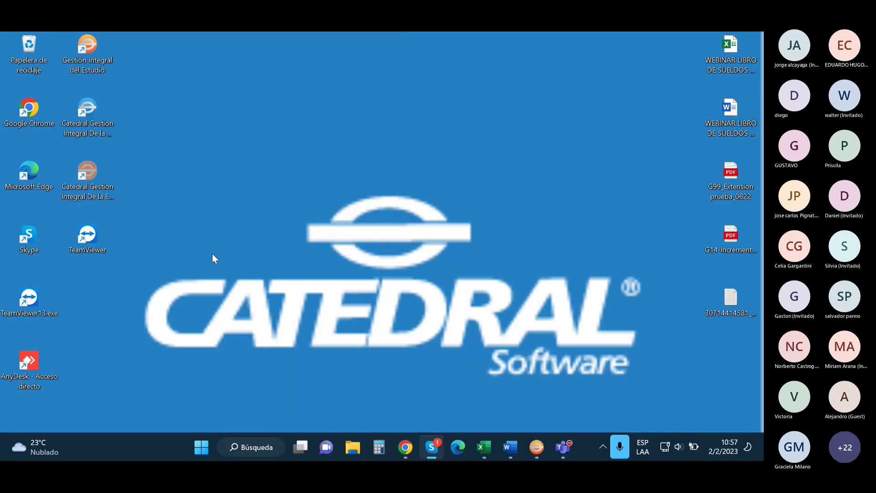
pyautogui.click(353, 446)
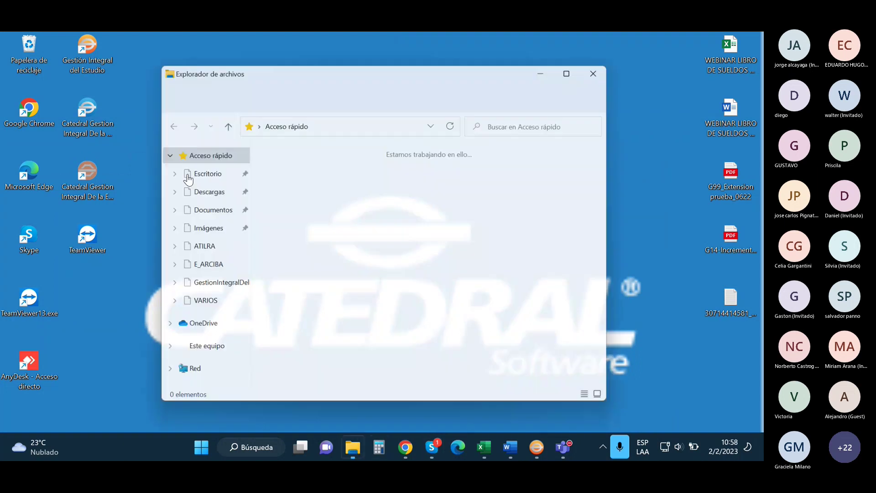
pyautogui.click(207, 209)
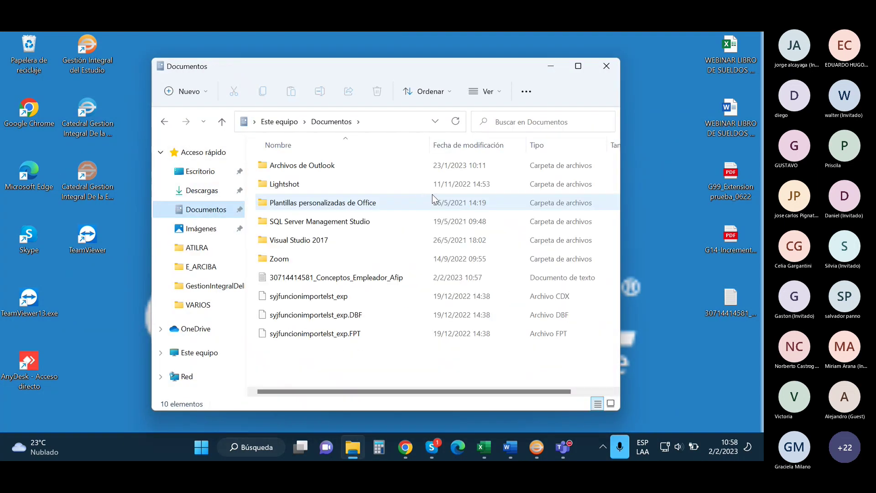
pyautogui.doubleClick(365, 278)
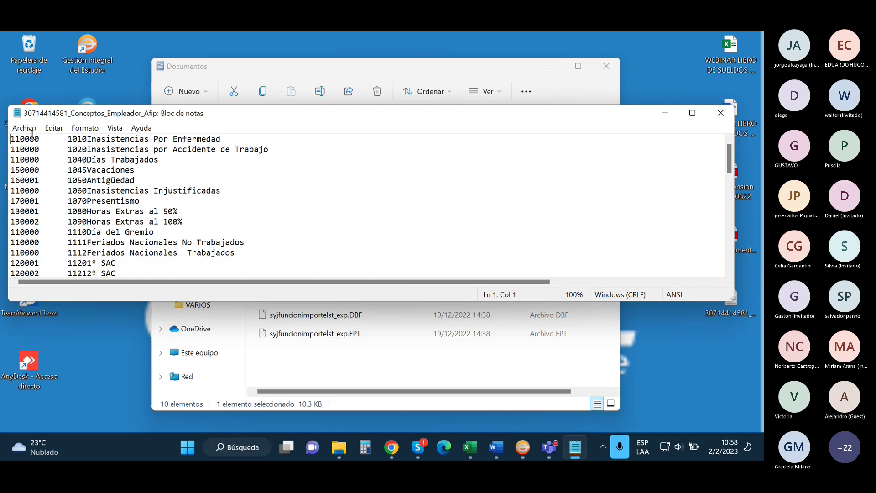
# - Examine the AFIP concept codes and the contribution flags in the exported text file, and close it
pyautogui.doubleClick(13, 138)
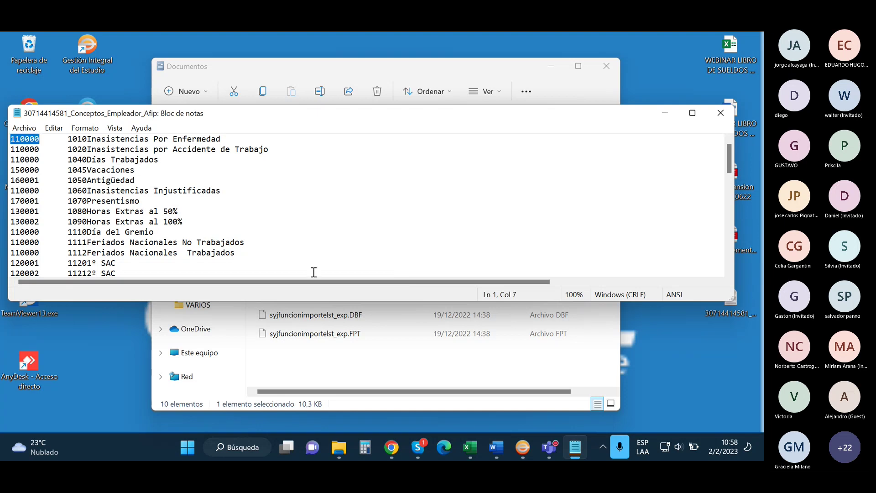
pyautogui.moveTo(315, 281); pyautogui.dragTo(491, 283)
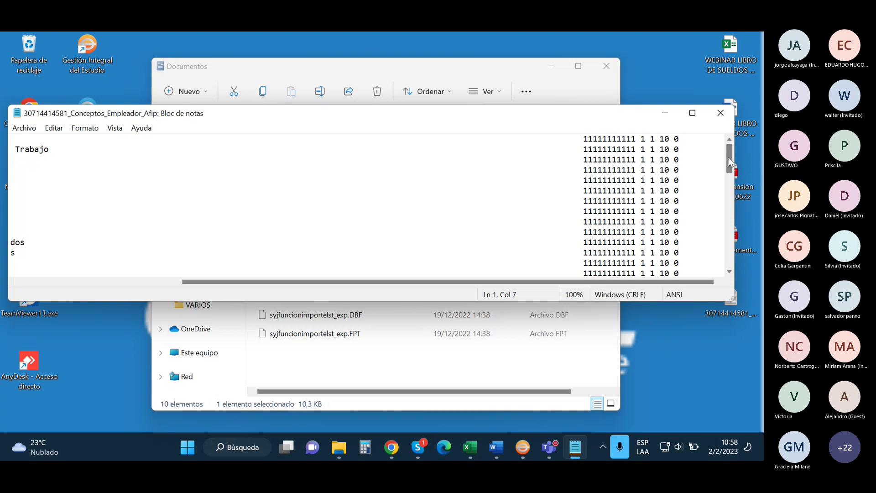
pyautogui.moveTo(729, 160); pyautogui.dragTo(730, 182)
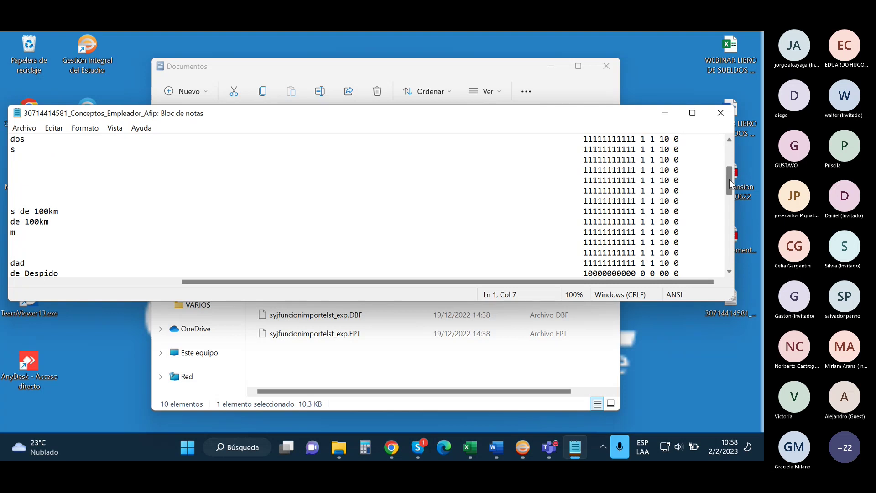
pyautogui.moveTo(729, 179); pyautogui.dragTo(729, 212)
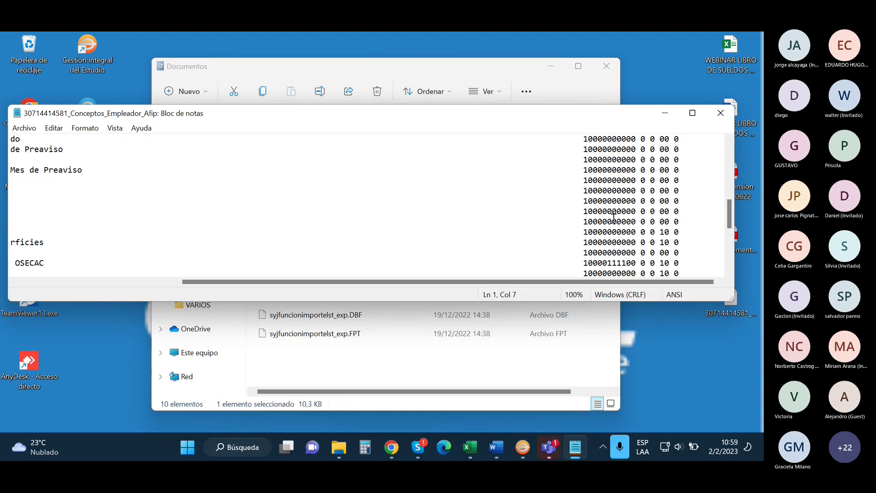
pyautogui.click(718, 114)
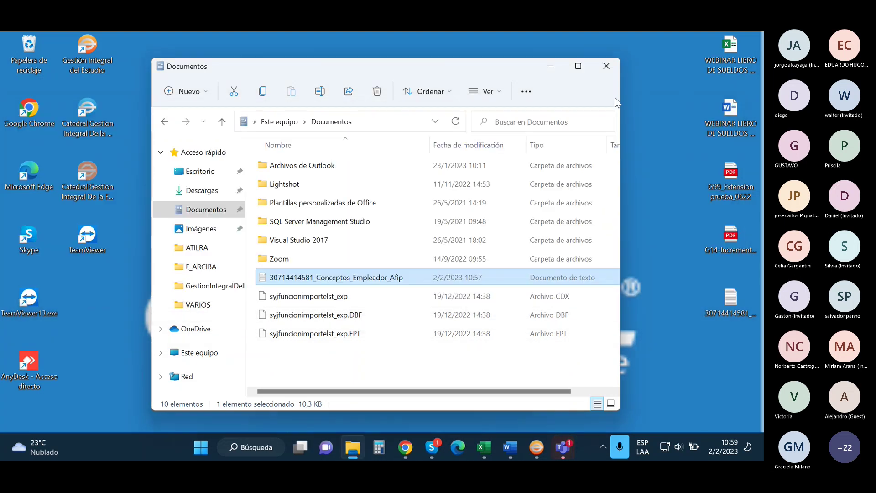
# - Close the Documentos folder, return to Chrome and examine the employer concepts already loaded in Libro de Sueldos Digital
pyautogui.click(606, 73)
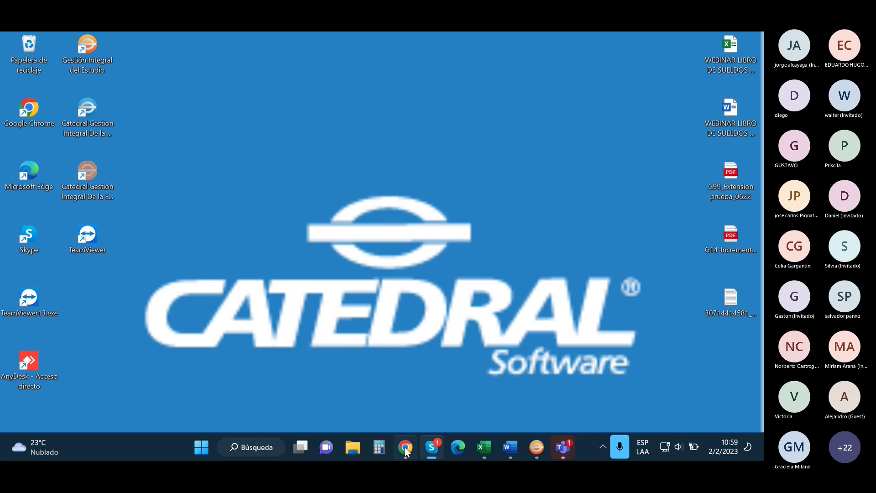
pyautogui.click(405, 448)
pyautogui.scroll(-2, 662, 256)
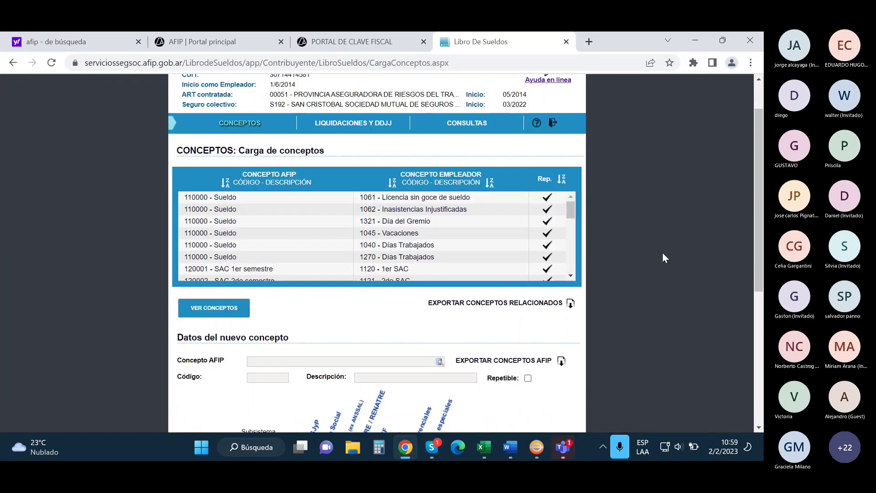
pyautogui.scroll(-3, 662, 254)
pyautogui.scroll(4, 662, 253)
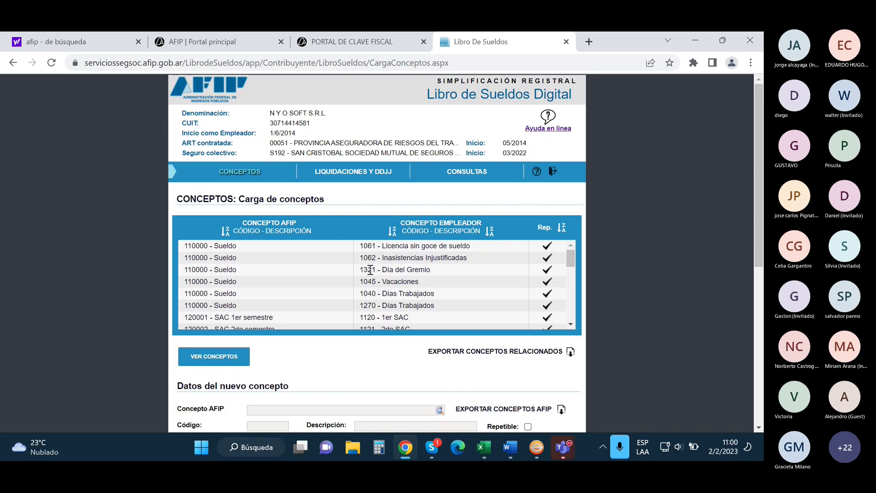
pyautogui.scroll(-1, 307, 262)
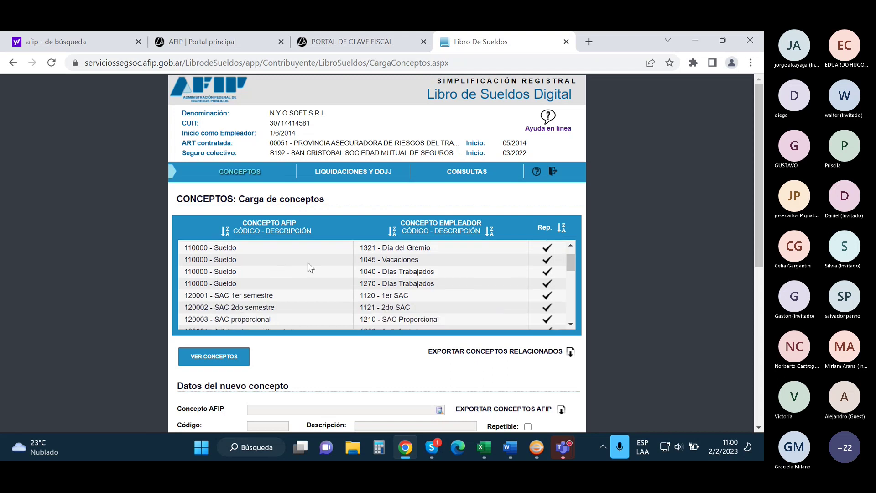
pyautogui.scroll(-3, 307, 261)
pyautogui.scroll(-4, 464, 204)
# - Enter code 1000 and description Sueldo for a new employer concept
pyautogui.click(277, 248)
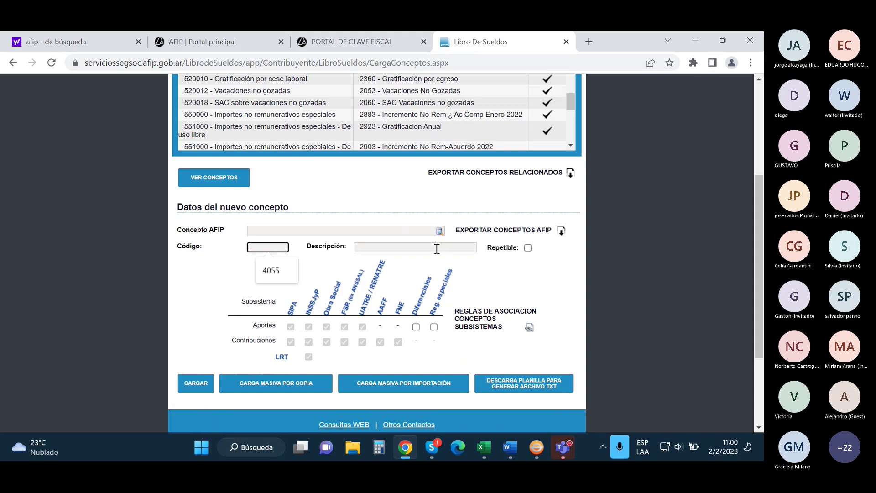
pyautogui.click(278, 231)
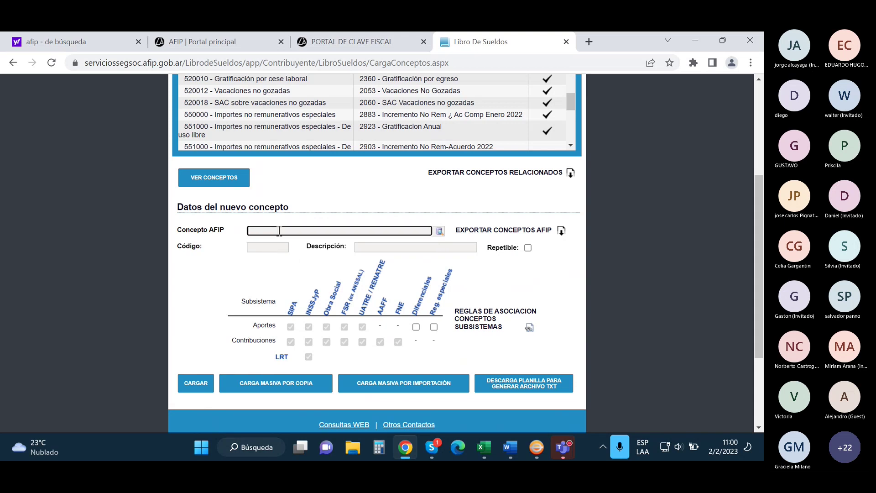
pyautogui.click(439, 231)
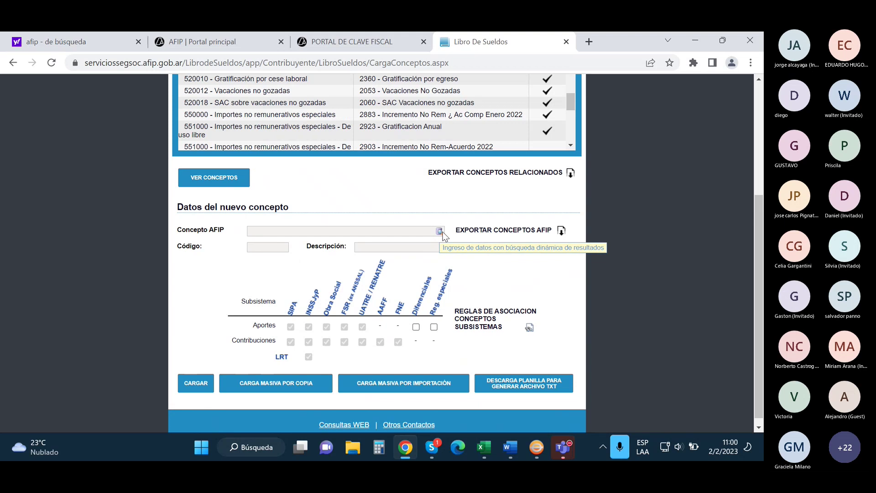
pyautogui.click(277, 247)
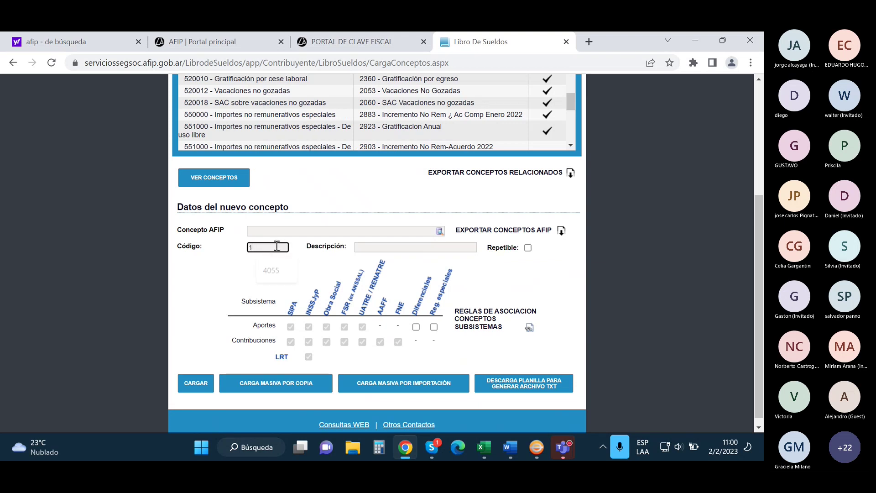
pyautogui.write('1000')
pyautogui.click(374, 247)
pyautogui.press('capslock')
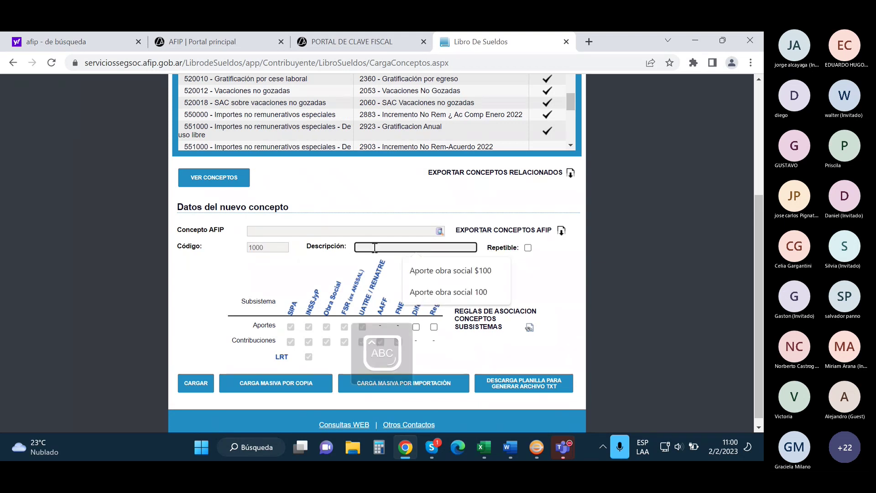
pyautogui.write('Sueldo')
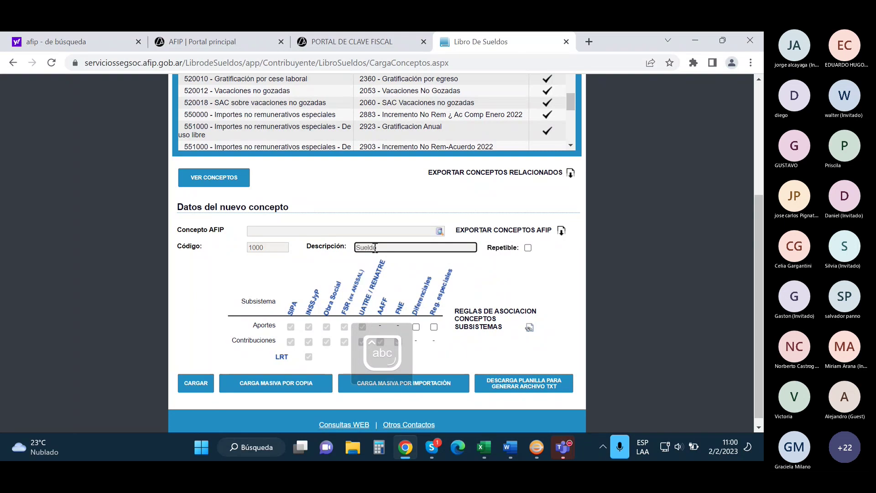
# - Try to load the new concept with AFIP concept 110000 - SUELDO, marked as repeatable
pyautogui.click(304, 231)
pyautogui.write('110')
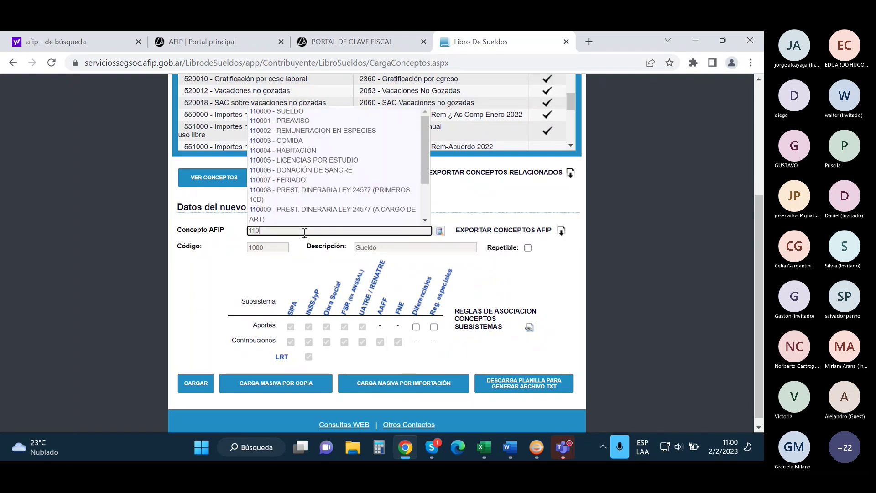
pyautogui.click(299, 112)
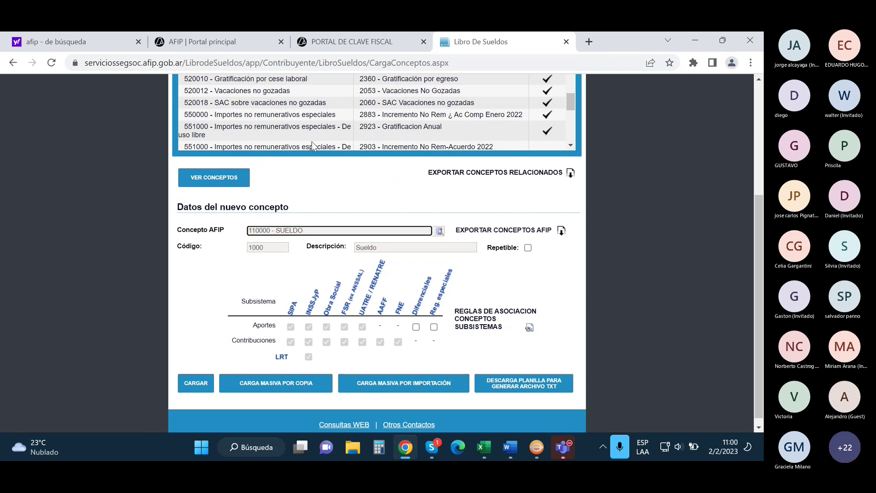
pyautogui.click(527, 248)
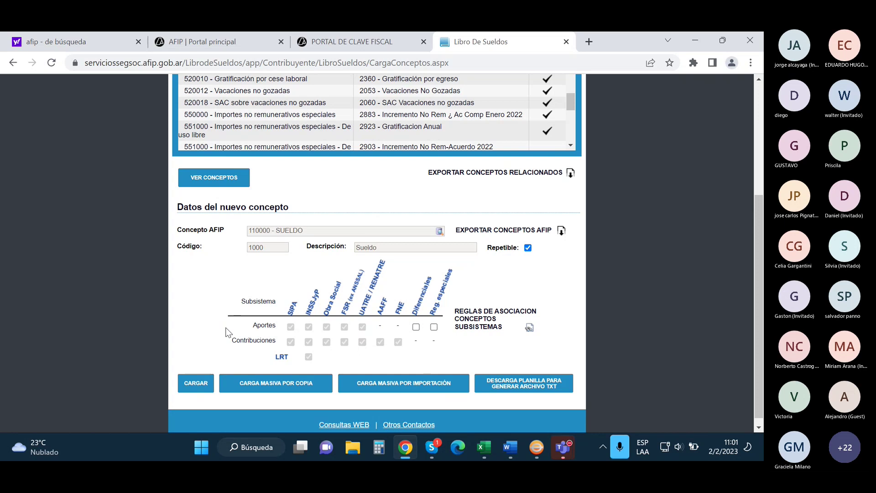
pyautogui.click(196, 388)
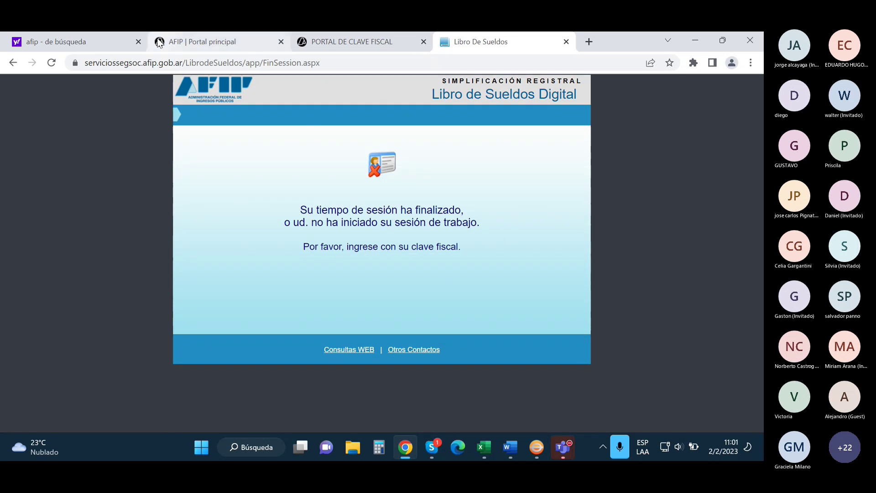
# - Go back to AFIP's main portal page, and minimize the open windows to show the desktop
pyautogui.click(205, 42)
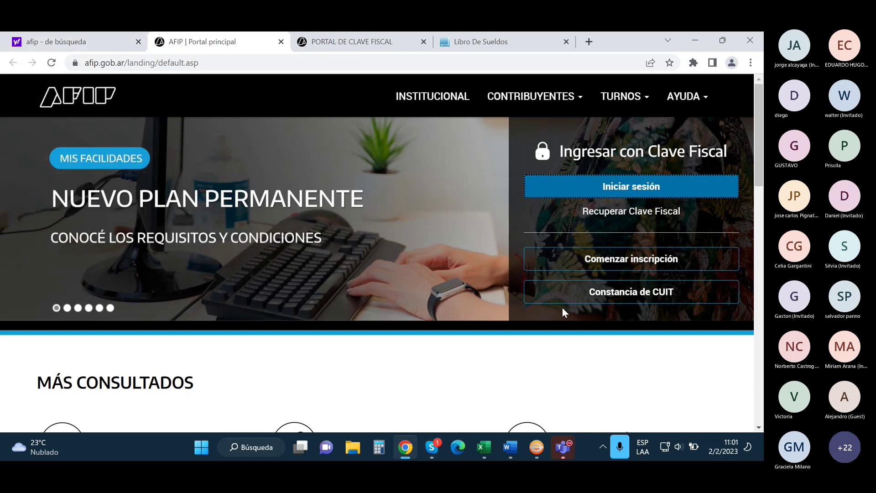
pyautogui.press('super+d')
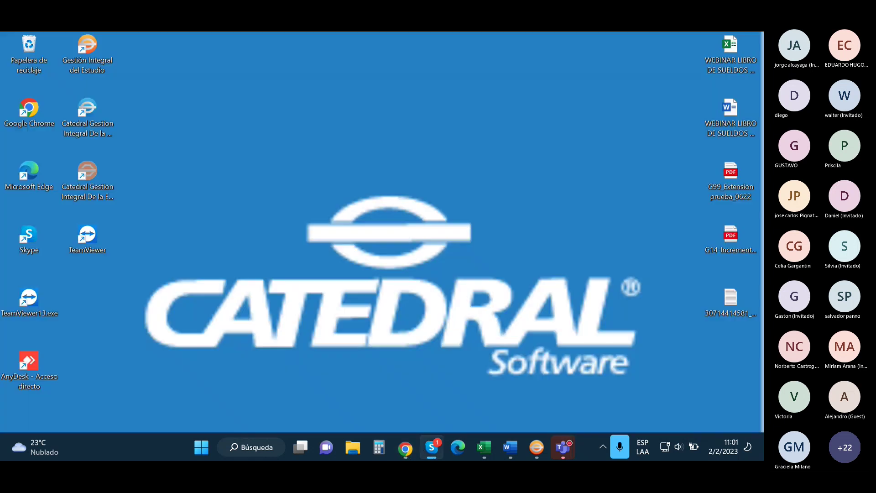
pyautogui.press('super+d')
pyautogui.press('super+d')
pyautogui.click(405, 448)
pyautogui.press('super+d')
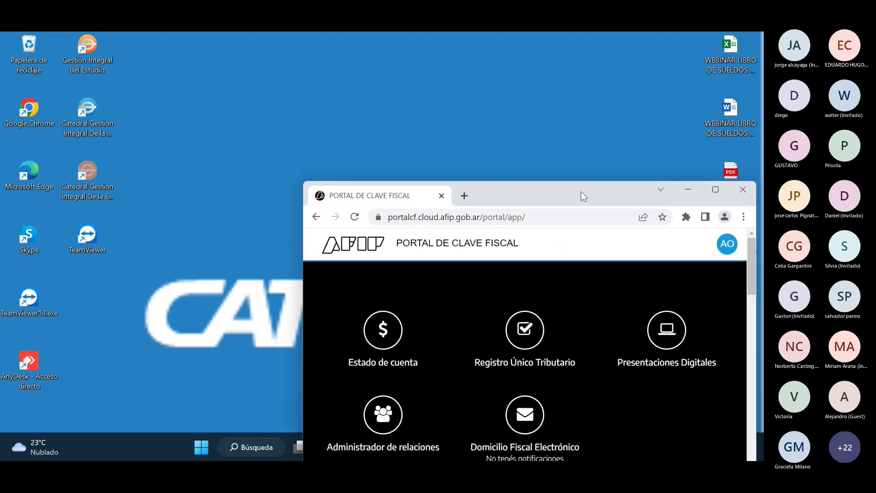
# - Maximize the Clave Fiscal portal window and reopen the concepts section of Libro de Sueldos Digital
pyautogui.moveTo(581, 196); pyautogui.dragTo(438, 123)
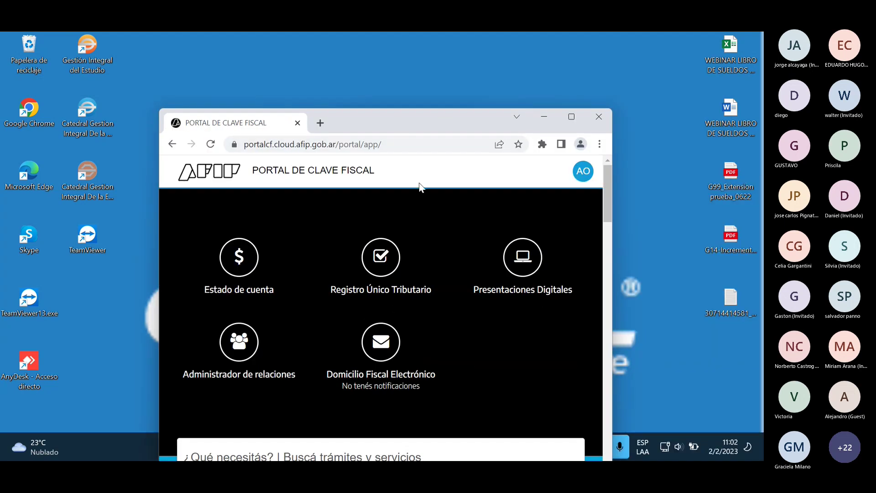
pyautogui.click(571, 117)
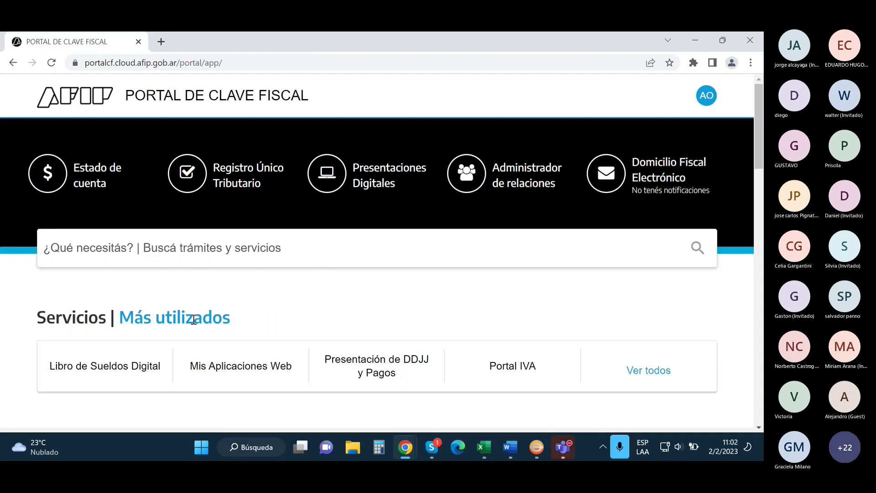
pyautogui.click(127, 365)
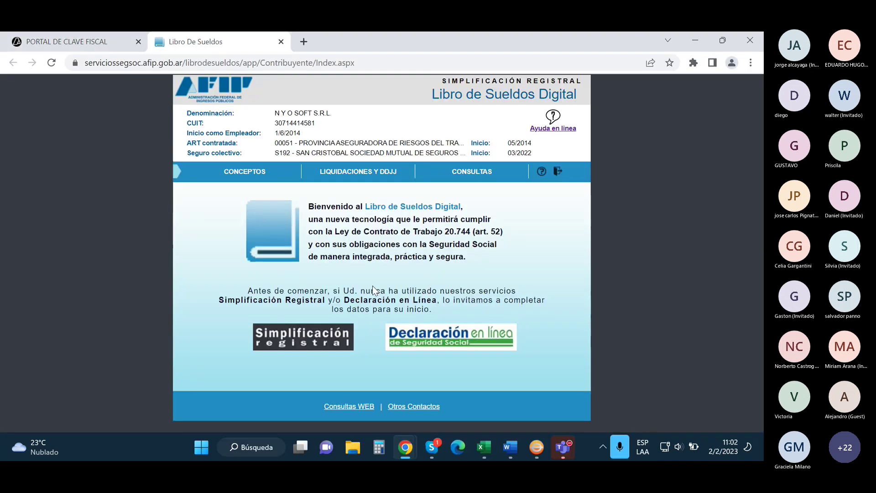
pyautogui.click(249, 172)
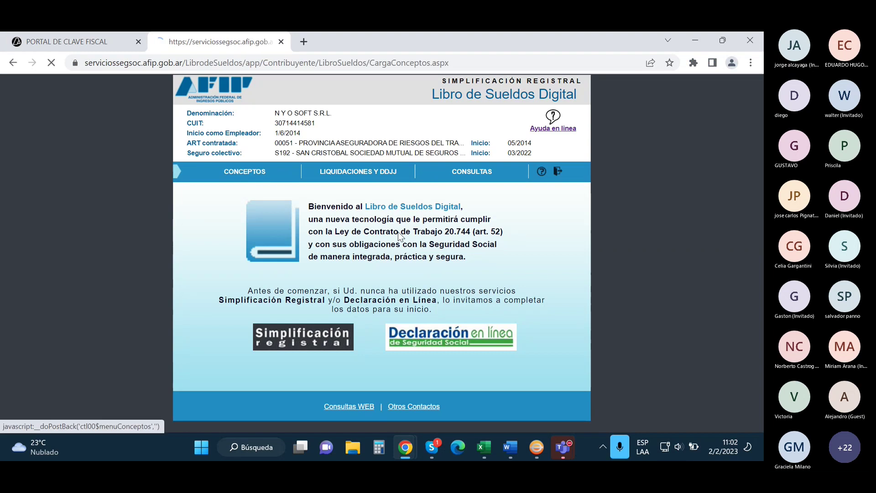
# - Bulk import the employer concepts from the Conceptos_Empleador_Afip text file in the Escritorio folder
pyautogui.scroll(-4, 387, 317)
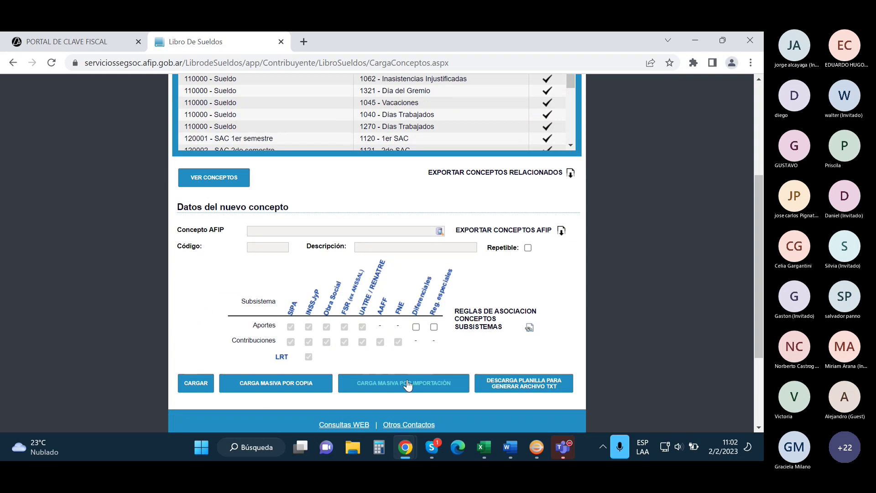
pyautogui.click(407, 384)
pyautogui.click(336, 264)
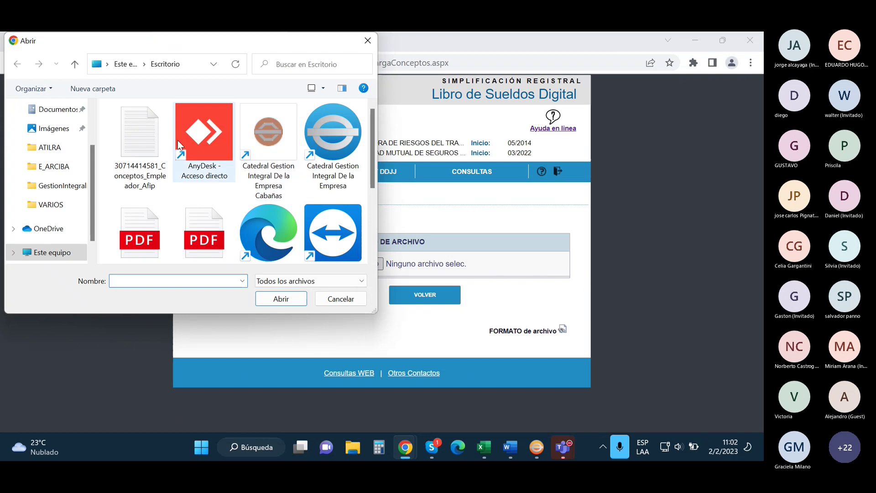
pyautogui.scroll(2, 59, 130)
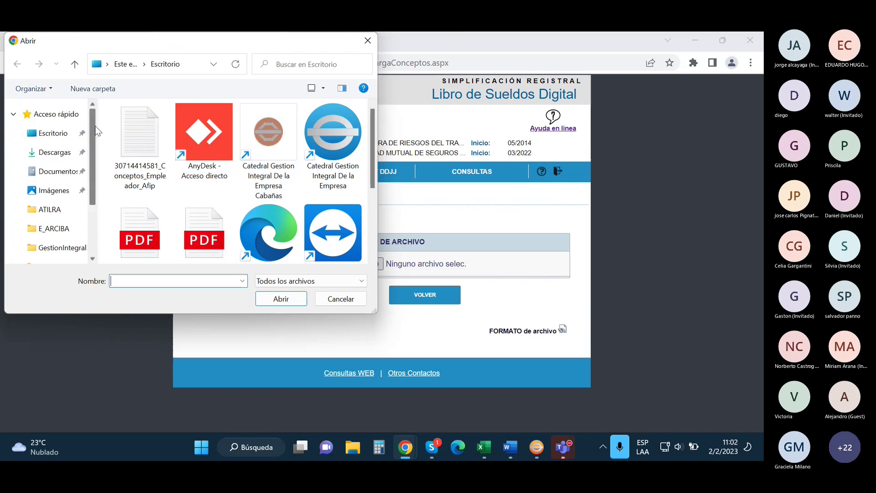
pyautogui.click(68, 133)
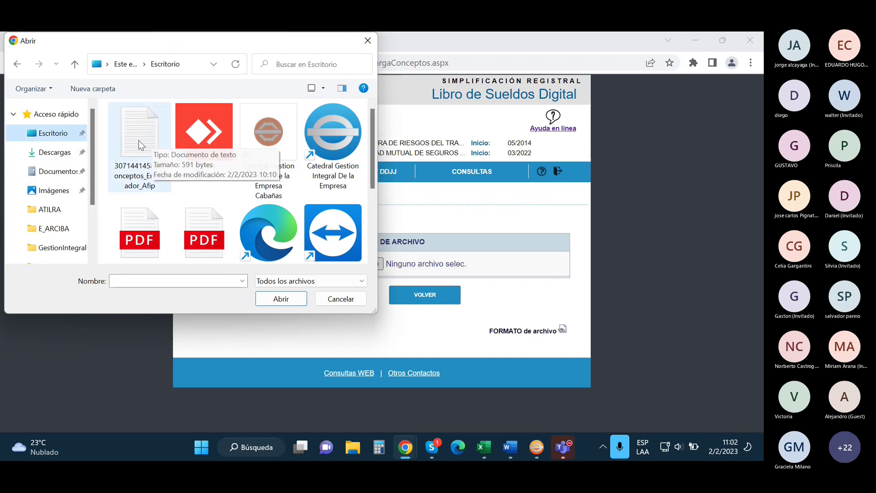
pyautogui.click(142, 145)
pyautogui.click(289, 300)
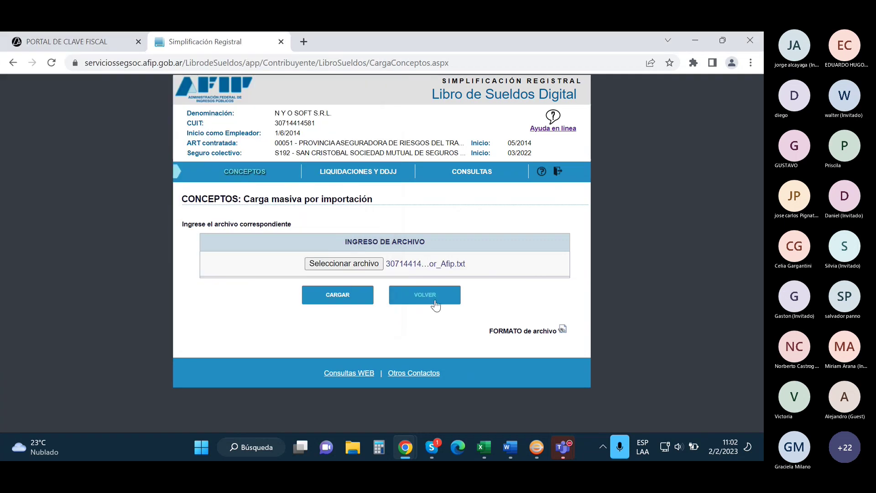
pyautogui.click(341, 299)
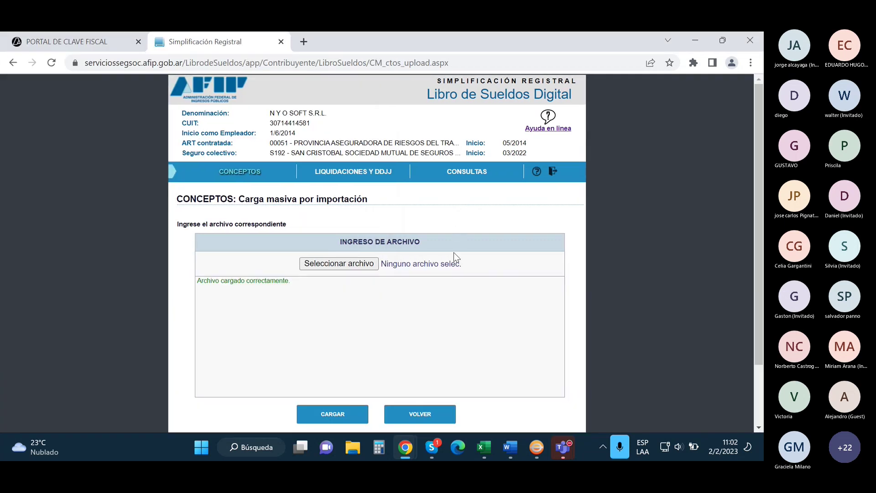
# - Return to the concept loading page, sort the concepts by employer code and check them down to the end of the list
pyautogui.click(248, 172)
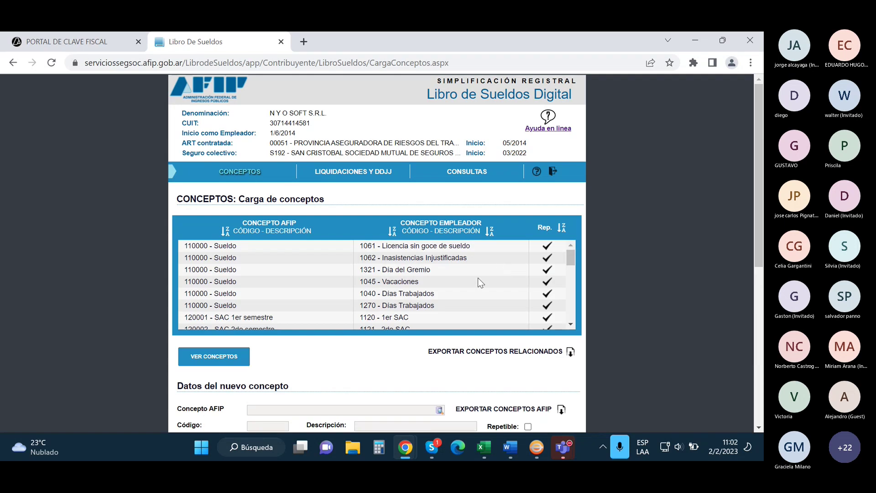
pyautogui.click(392, 230)
pyautogui.scroll(-5, 423, 273)
pyautogui.scroll(-3, 423, 273)
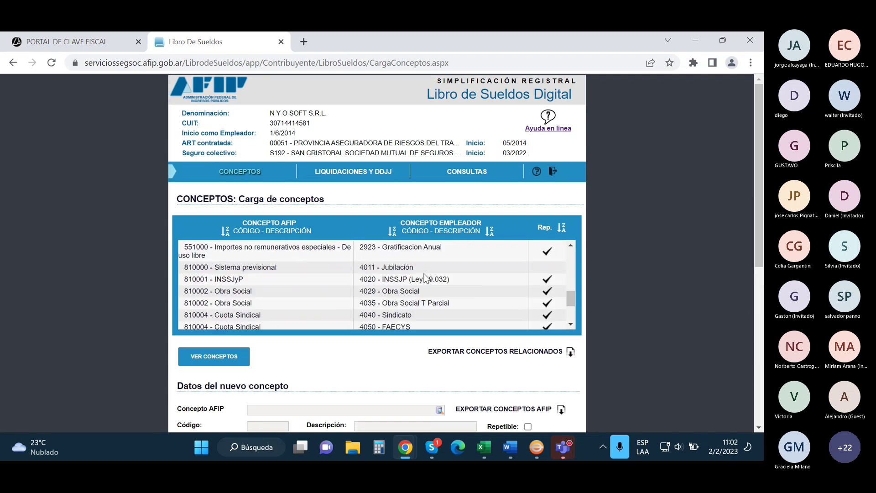
pyautogui.scroll(-3, 437, 302)
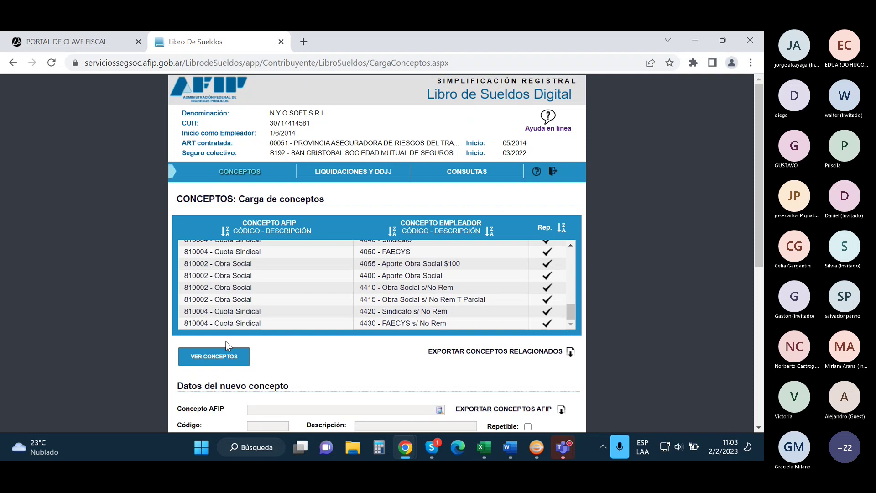
# - Open the full concept listing and check the contribution subsystems assigned to each employer concept
pyautogui.click(226, 355)
pyautogui.scroll(-1, 371, 314)
pyautogui.scroll(-2, 375, 308)
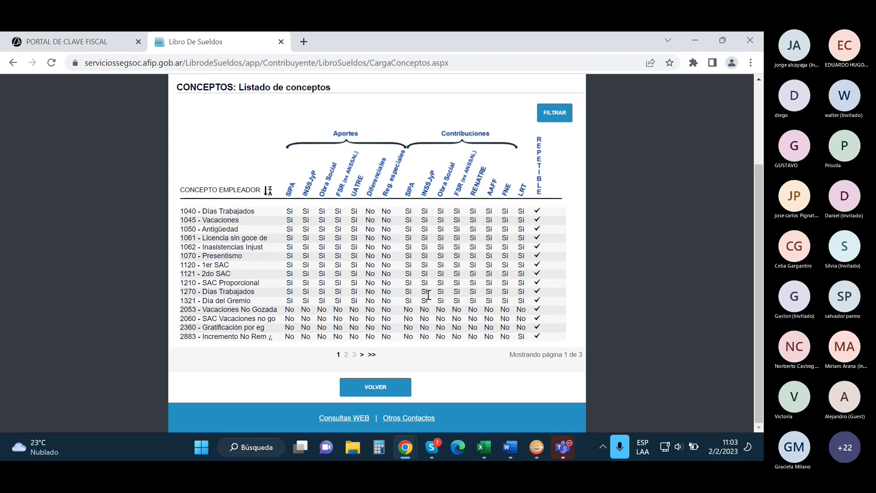
# - Delete employer concept 4055 - Aporte Obra Social $100 from page 2 of the listing, and open the settlements and DDJJ section
pyautogui.click(347, 354)
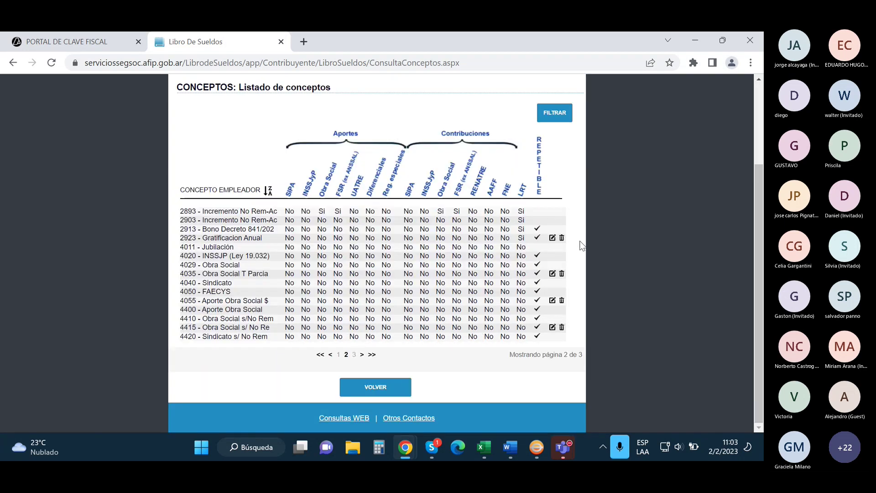
pyautogui.click(561, 300)
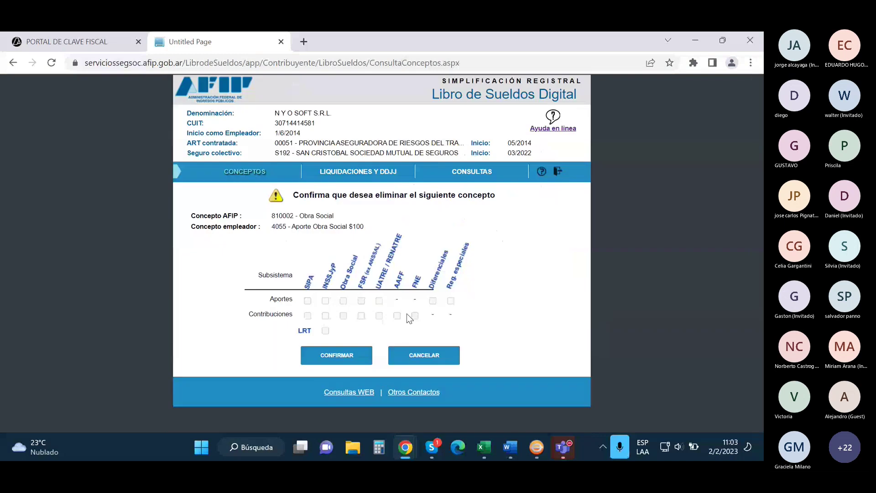
pyautogui.click(349, 362)
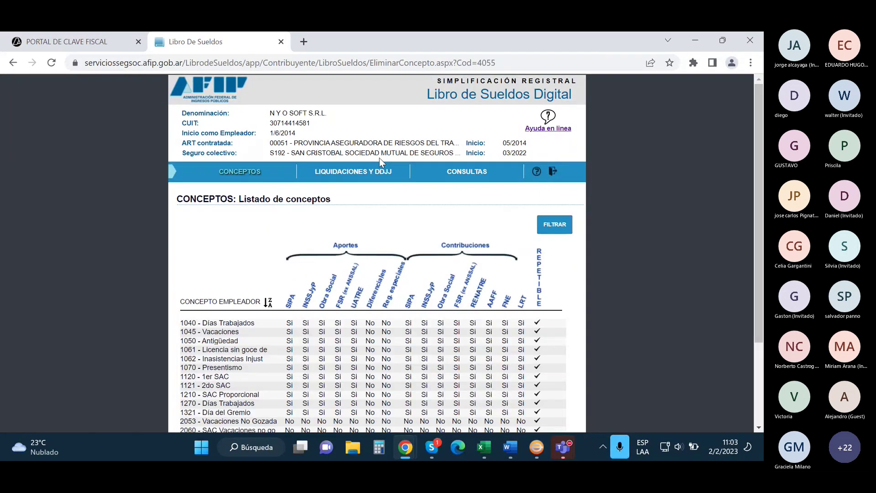
pyautogui.click(358, 171)
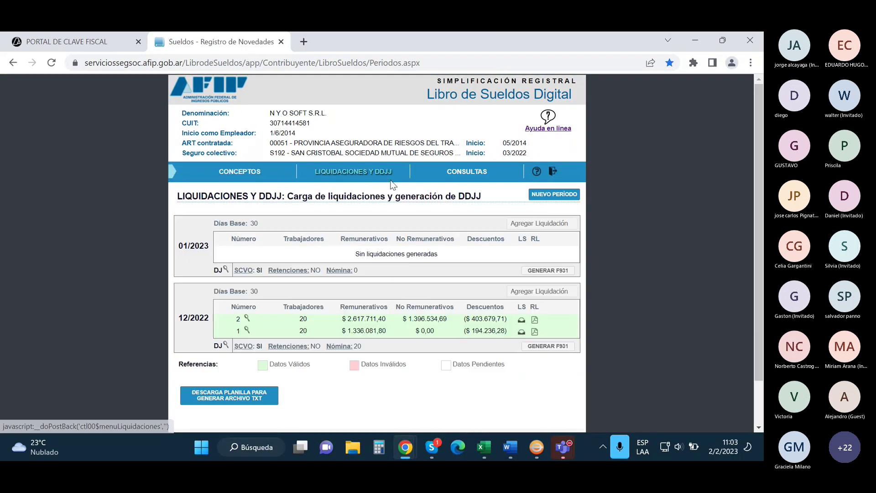
# - Add settlement number 1 of type Mensual to period 01/2023
pyautogui.click(551, 227)
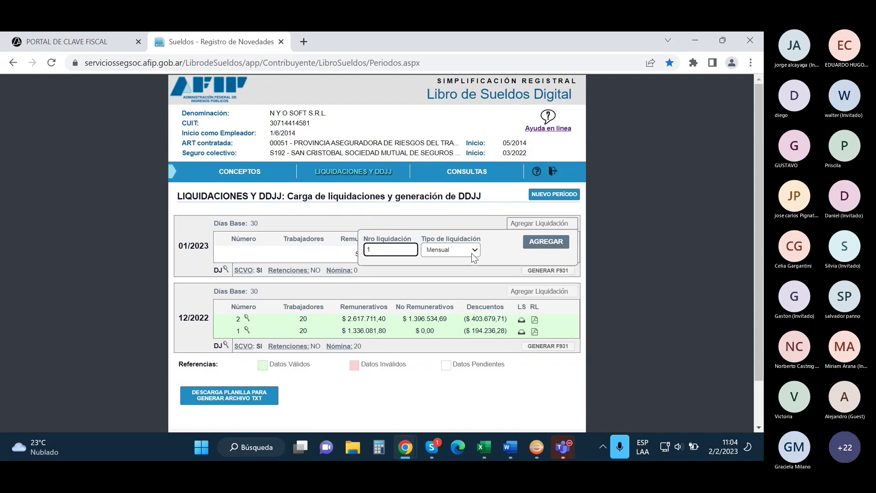
pyautogui.click(546, 241)
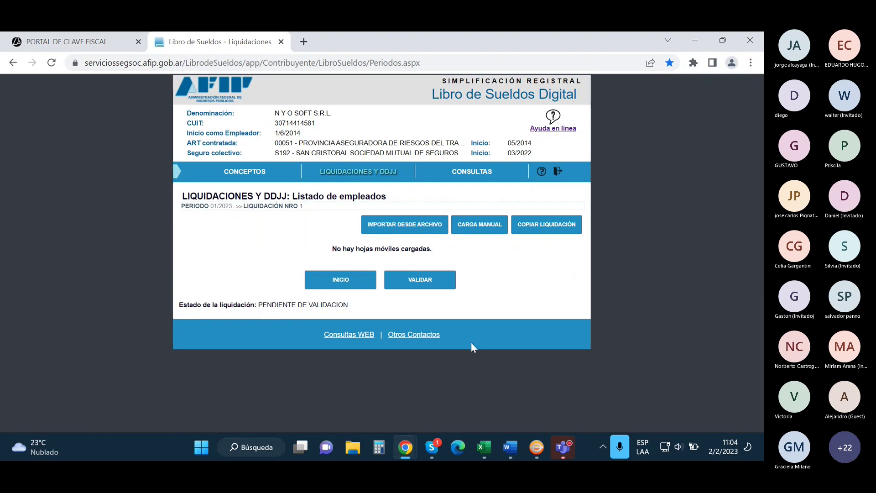
# - Switch to Catedral and open the Libro de Sueldos Digital (RG 3669/14) export
pyautogui.click(536, 448)
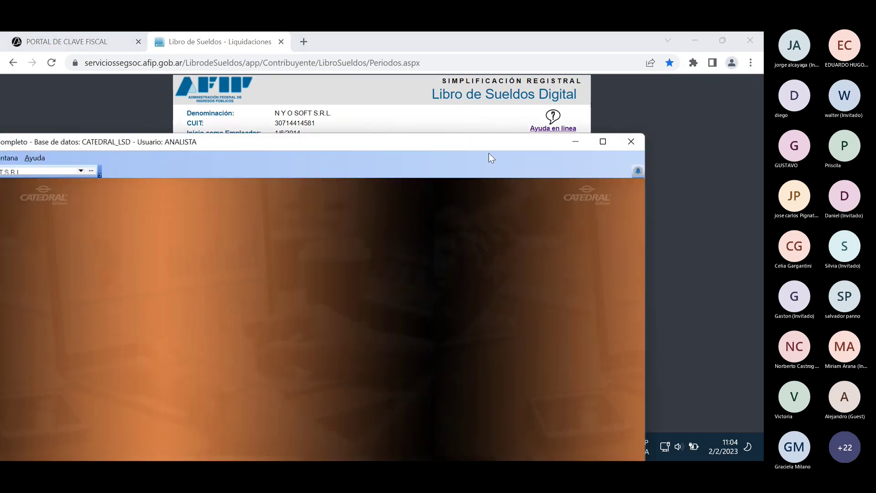
pyautogui.moveTo(488, 143); pyautogui.dragTo(582, 133)
pyautogui.click(690, 133)
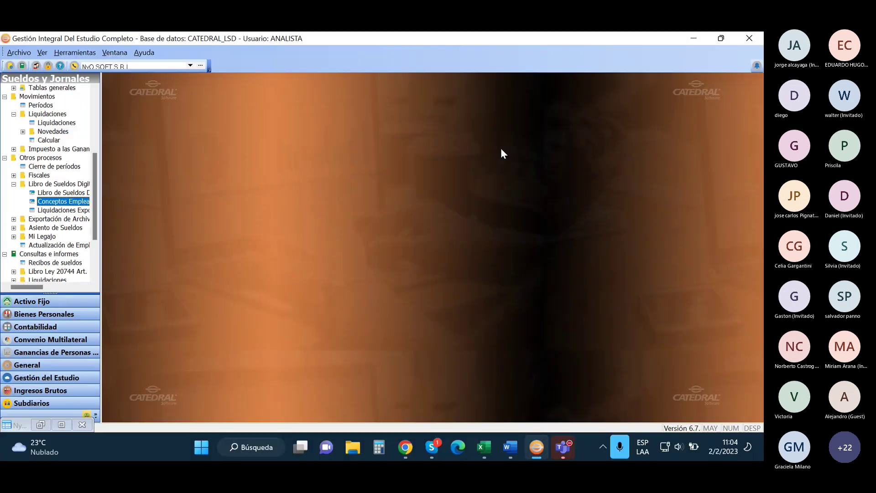
pyautogui.click(62, 193)
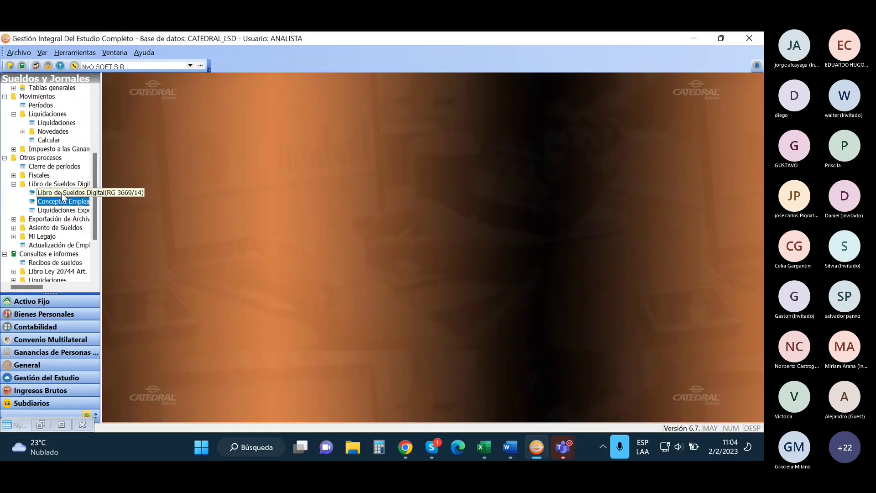
pyautogui.doubleClick(62, 193)
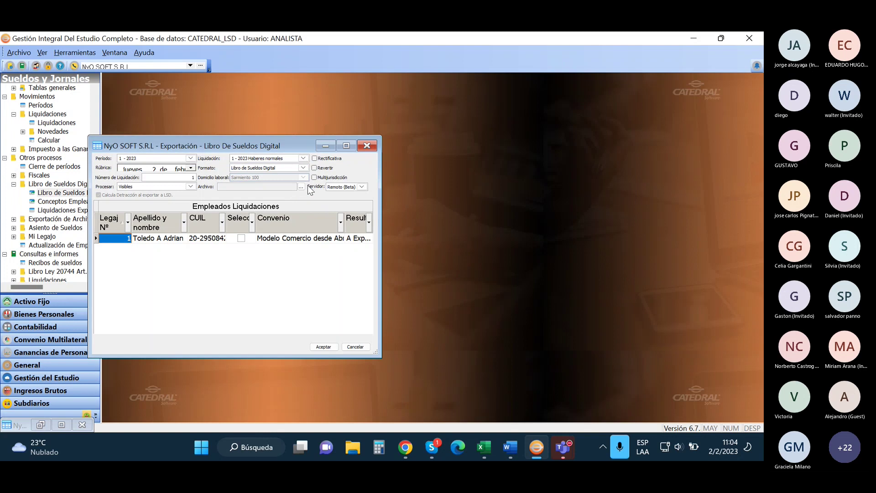
# - Export the 1 - 2023 Haberes normales settlement in Libro de Sueldos Digital format to the desktop folder
pyautogui.click(301, 186)
pyautogui.scroll(1, 319, 188)
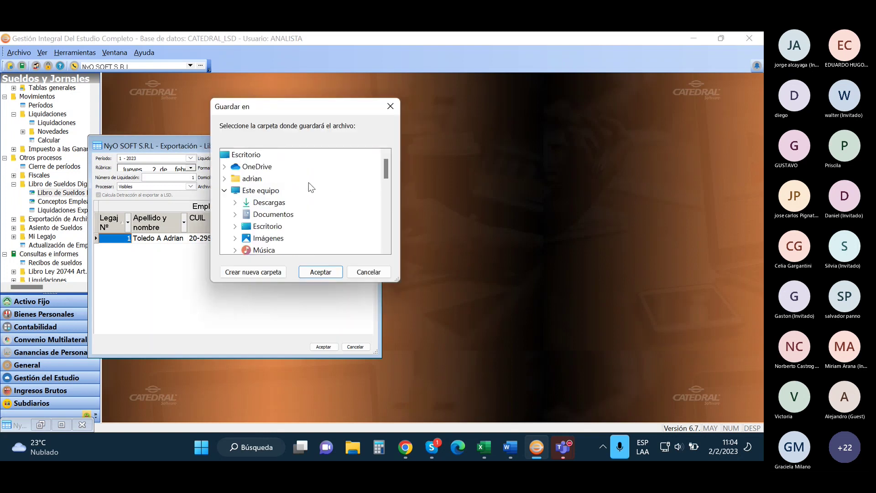
pyautogui.click(320, 272)
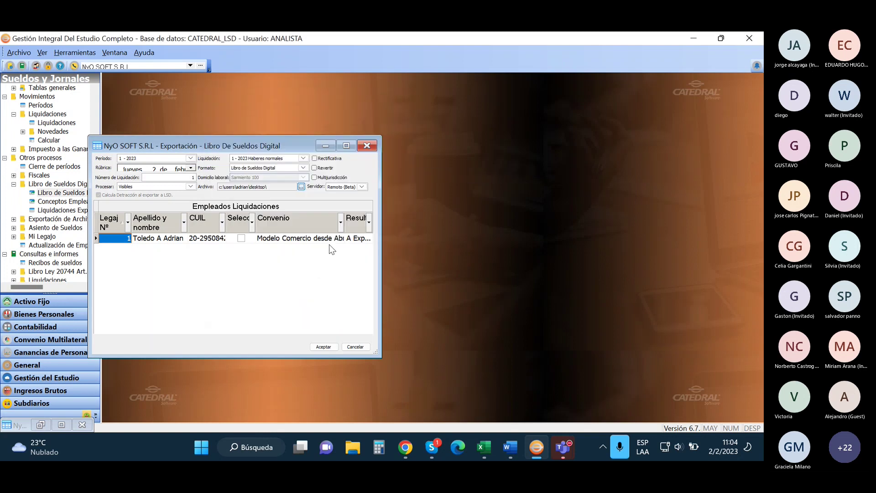
pyautogui.click(245, 161)
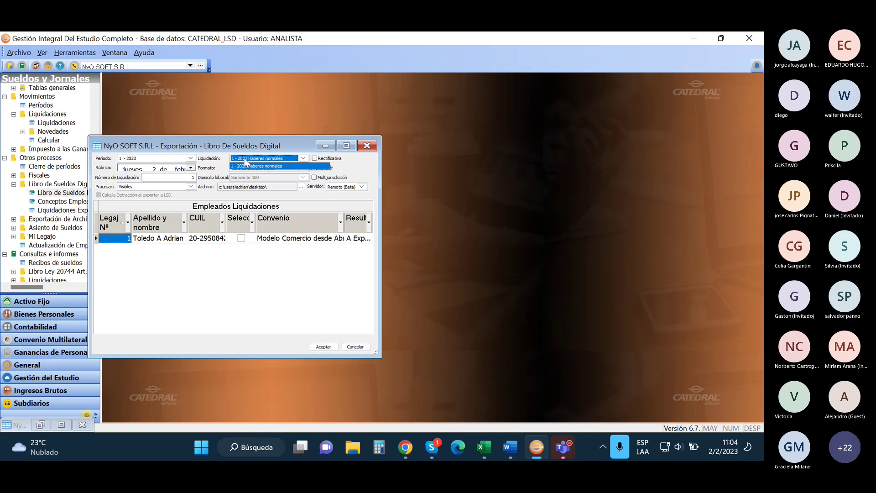
pyautogui.click(245, 158)
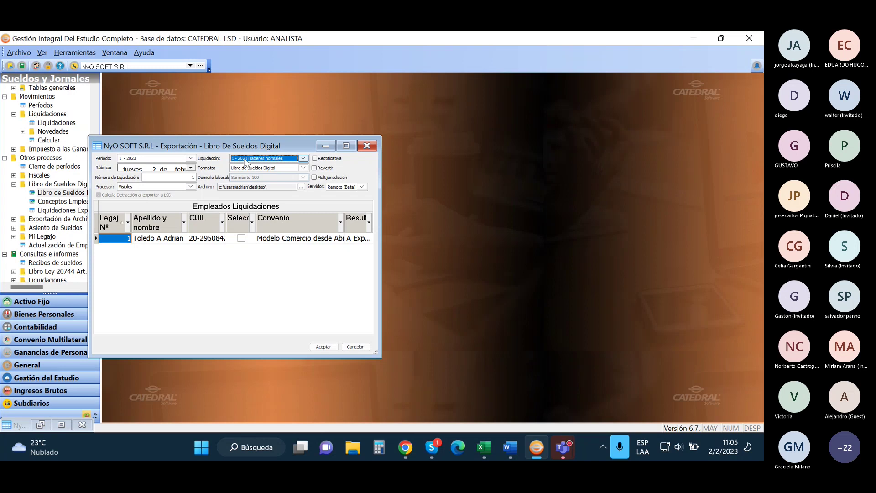
pyautogui.click(324, 347)
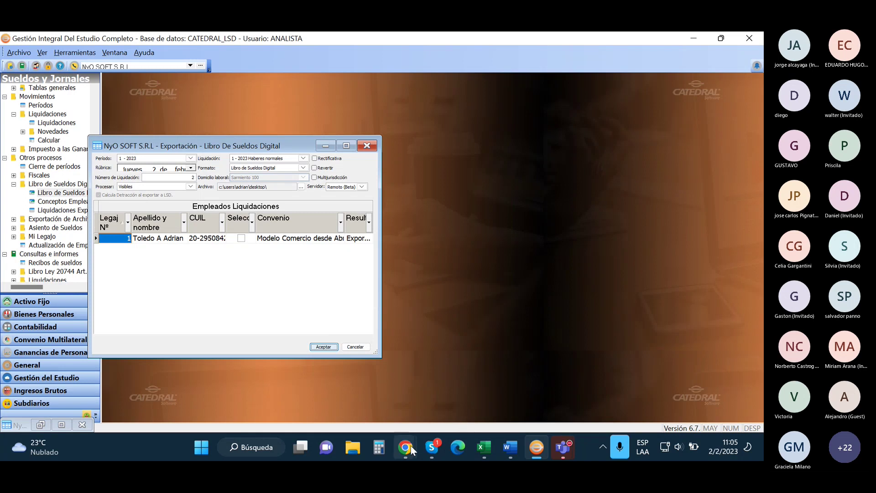
# - Switch to Chrome and try to import the LSD_1 - 2023 Haberes normales file from Escritorio into the 01/2023 settlement
pyautogui.moveTo(411, 450)
pyautogui.click(453, 378)
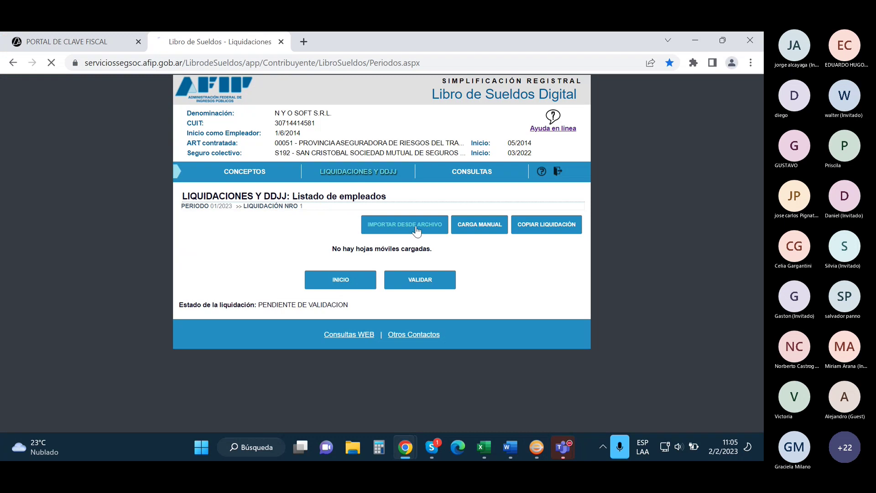
pyautogui.click(302, 300)
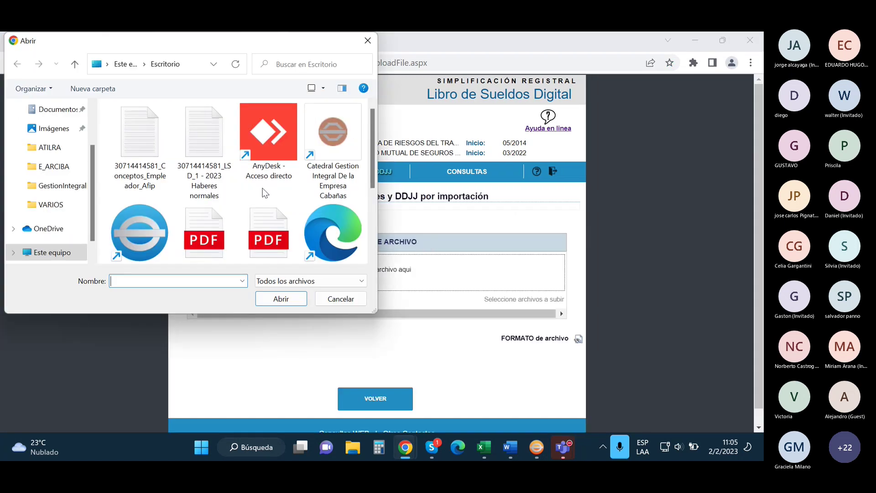
pyautogui.click(208, 132)
pyautogui.click(281, 300)
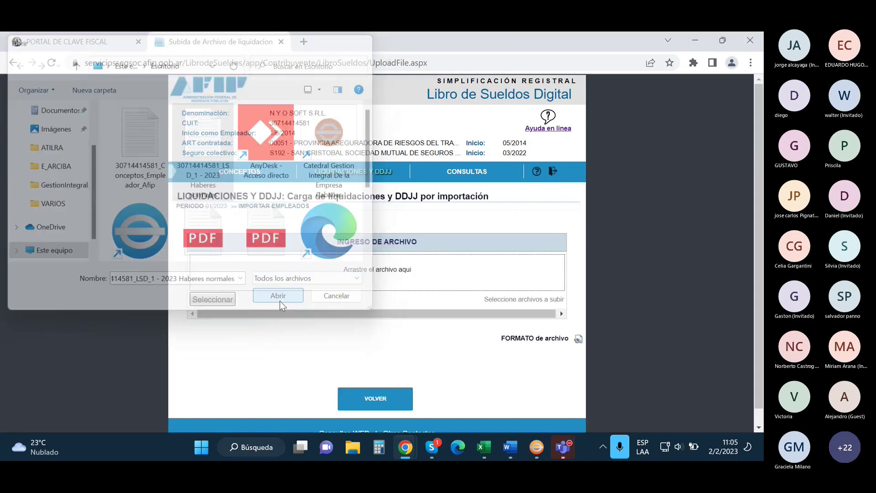
pyautogui.click(539, 336)
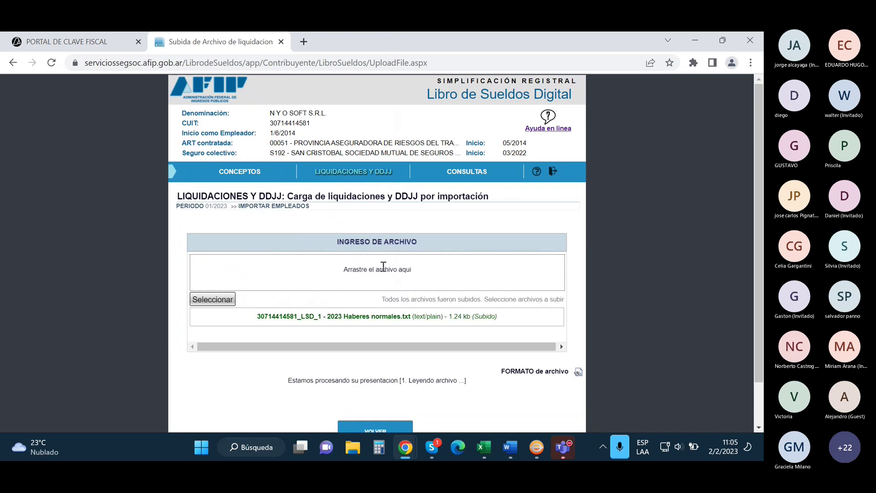
pyautogui.scroll(-1, 383, 264)
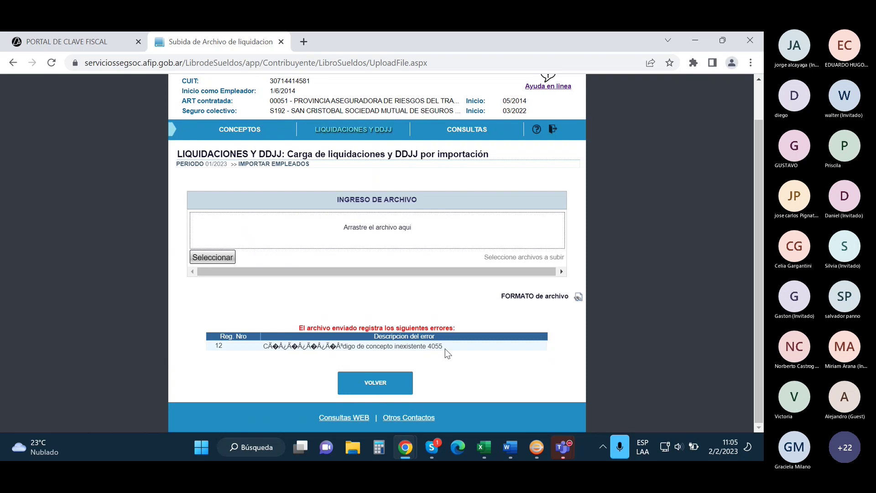
# - Bulk import the employer concepts again from the Conceptos_Empleador_Afip text file to restore missing concept 4055
pyautogui.click(239, 129)
pyautogui.scroll(-6, 327, 342)
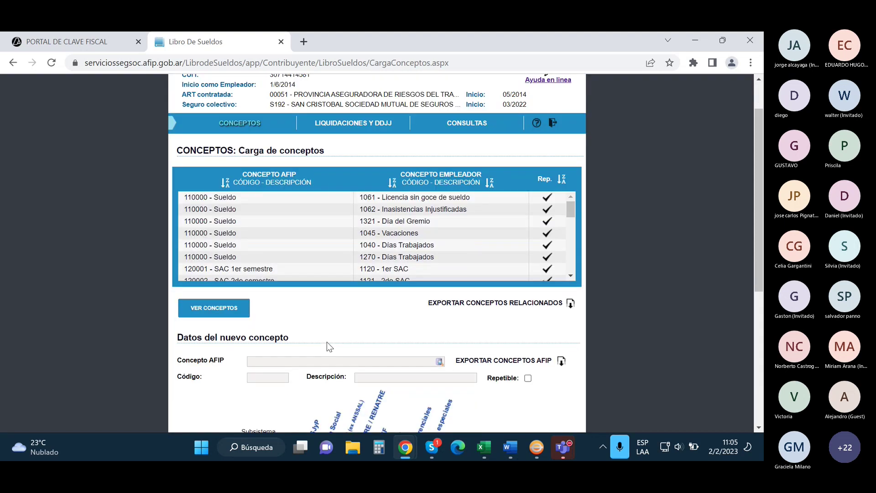
pyautogui.click(391, 265)
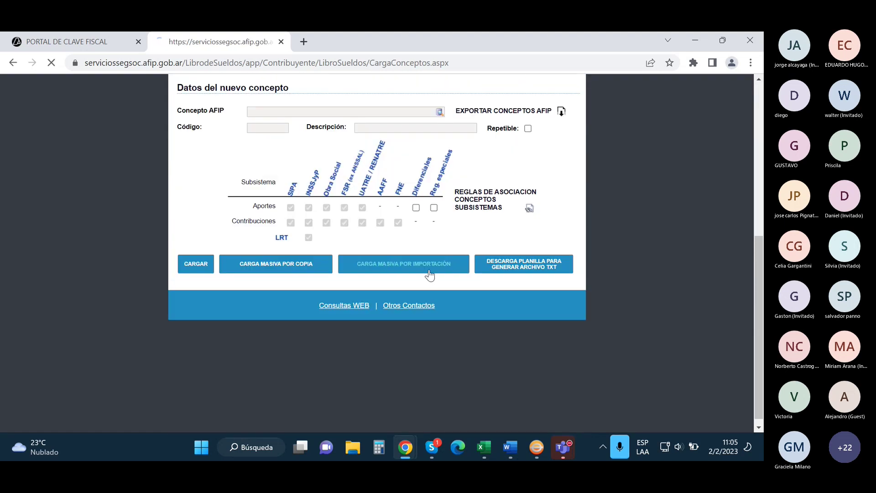
pyautogui.click(328, 267)
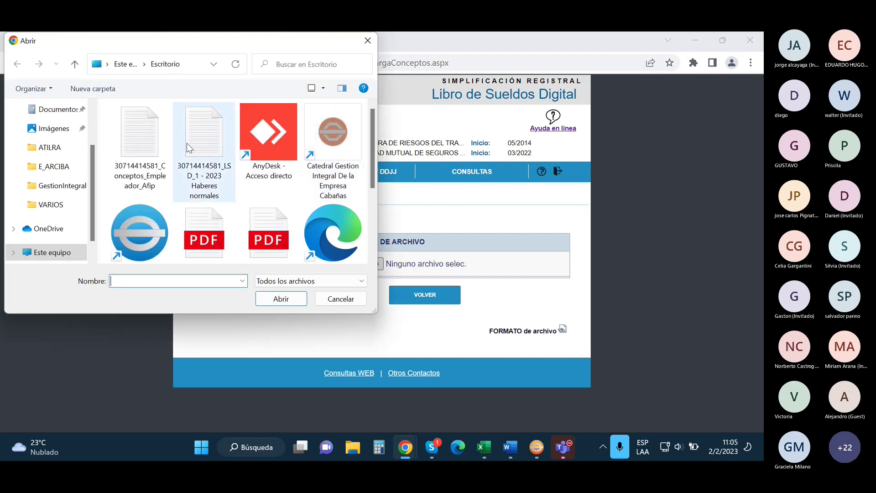
pyautogui.click(152, 144)
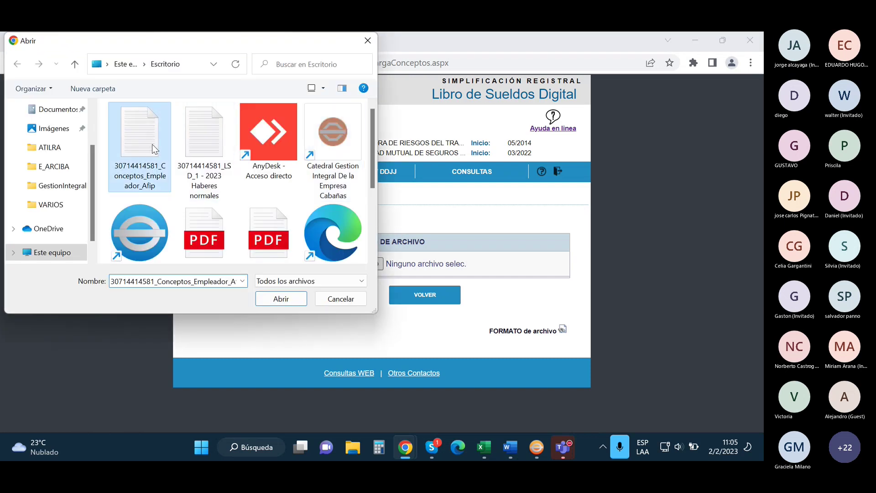
pyautogui.click(282, 299)
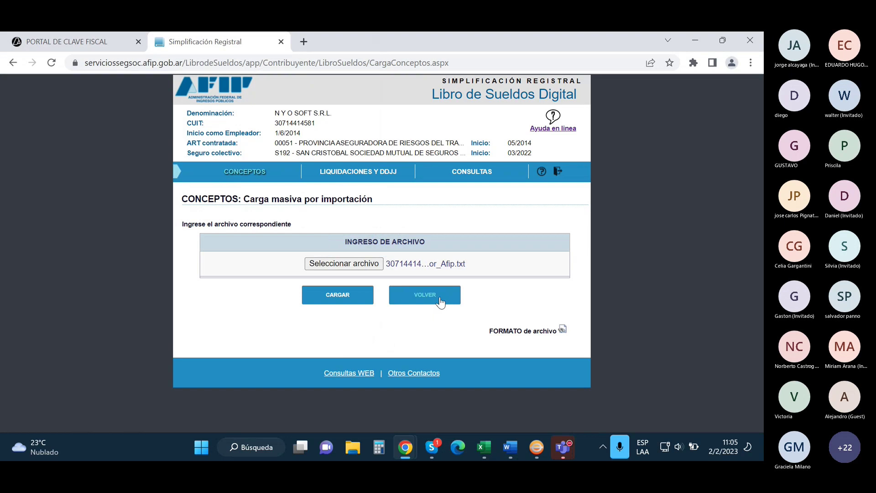
pyautogui.click(340, 301)
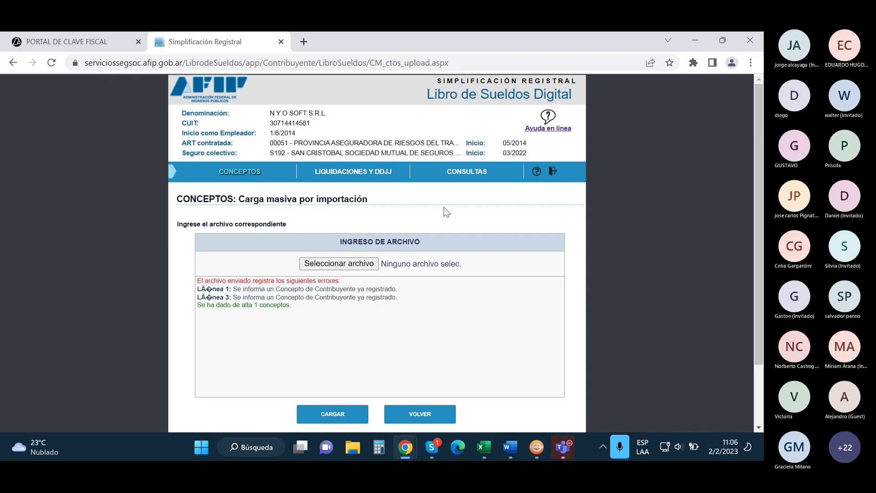
# - Import the LSD_1 - 2023 Haberes normales file from Escritorio into settlement 1 of period 01/2023 and validate the settlement
pyautogui.click(406, 171)
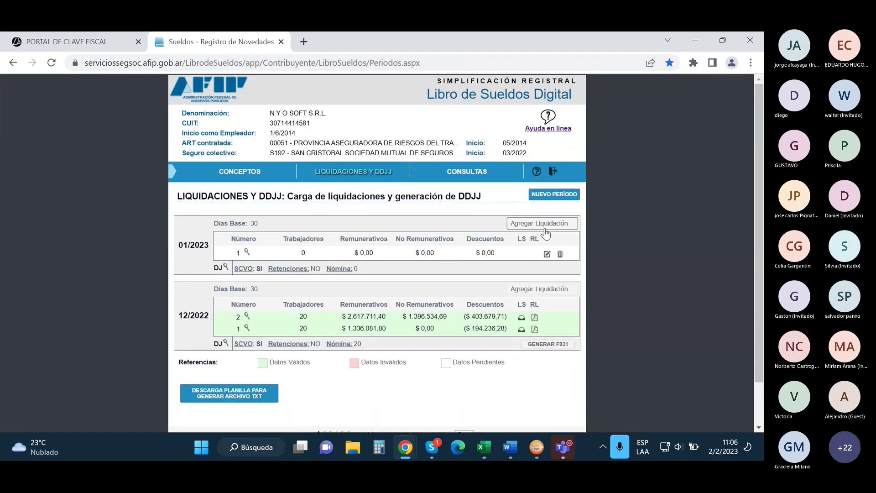
pyautogui.click(547, 254)
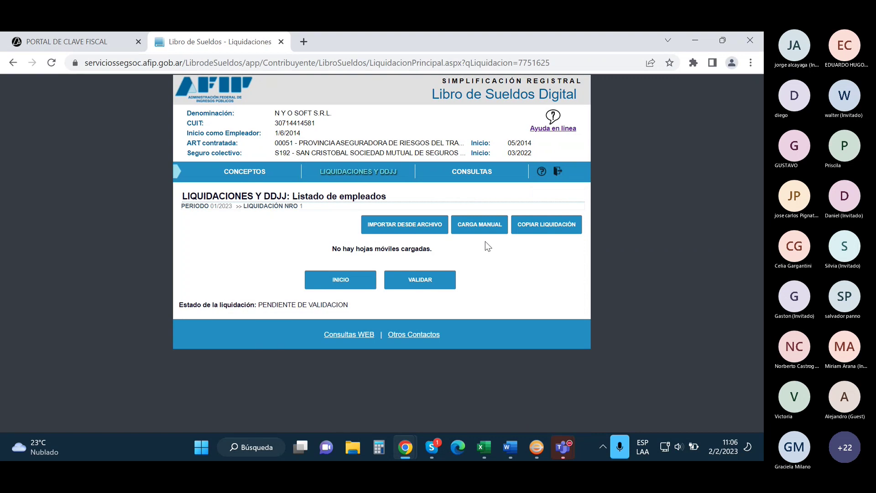
pyautogui.click(408, 225)
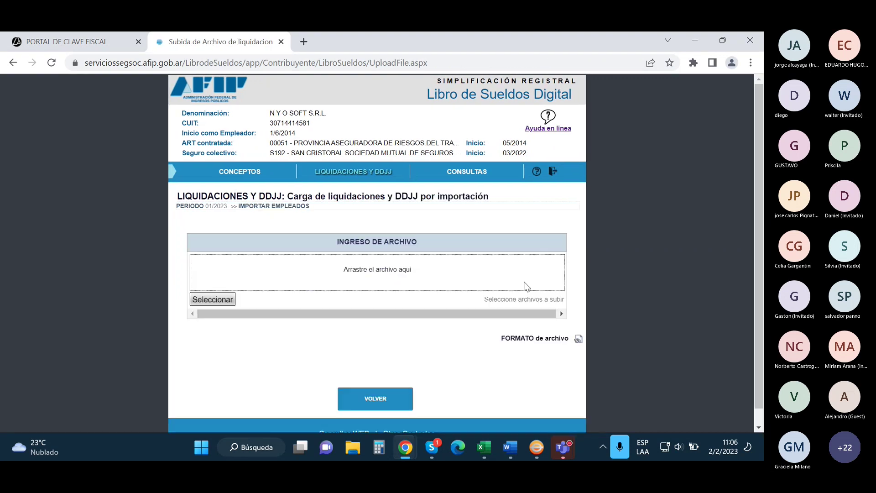
pyautogui.click(231, 302)
pyautogui.click(213, 137)
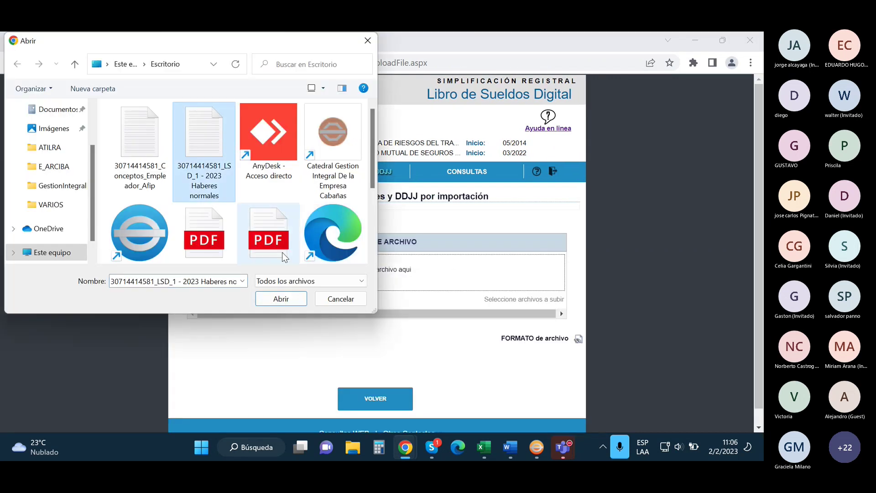
pyautogui.click(282, 299)
pyautogui.click(551, 335)
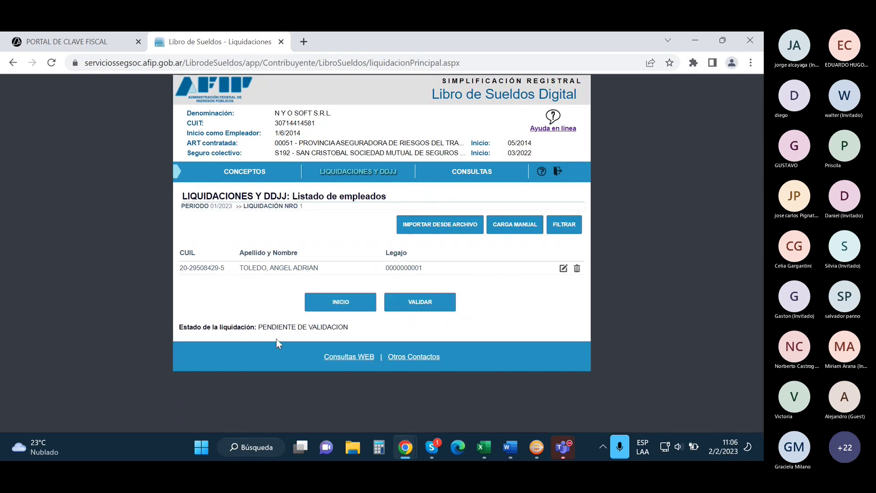
pyautogui.moveTo(256, 326); pyautogui.dragTo(348, 328)
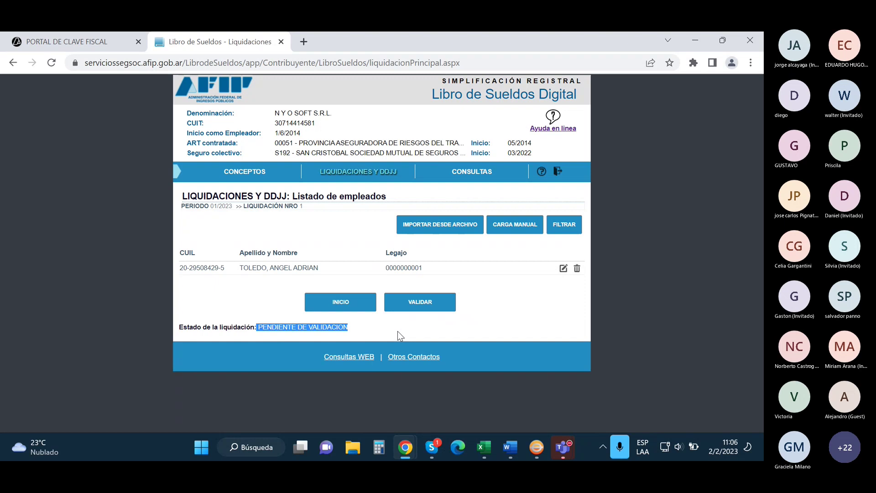
pyautogui.click(417, 304)
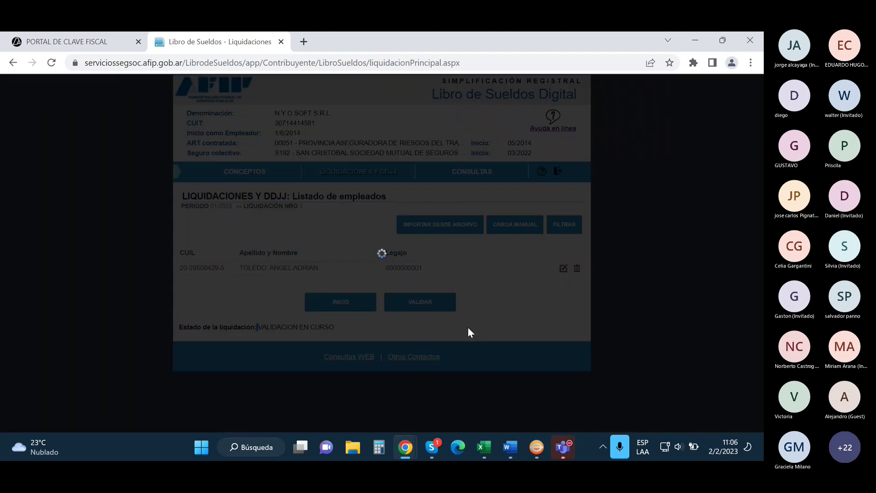
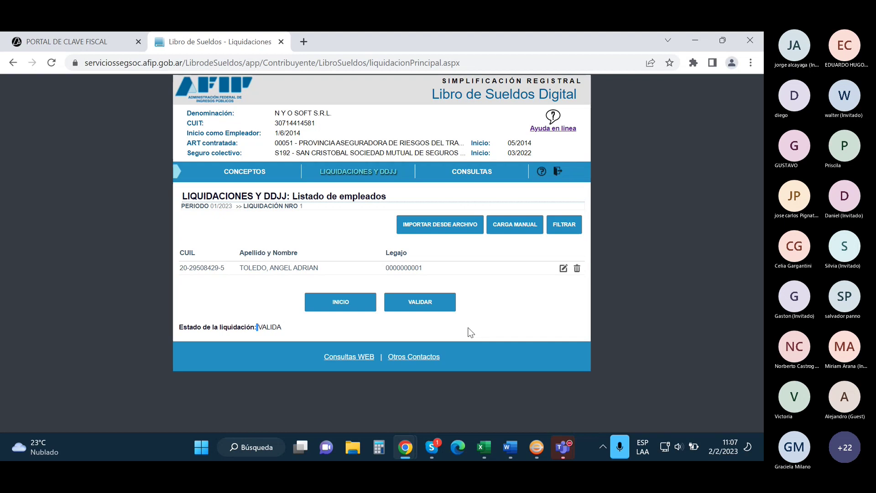
# - Open the imported employee's DJ data and review the taxable bases, complementary data and the Obra Social additional contribution
pyautogui.click(563, 269)
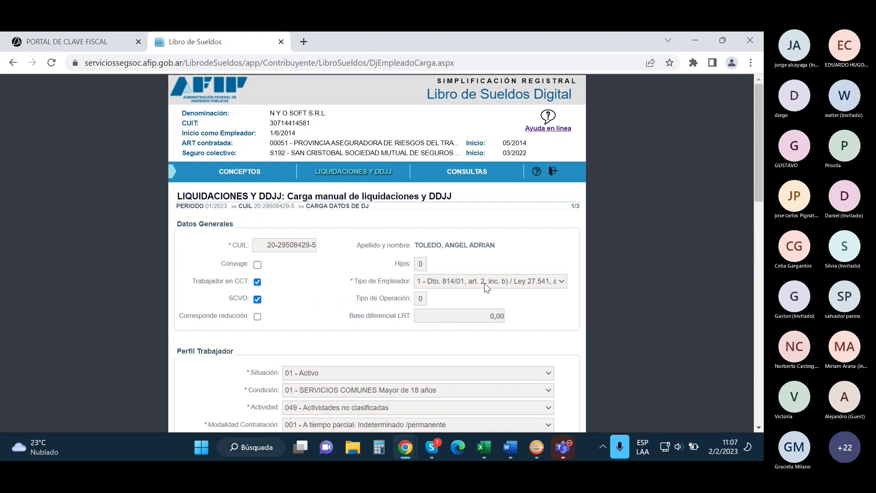
pyautogui.scroll(-9, 485, 285)
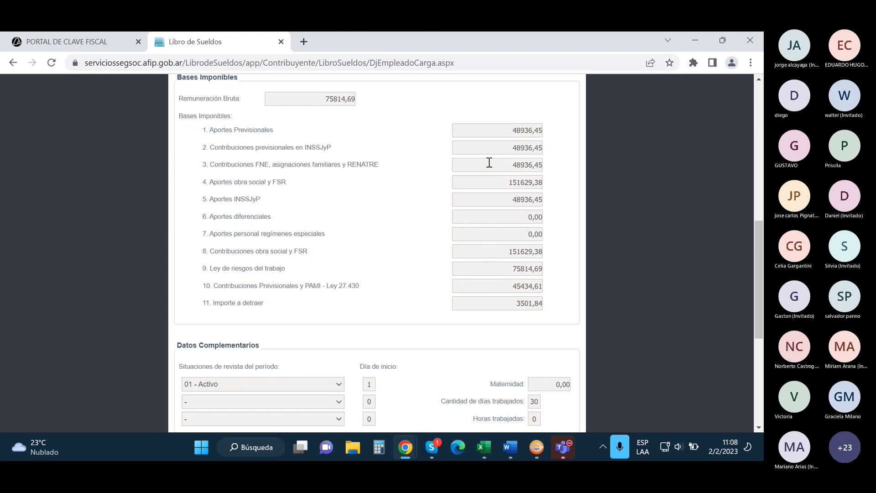
pyautogui.scroll(-3, 489, 162)
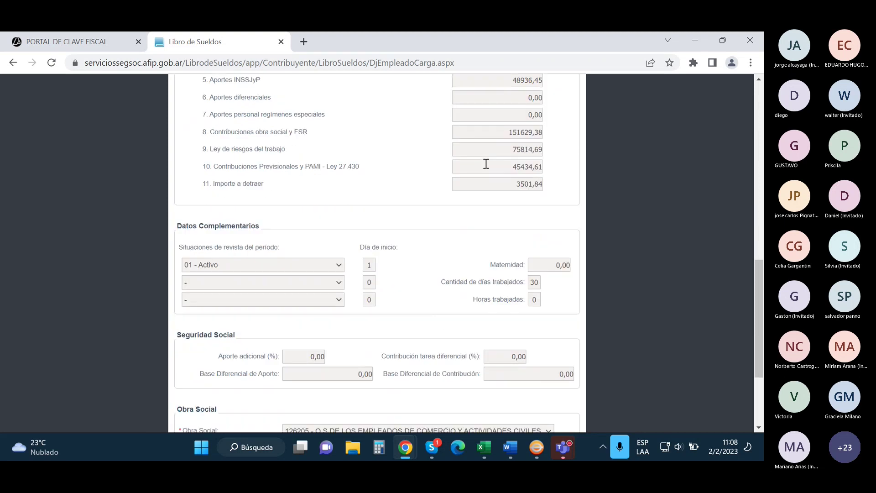
pyautogui.scroll(-3, 486, 163)
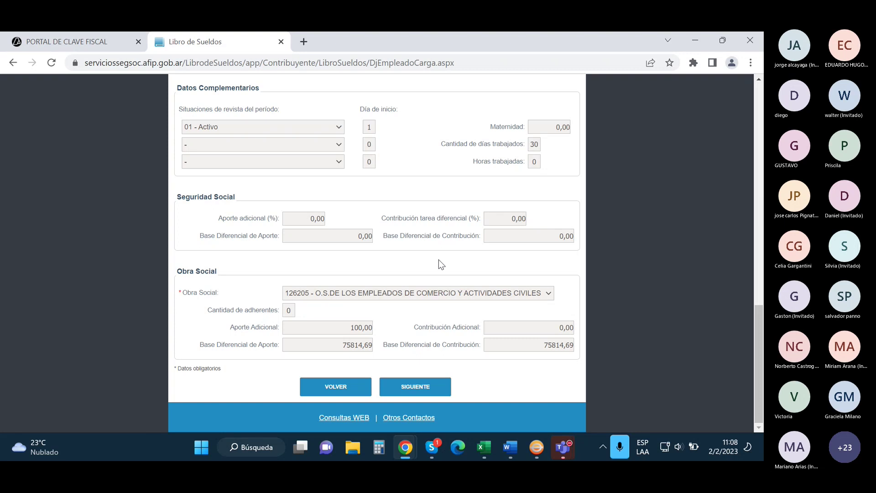
pyautogui.click(347, 322)
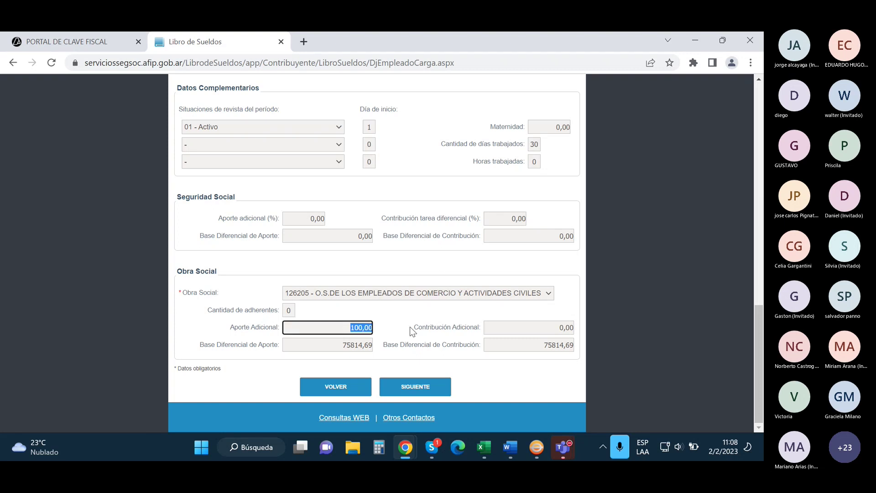
# - Review the differential contribution bases for Obra Social and Seguridad Social, checking them against the employee's general data and Bases Imponibles
pyautogui.click(344, 344)
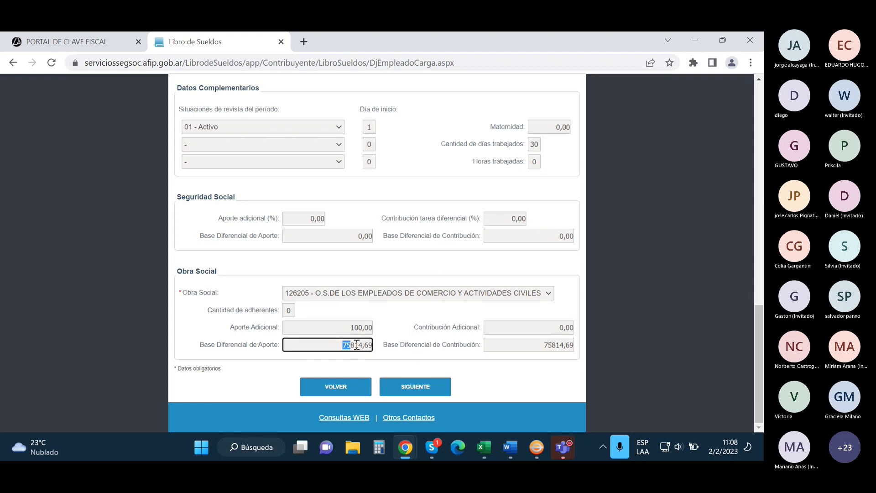
pyautogui.click(525, 345)
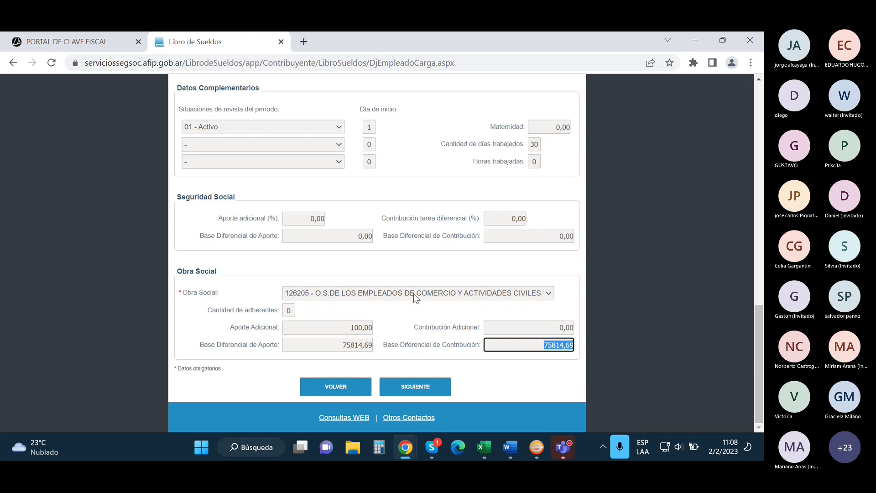
pyautogui.click(320, 238)
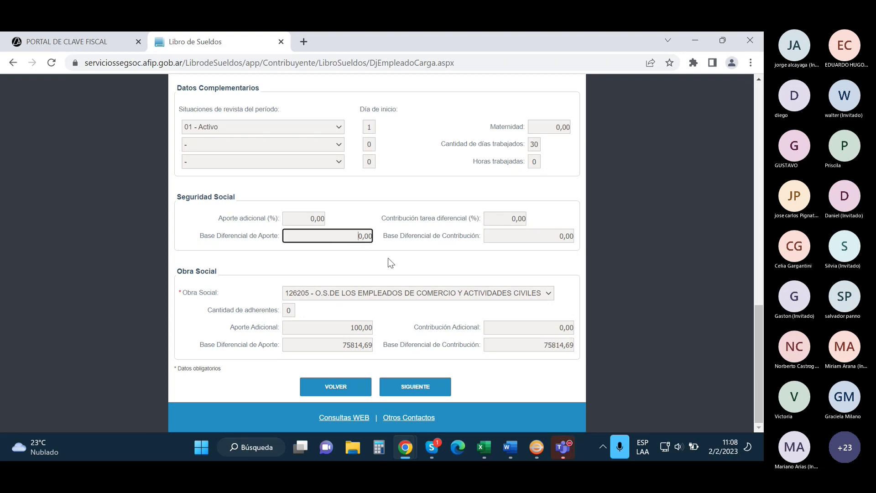
pyautogui.scroll(7, 388, 259)
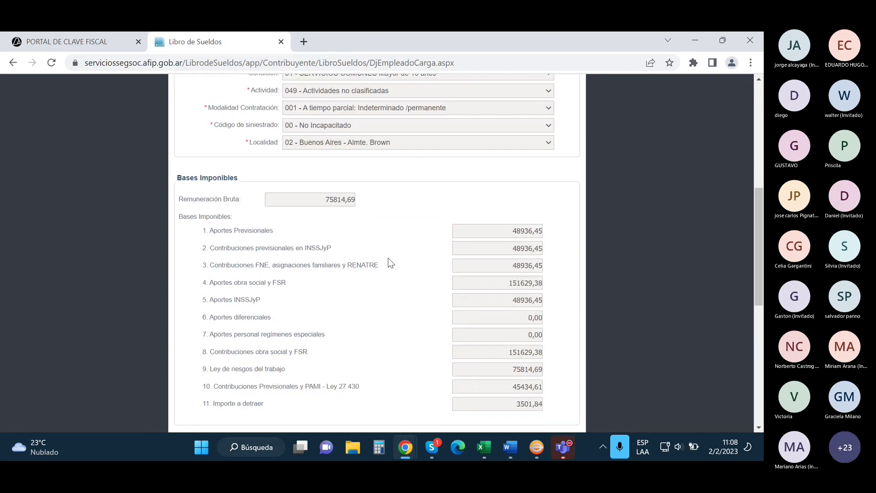
pyautogui.scroll(5, 389, 259)
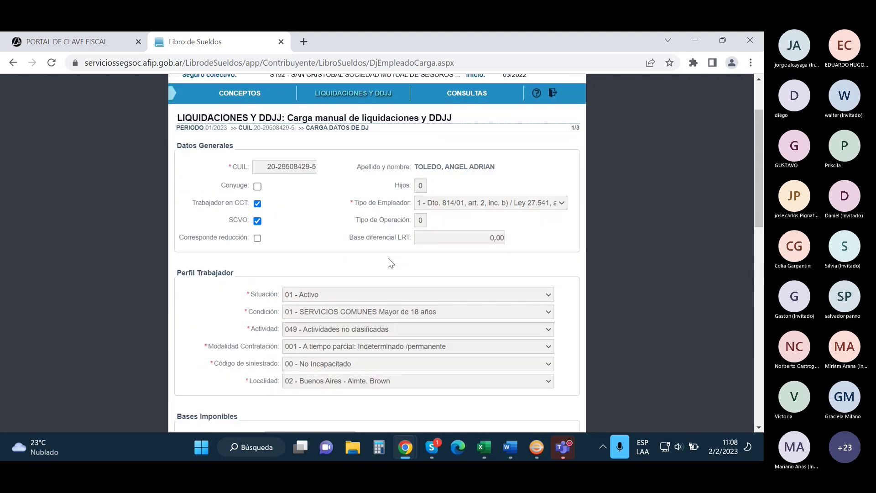
pyautogui.scroll(-10, 388, 258)
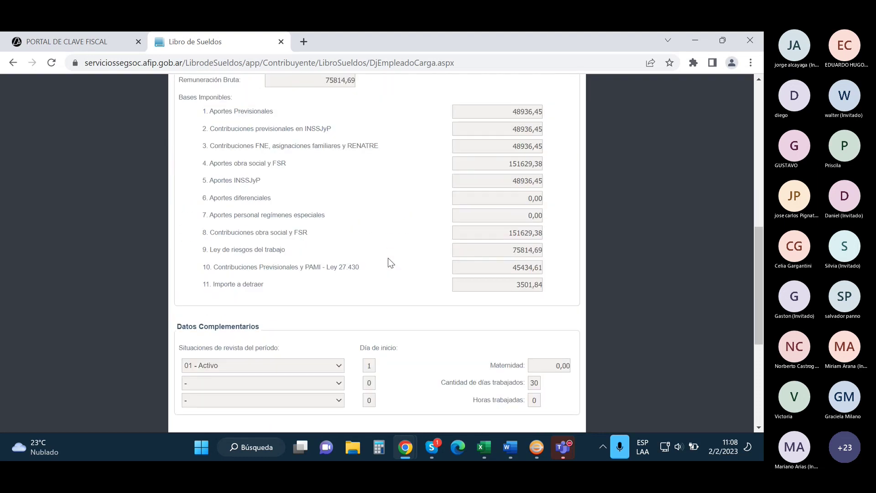
pyautogui.scroll(-3, 390, 263)
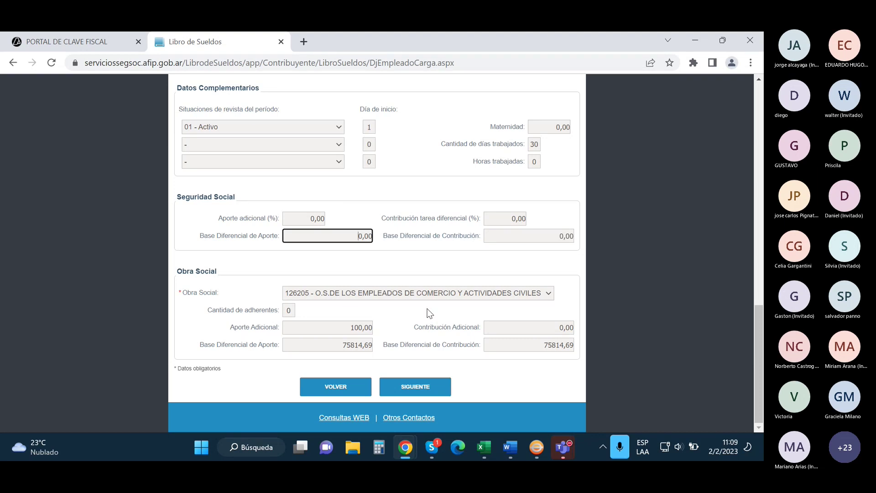
# - Return to the settlements overview, generate the 01/2023 F931 draft and calculate the declaration's general totals
pyautogui.click(349, 388)
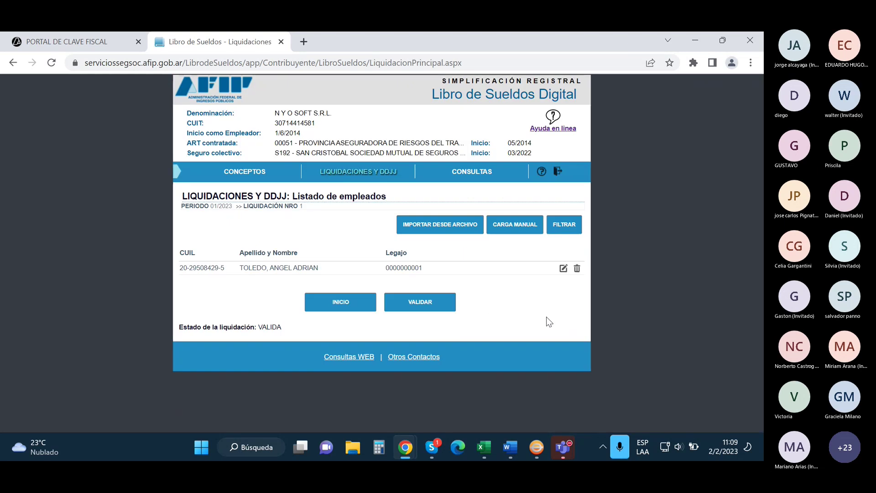
pyautogui.click(359, 176)
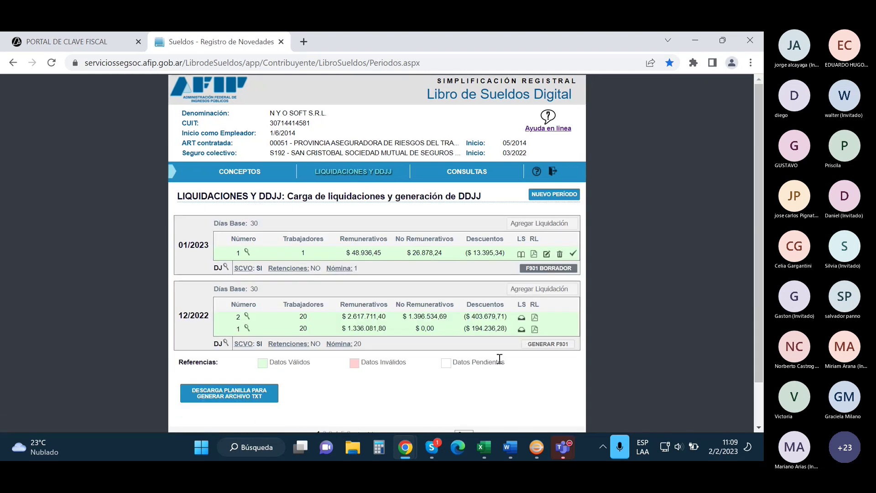
pyautogui.click(555, 269)
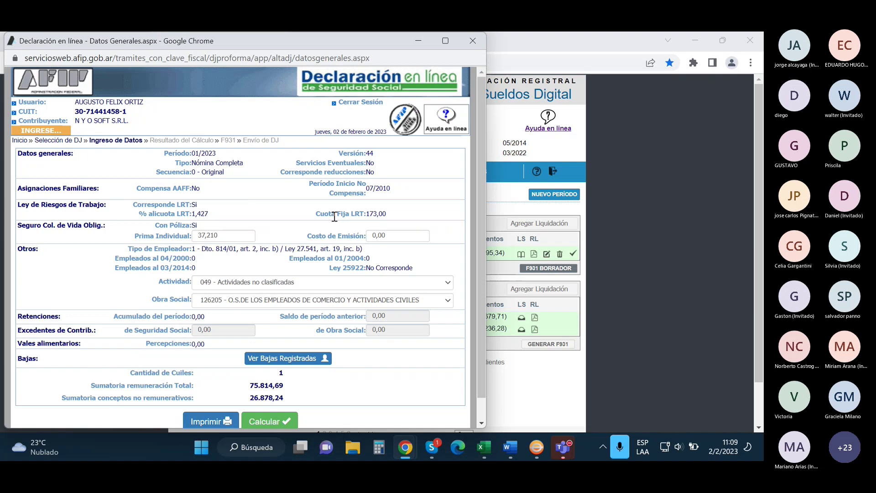
pyautogui.scroll(-1, 320, 219)
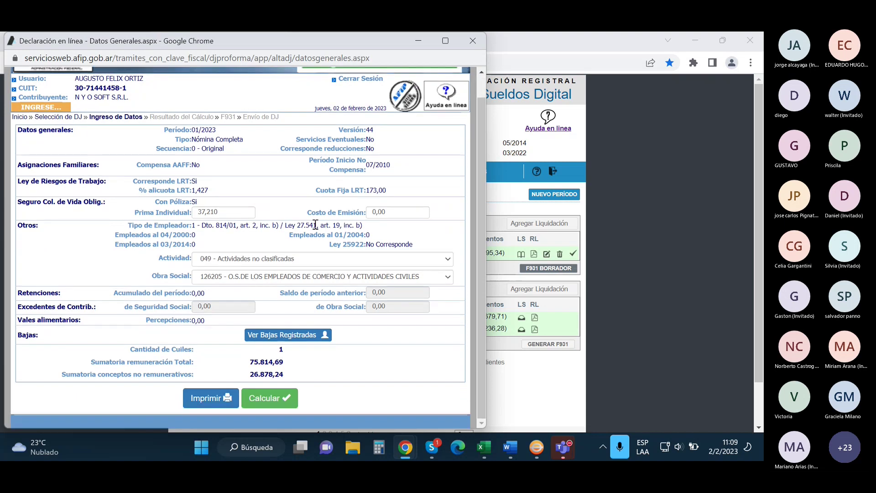
pyautogui.click(283, 396)
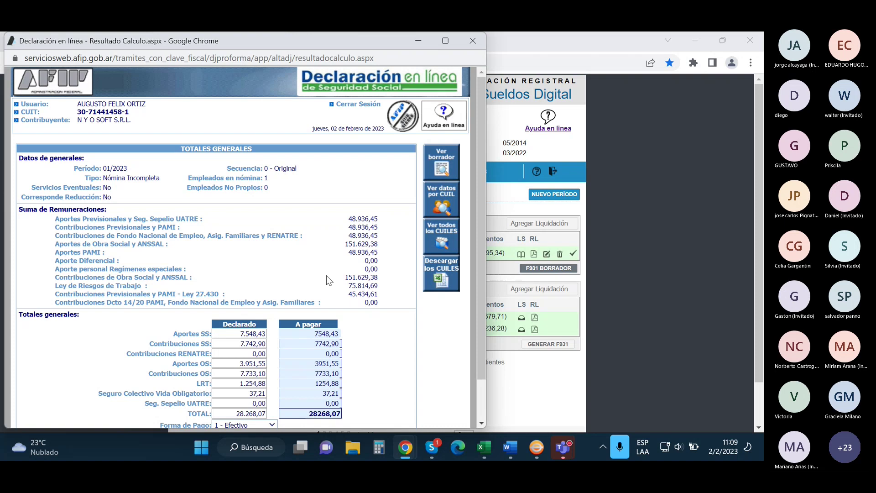
pyautogui.scroll(-1, 326, 275)
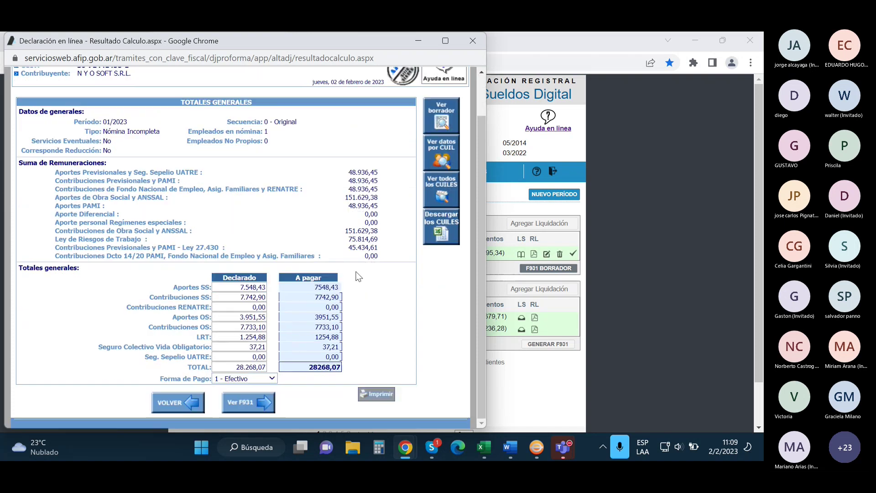
# - Download the CUILES payroll list from the calculation result and open the Nomina spreadsheet in Excel despite the format warning
pyautogui.click(442, 227)
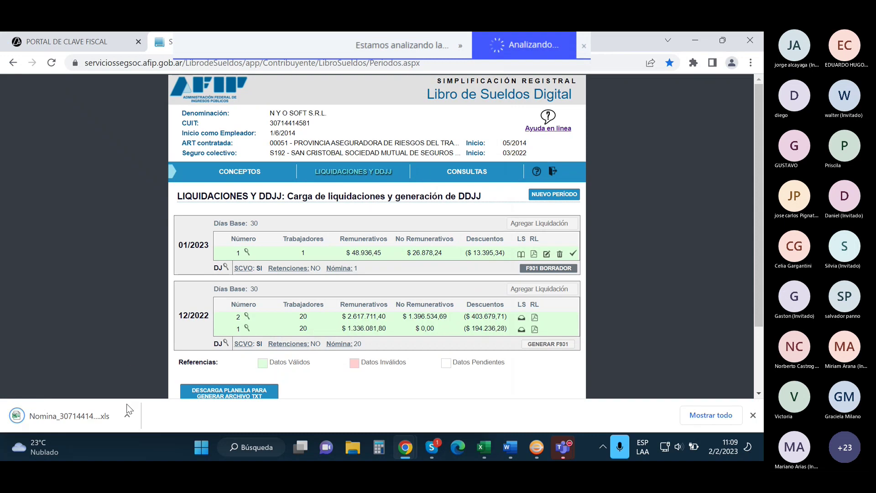
pyautogui.click(127, 415)
pyautogui.click(146, 338)
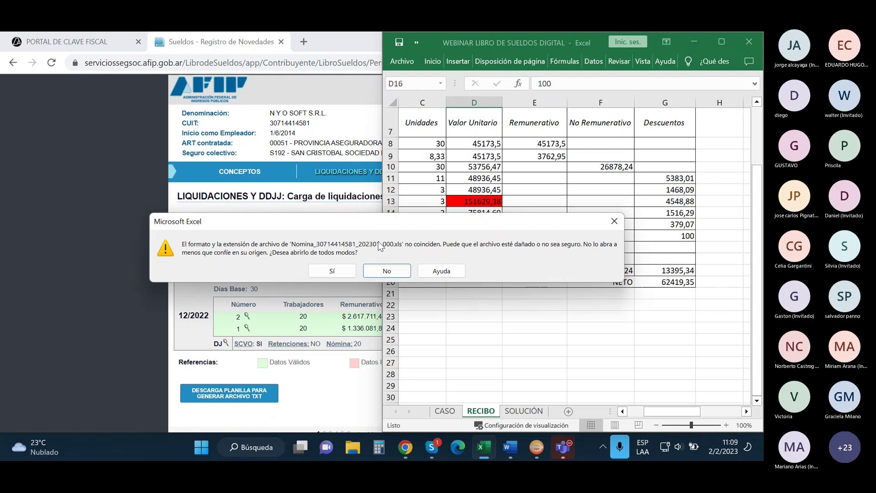
pyautogui.click(333, 270)
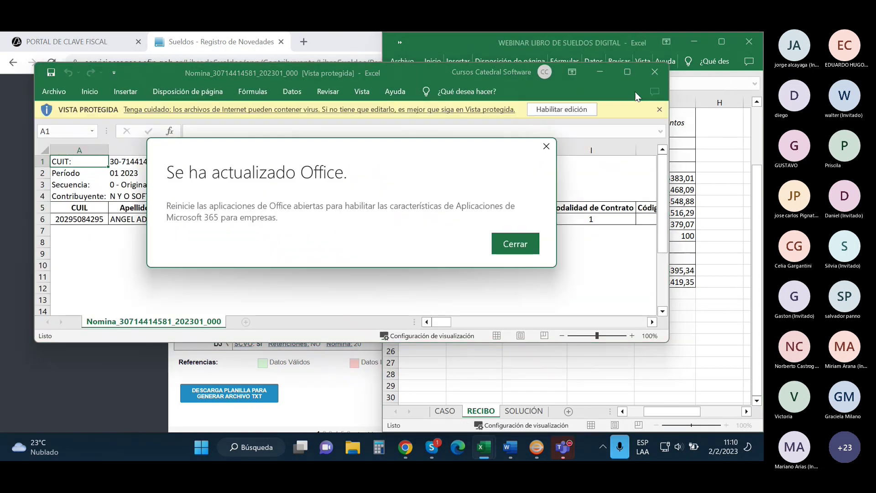
pyautogui.click(514, 241)
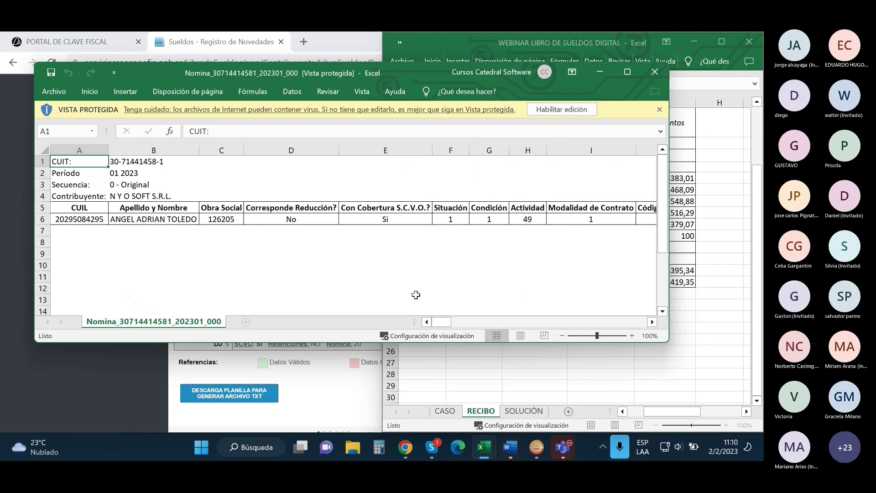
# - Check the employee's Modalidad de Contrato and Condición values in the Nomina spreadsheet and close the workbook
pyautogui.moveTo(441, 322)
pyautogui.mouseDown()
pyautogui.moveTo(508, 320)
pyautogui.moveTo(448, 323)
pyautogui.mouseUp()
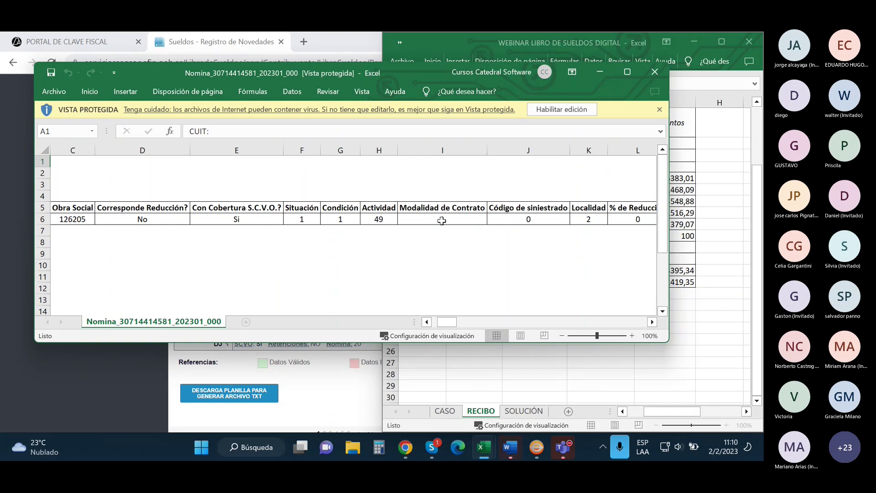
pyautogui.click(440, 220)
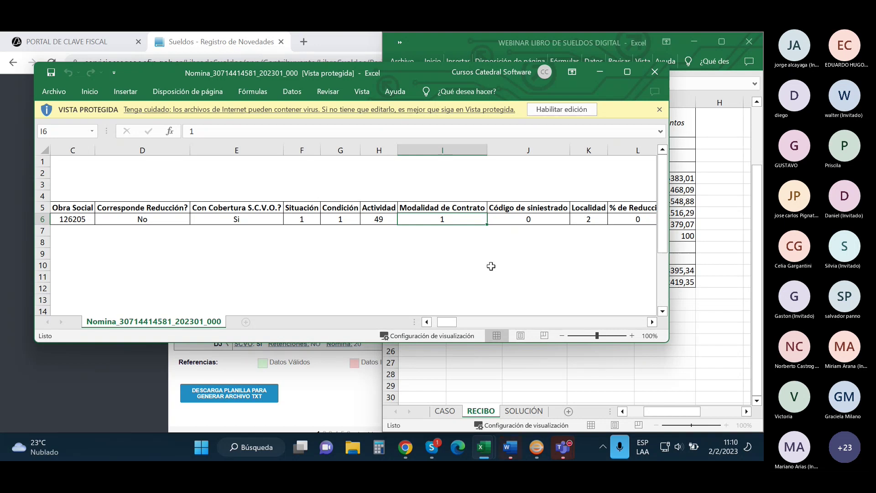
pyautogui.click(342, 218)
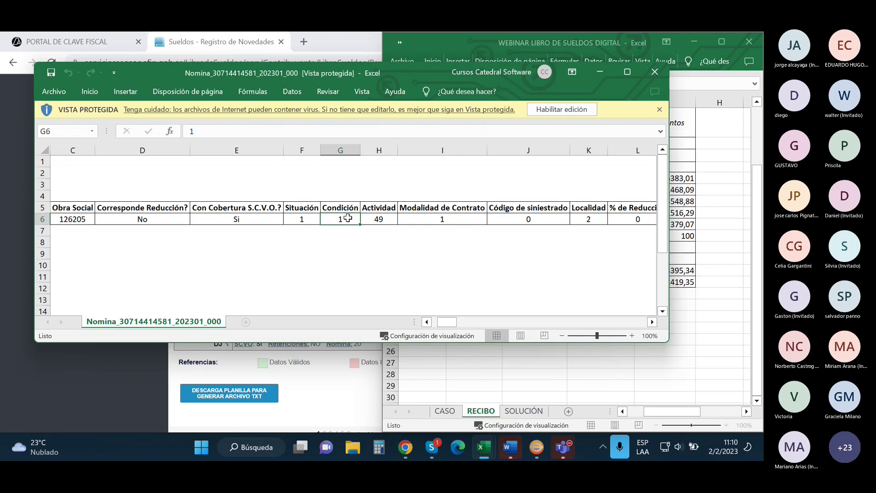
pyautogui.click(415, 220)
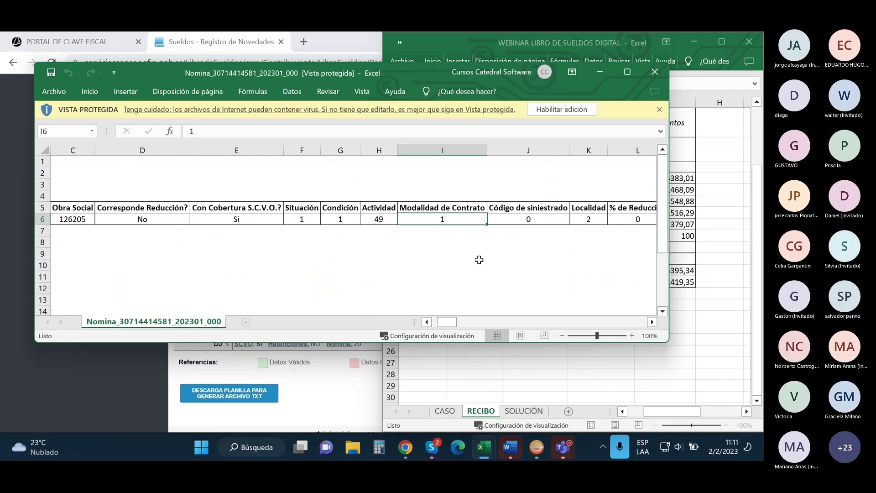
pyautogui.click(654, 73)
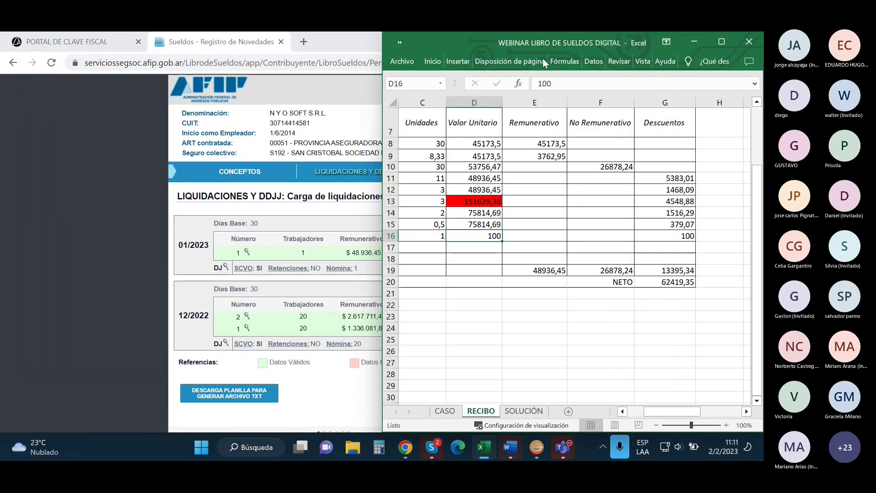
# - Switch to Catedral and enable Revertir in the Libro de Sueldos Digital export for 1 - 2023 Haberes normales
pyautogui.click(694, 42)
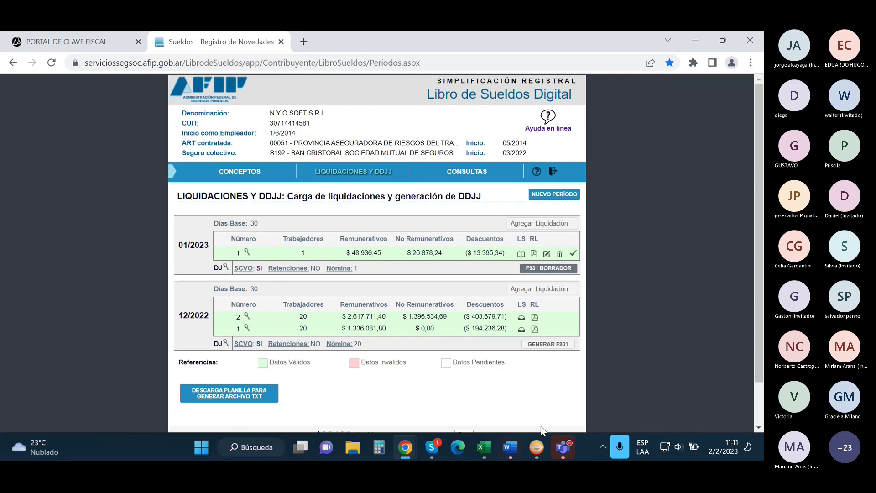
pyautogui.click(542, 449)
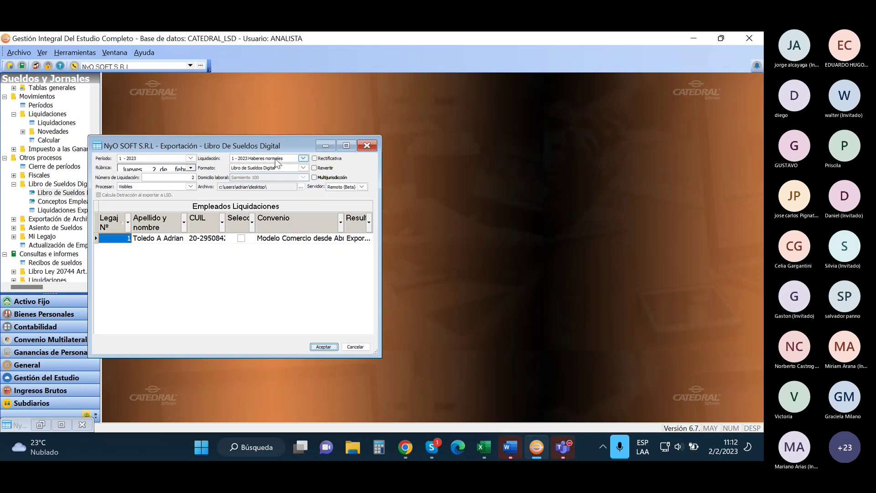
pyautogui.click(315, 168)
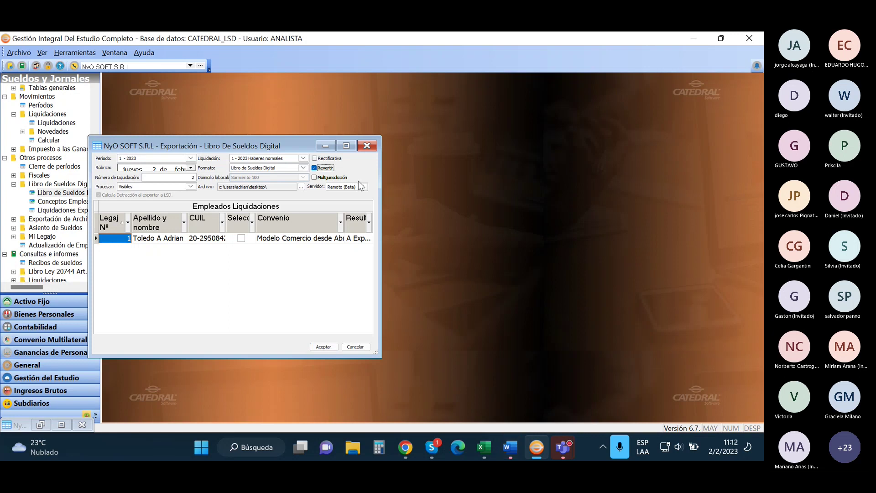
# - Clear the open windows off the desktop and open the exported LSD_1 - 2023 Haberes normales text file in Notepad
pyautogui.click(691, 40)
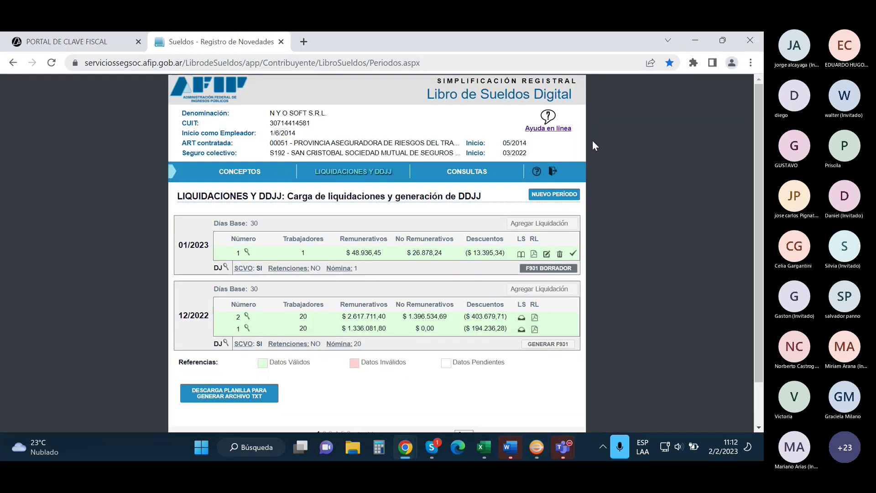
pyautogui.click(695, 40)
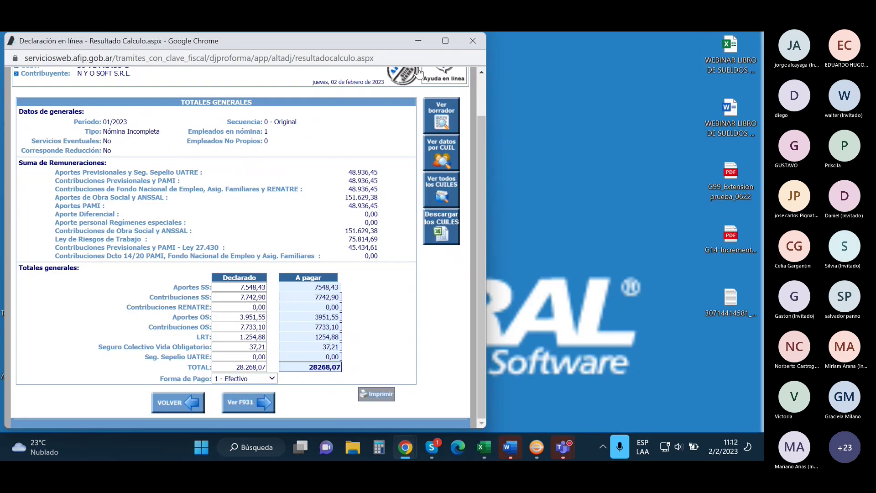
pyautogui.moveTo(154, 49); pyautogui.dragTo(167, 137)
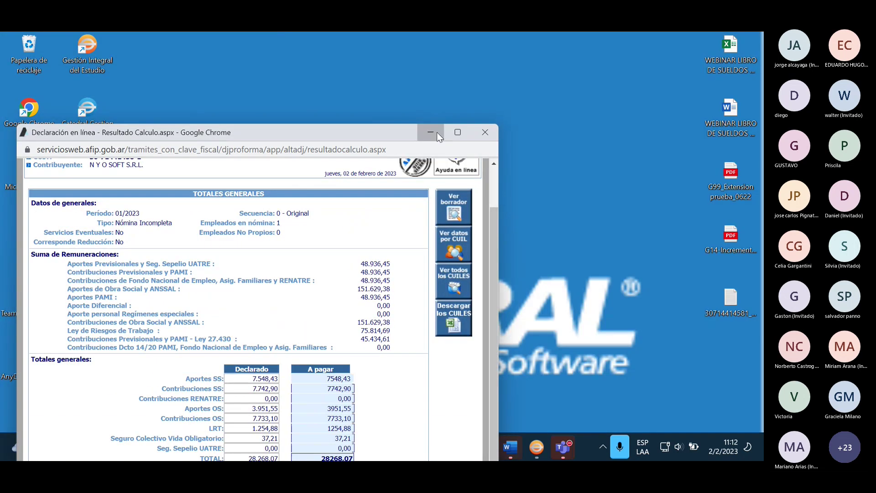
pyautogui.click(437, 132)
pyautogui.doubleClick(88, 303)
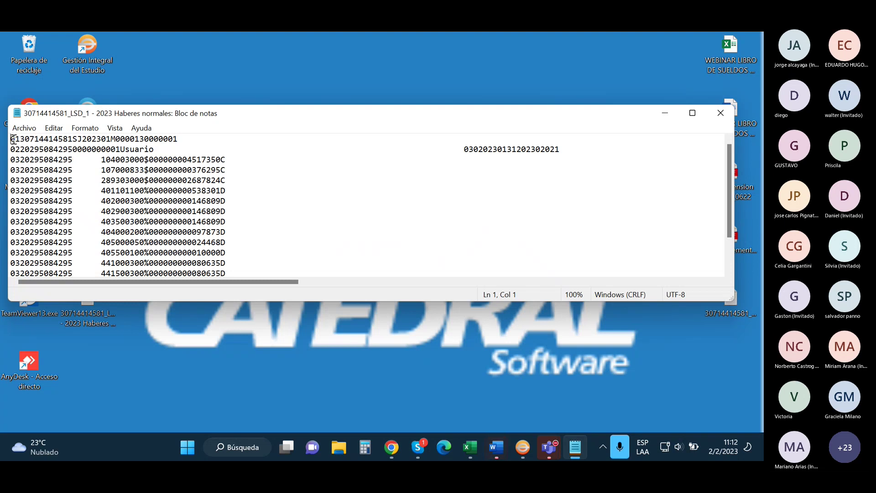
# - Examine the record type identifiers at the start of the lines in the exported text file
pyautogui.moveTo(10, 139); pyautogui.dragTo(20, 139)
pyautogui.moveTo(10, 149); pyautogui.dragTo(21, 149)
pyautogui.moveTo(12, 160); pyautogui.dragTo(16, 160)
pyautogui.scroll(-2, 173, 180)
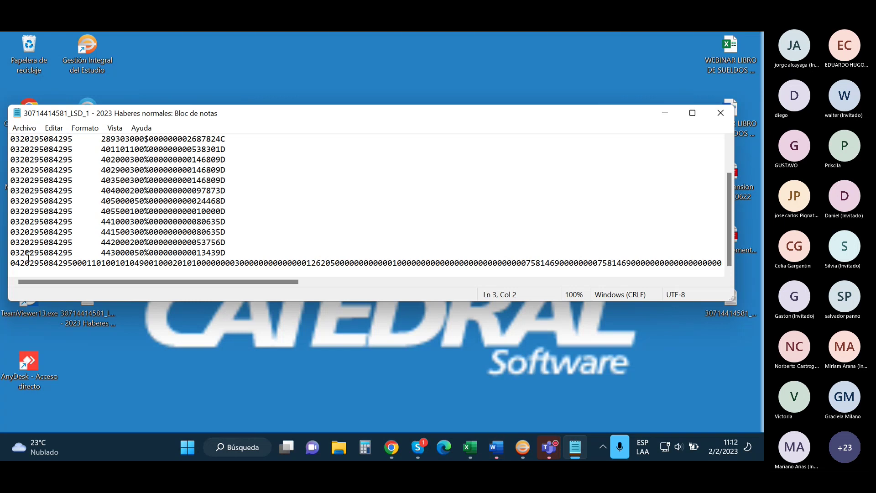
pyautogui.scroll(2, 126, 215)
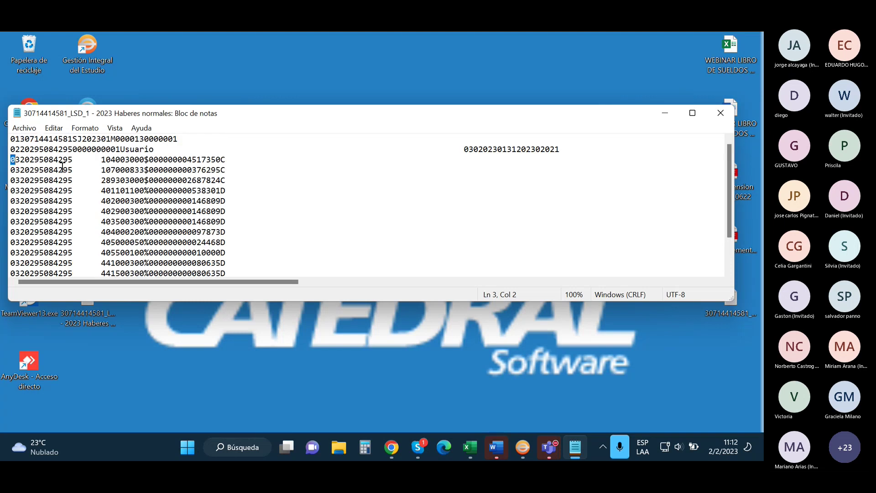
# - Examine the concept codes, amounts and C/D indicators in the 03 records and the 04 record, and close the text file
pyautogui.click(220, 160)
pyautogui.press('Down')
pyautogui.press('Down')
pyautogui.press('Down')
pyautogui.moveTo(101, 160); pyautogui.dragTo(229, 180)
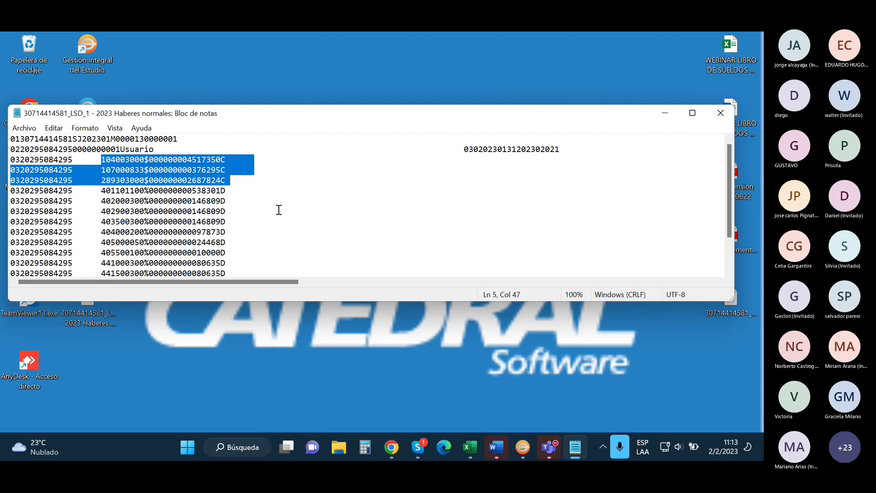
pyautogui.click(223, 158)
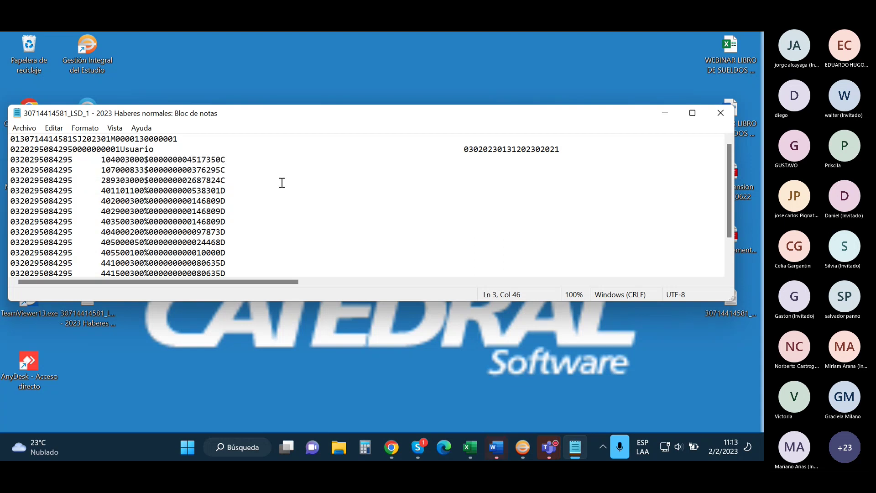
pyautogui.click(225, 191)
pyautogui.scroll(-1, 266, 223)
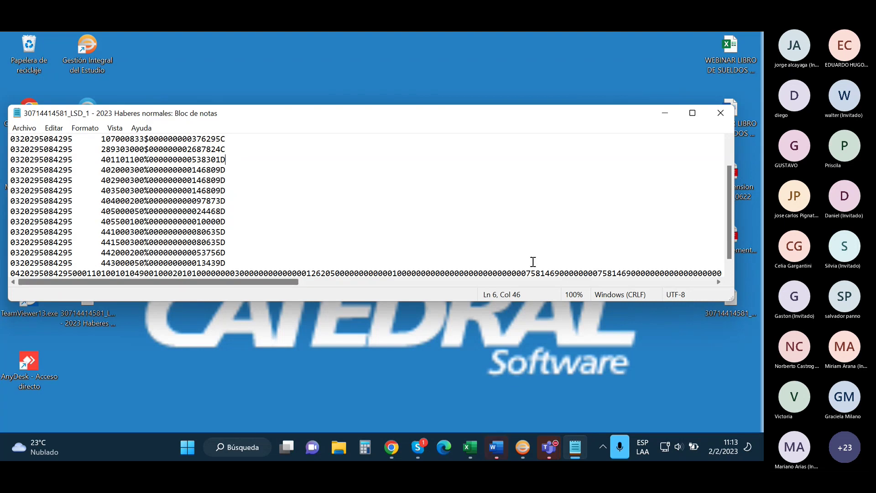
pyautogui.click(721, 113)
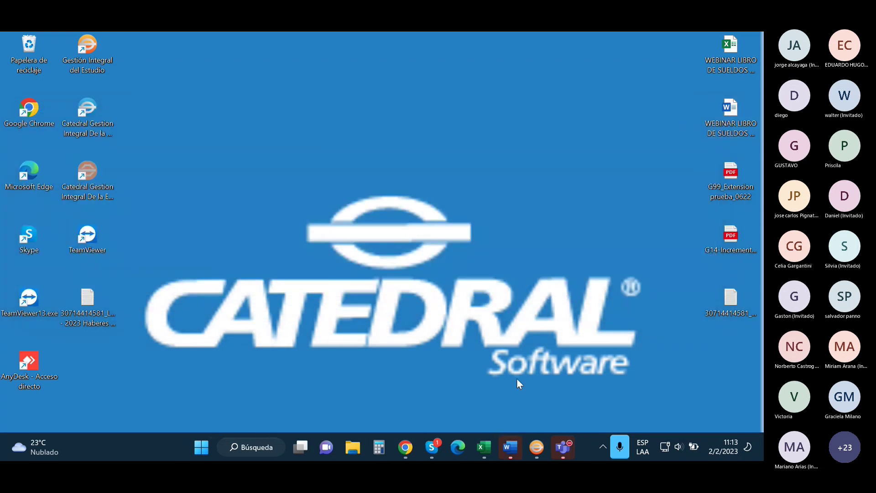
# - Bring up Catedral, then switch to the Declaración en línea window in Chrome and close it
pyautogui.click(542, 449)
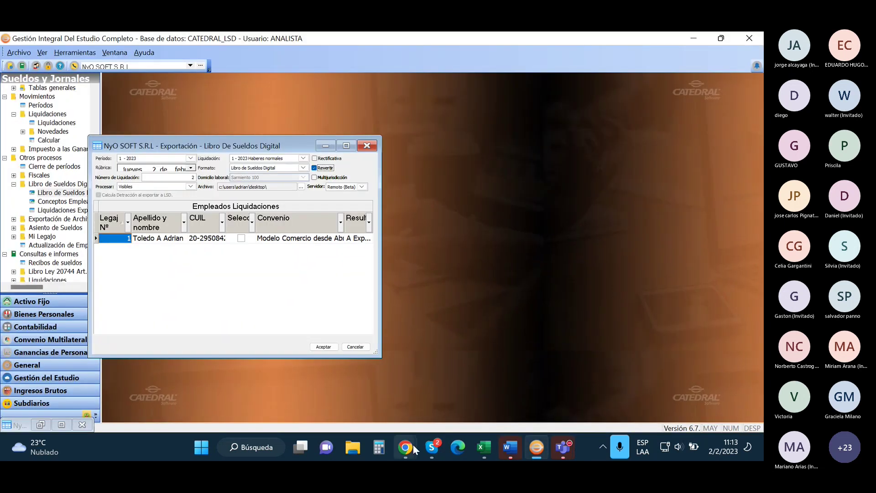
pyautogui.moveTo(415, 449)
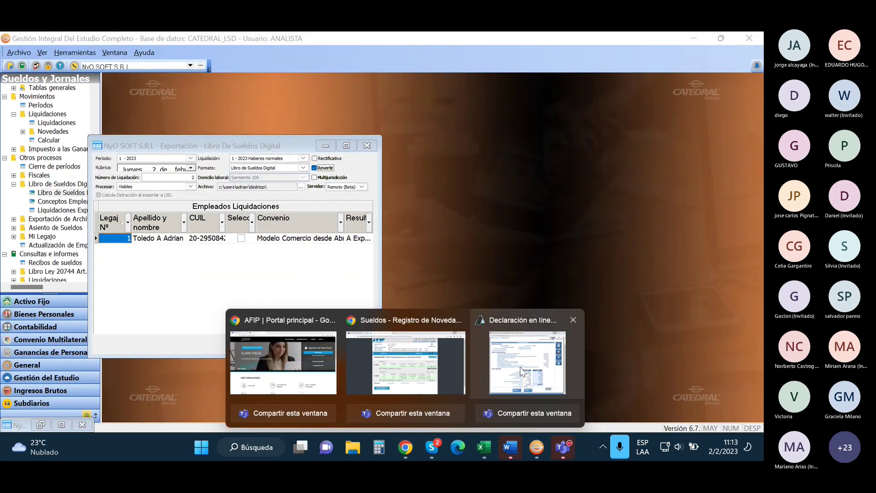
pyautogui.click(522, 365)
pyautogui.click(485, 132)
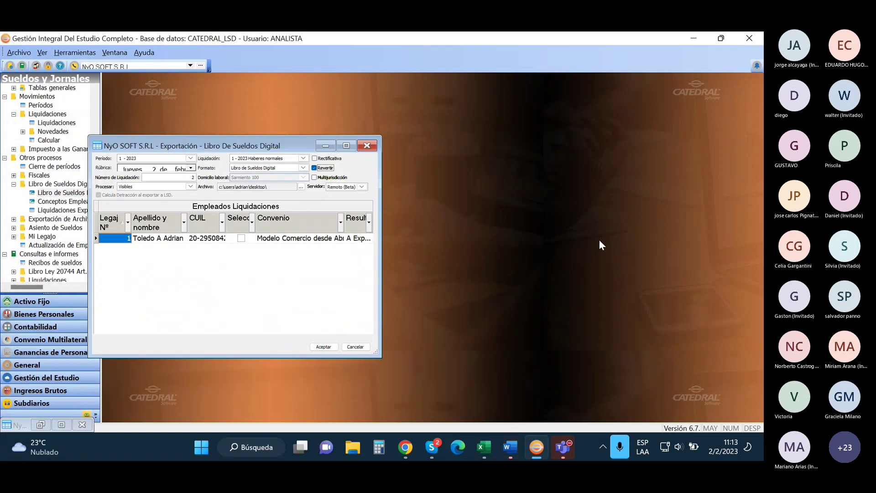
# - Switch to the Libro de Sueldos Digital window in Chrome and close its PORTAL DE CLAVE FISCAL tab
pyautogui.moveTo(406, 447)
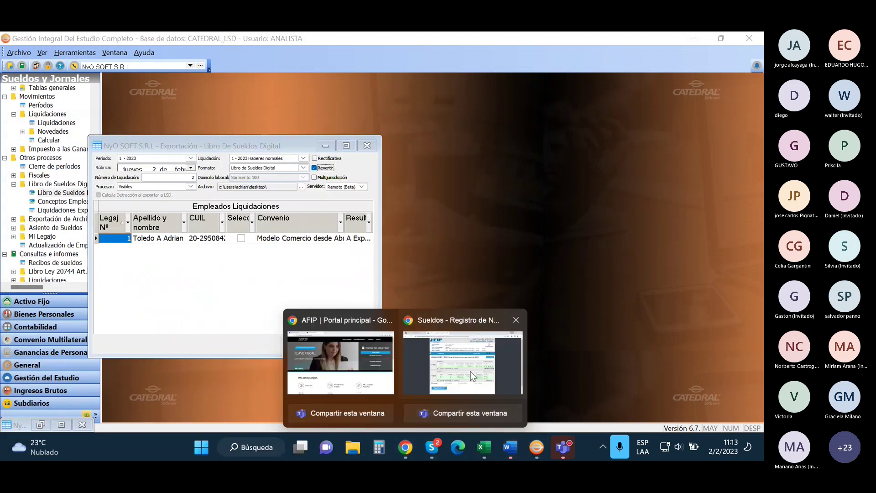
pyautogui.click(470, 379)
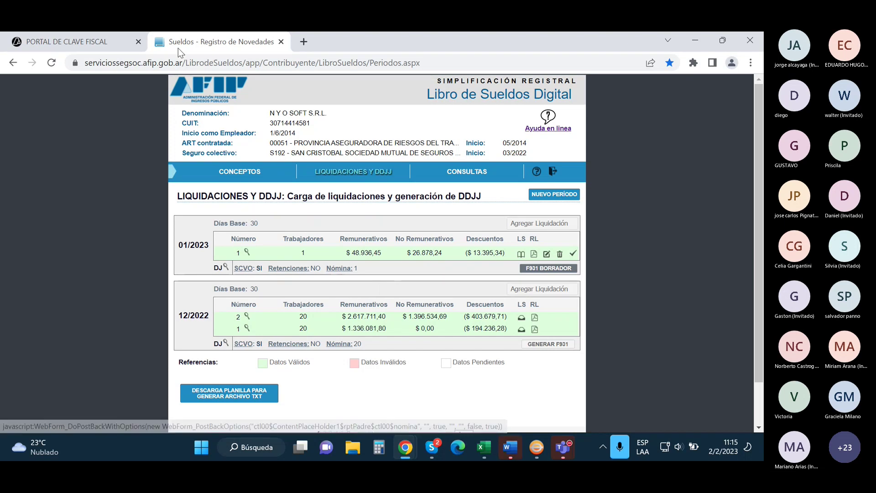
pyautogui.click(69, 42)
pyautogui.hotkey('ctrl', 'w')
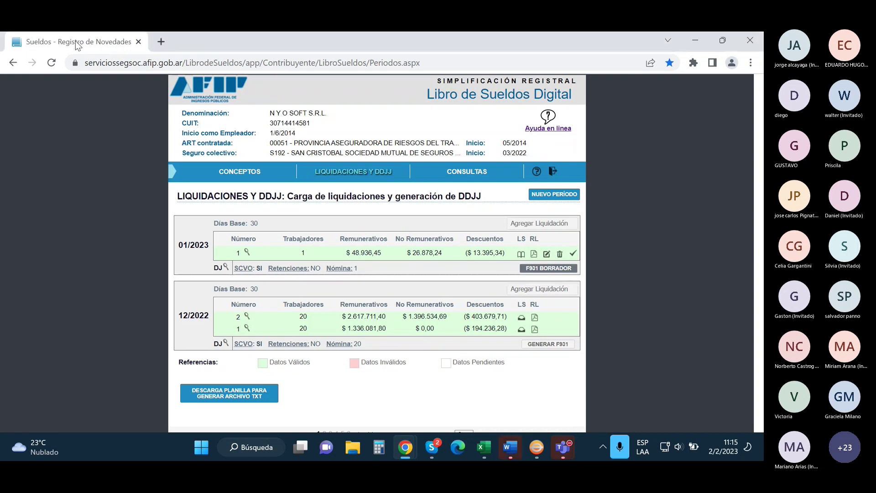
# - Bring the Catedral Cloud login page's Chrome window onto the main screen and maximize it
pyautogui.hotkey('alt', 'Tab')
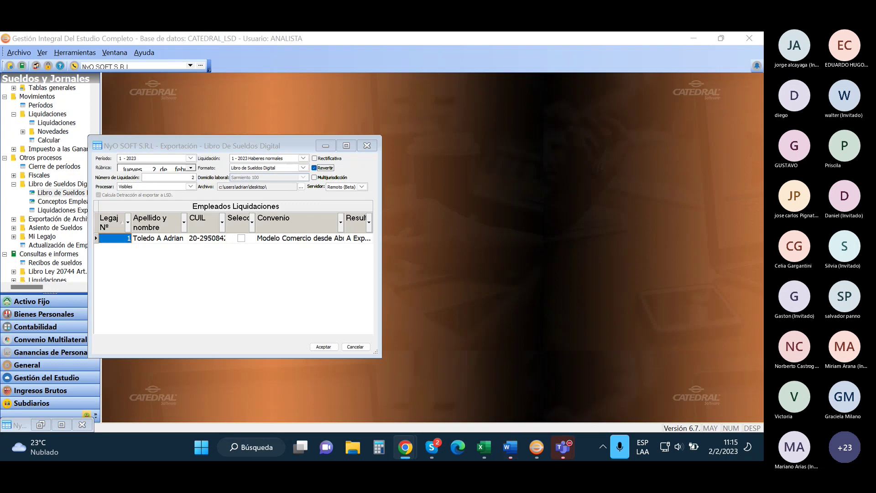
pyautogui.hotkey('alt', 'Tab')
pyautogui.hotkey('alt', 'Tab')
pyautogui.hotkey('alt', 'Tab')
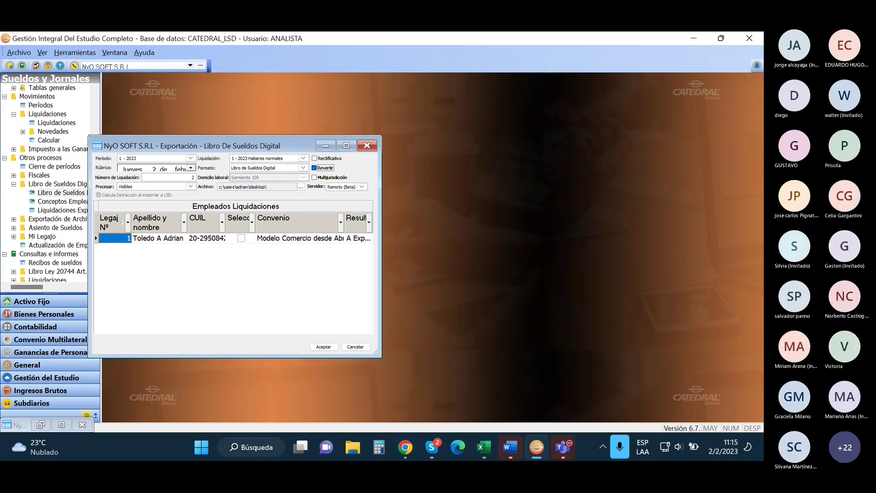
pyautogui.hotkey('alt', 'Tab')
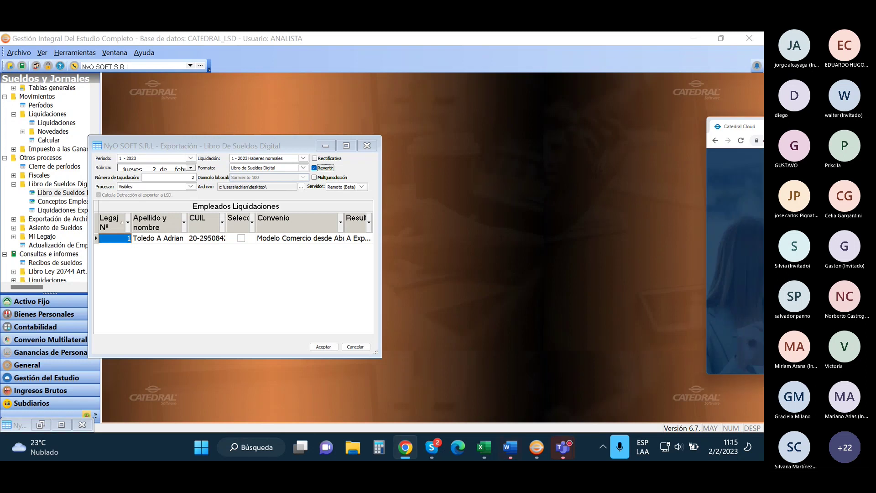
pyautogui.moveTo(763, 124); pyautogui.dragTo(367, 91)
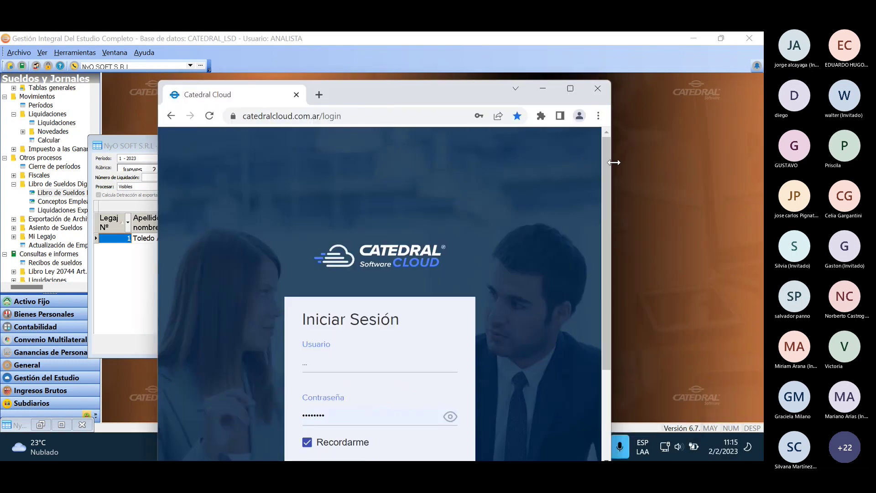
pyautogui.click(576, 90)
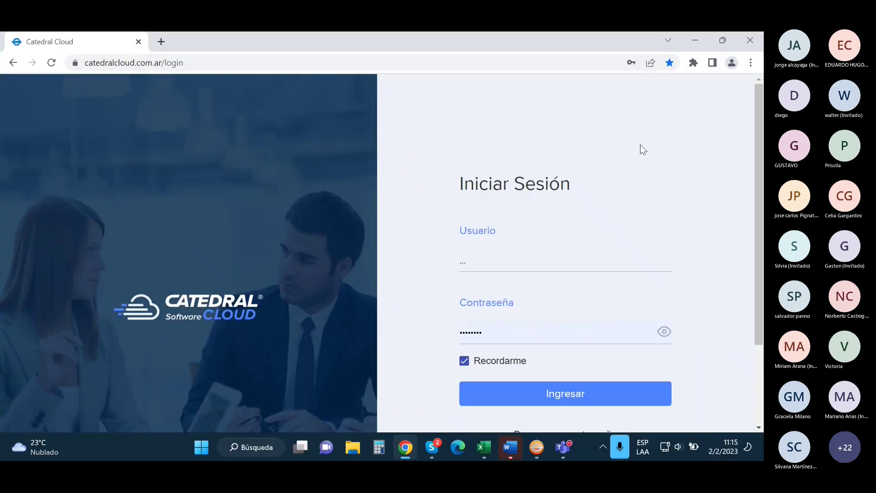